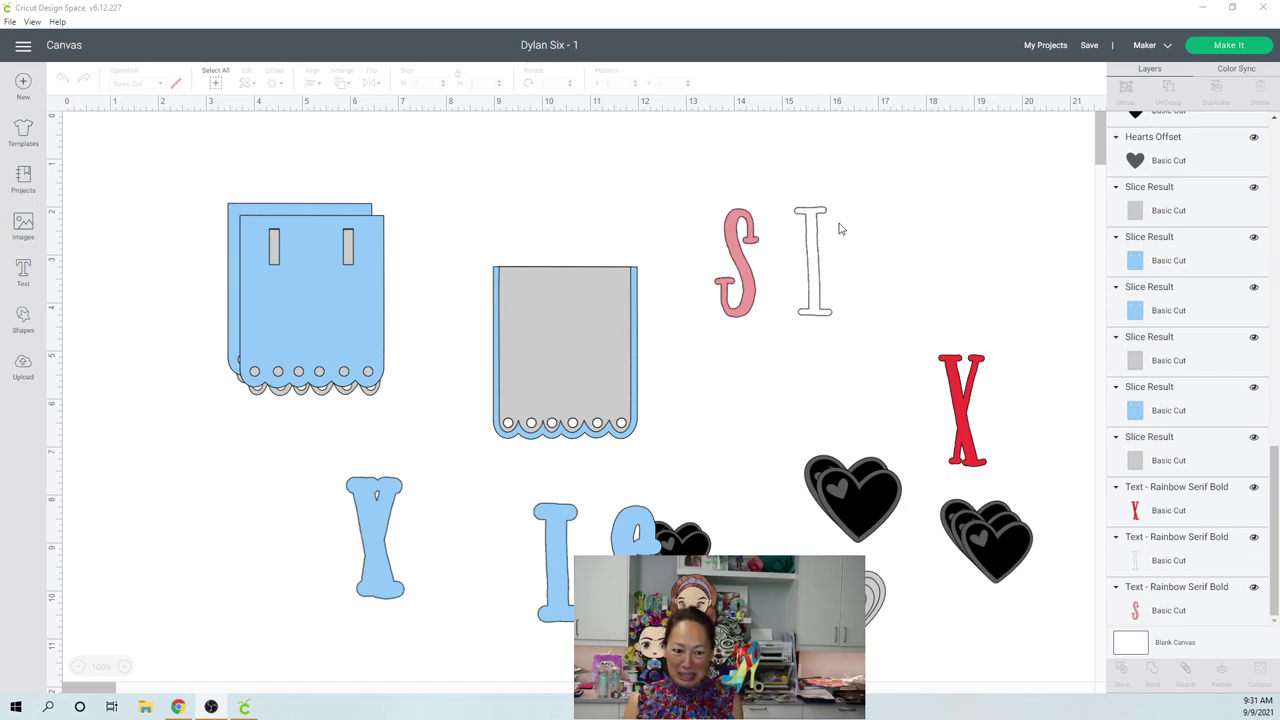
Step: Look through the font choices for the pink S letter, then deselect it
{"action": "left_click", "coordinate": [740, 287]}
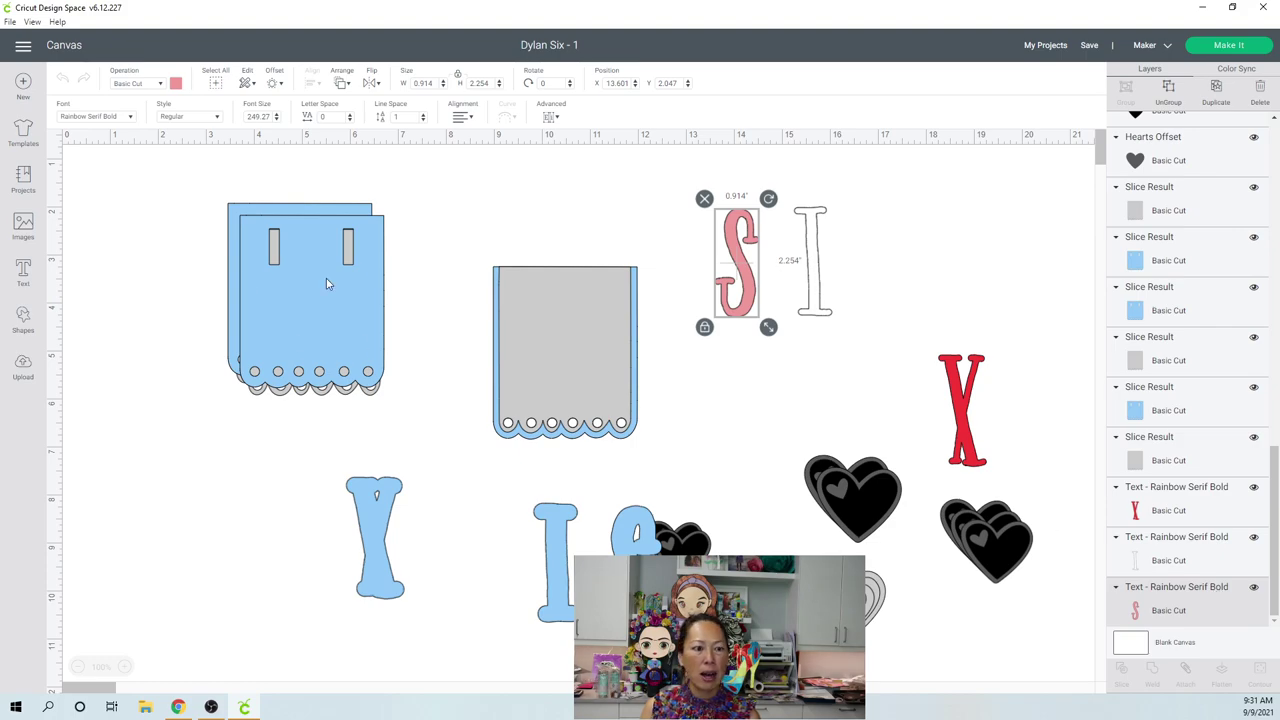
{"action": "left_click", "coordinate": [131, 119]}
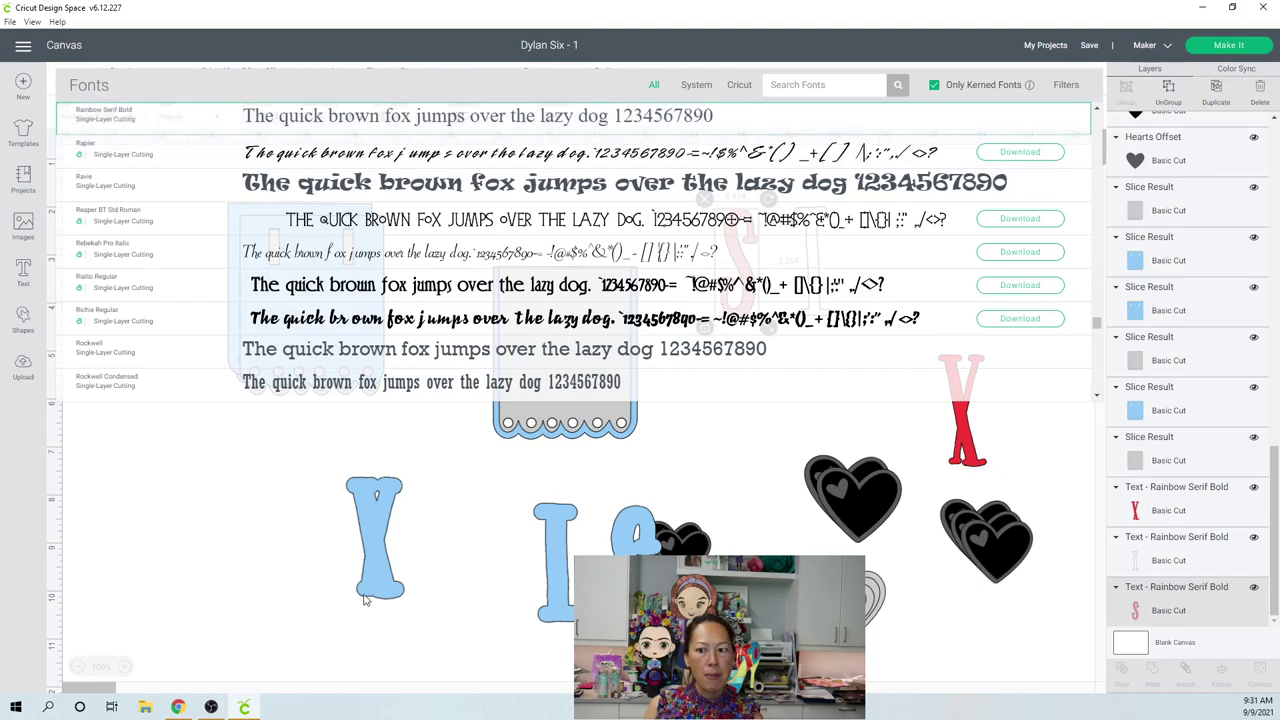
{"action": "left_click", "coordinate": [816, 420]}
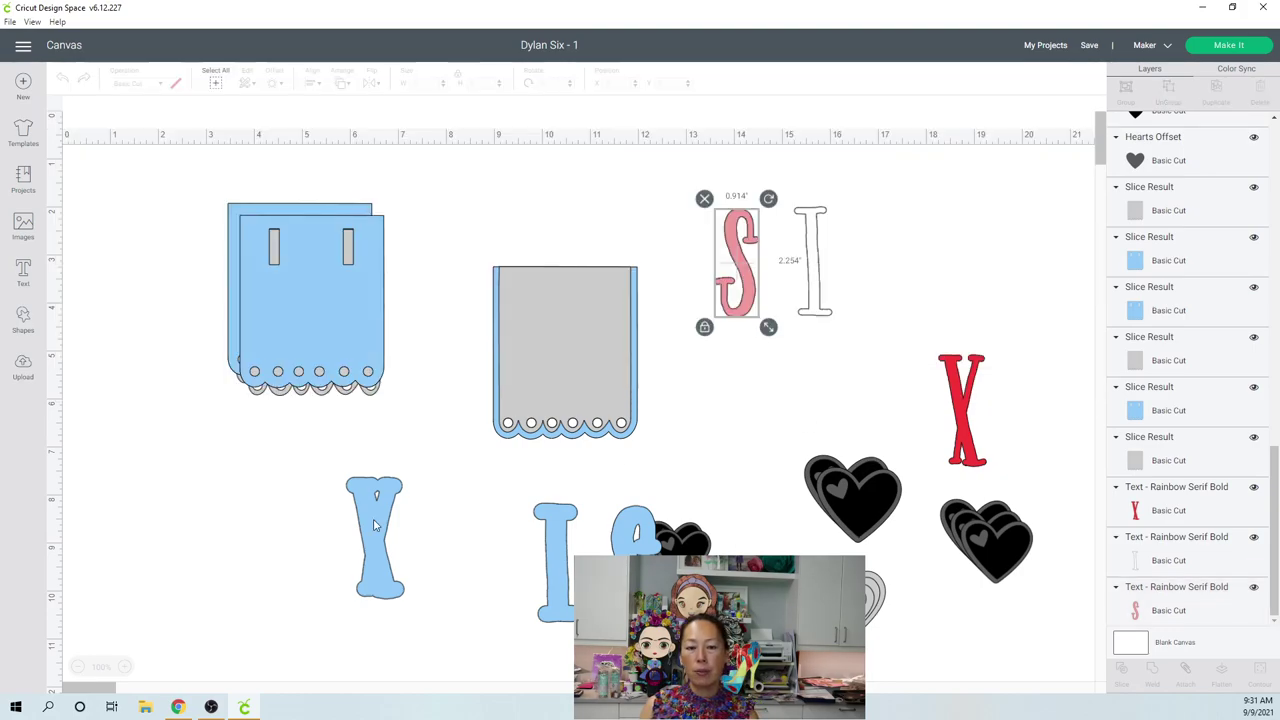
{"action": "left_click", "coordinate": [280, 443]}
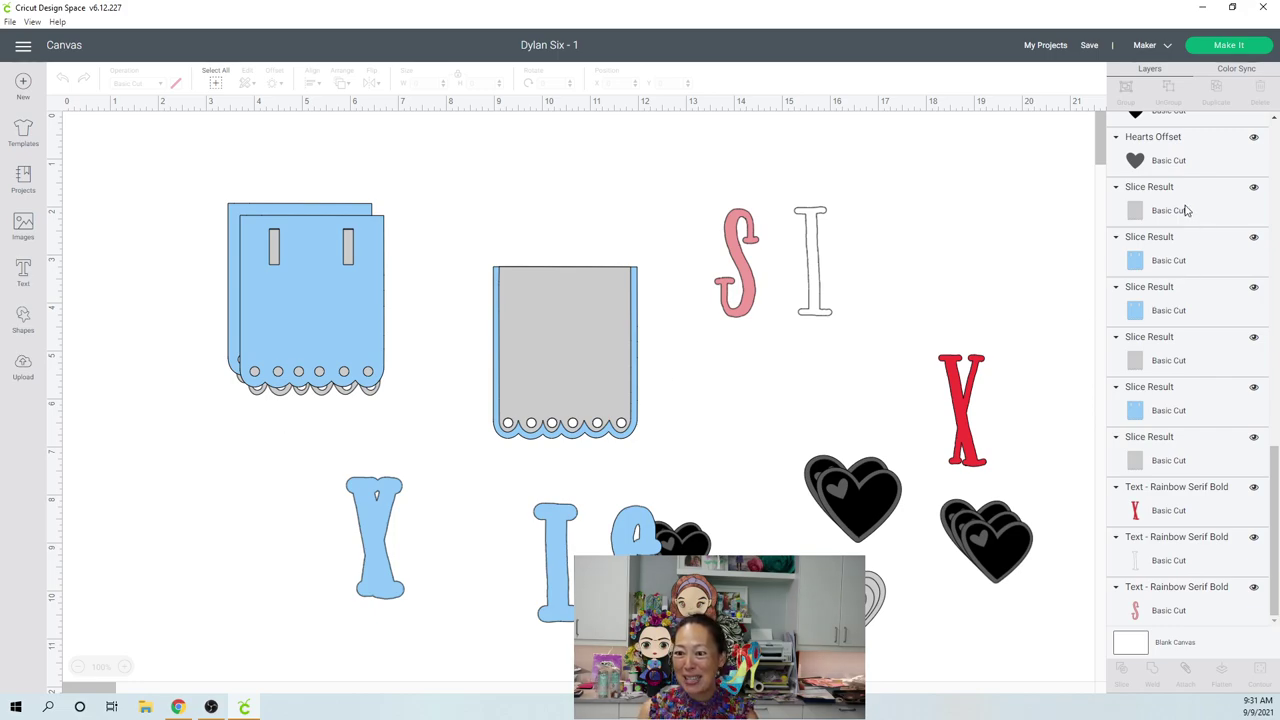
Step: Check Image Info on the banner pieces to find their source image, Banner #M44581
{"action": "left_click", "coordinate": [1185, 410]}
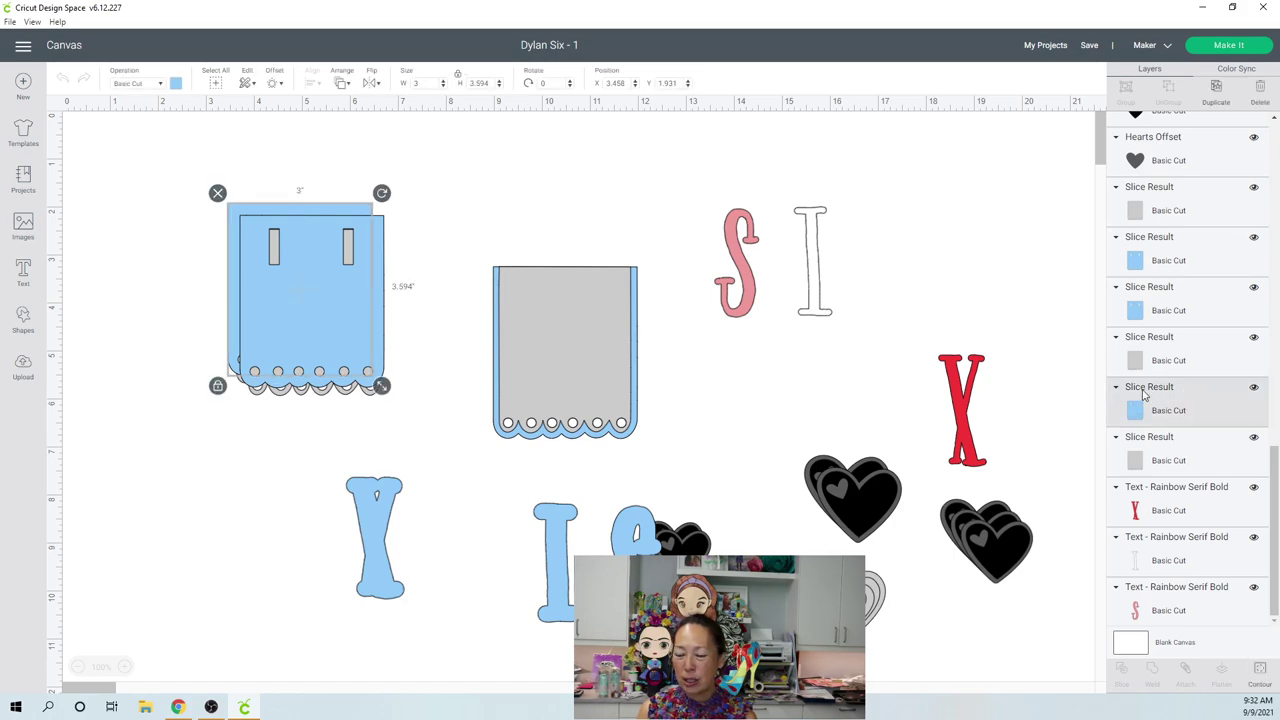
{"action": "right_click", "coordinate": [1185, 418]}
{"action": "mouse_move", "coordinate": [1165, 588]}
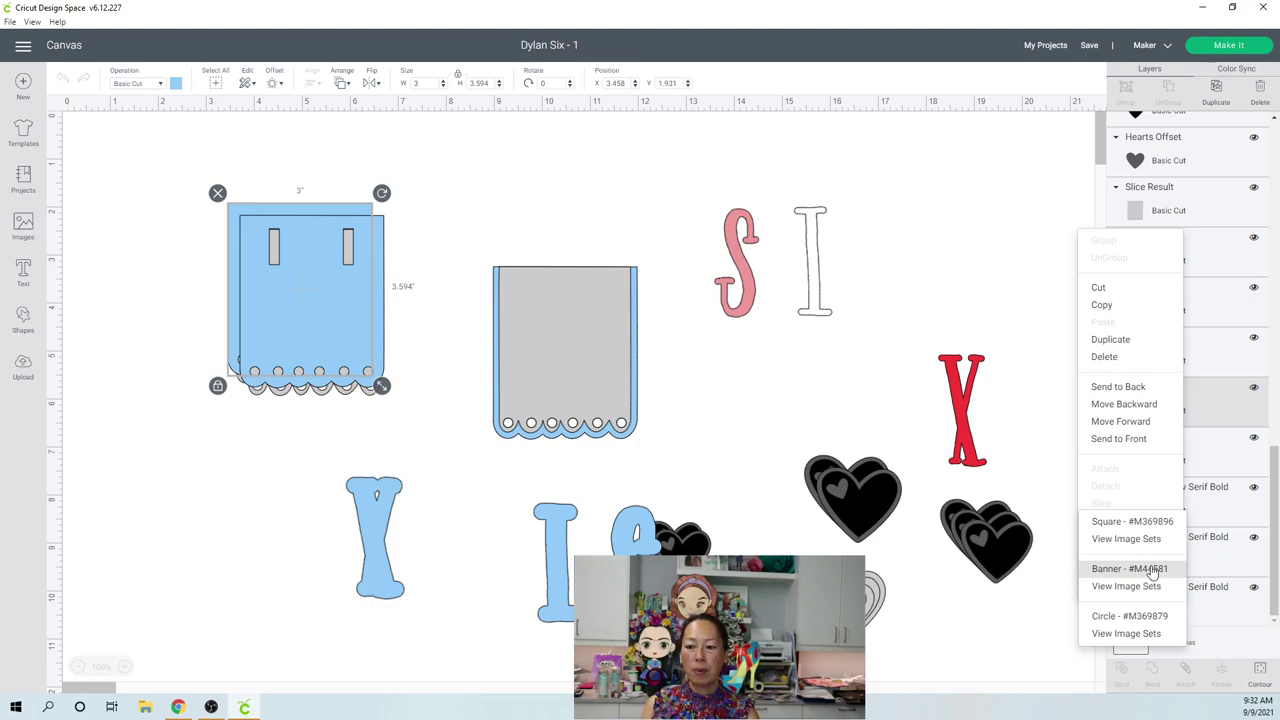
{"action": "left_click", "coordinate": [1131, 568]}
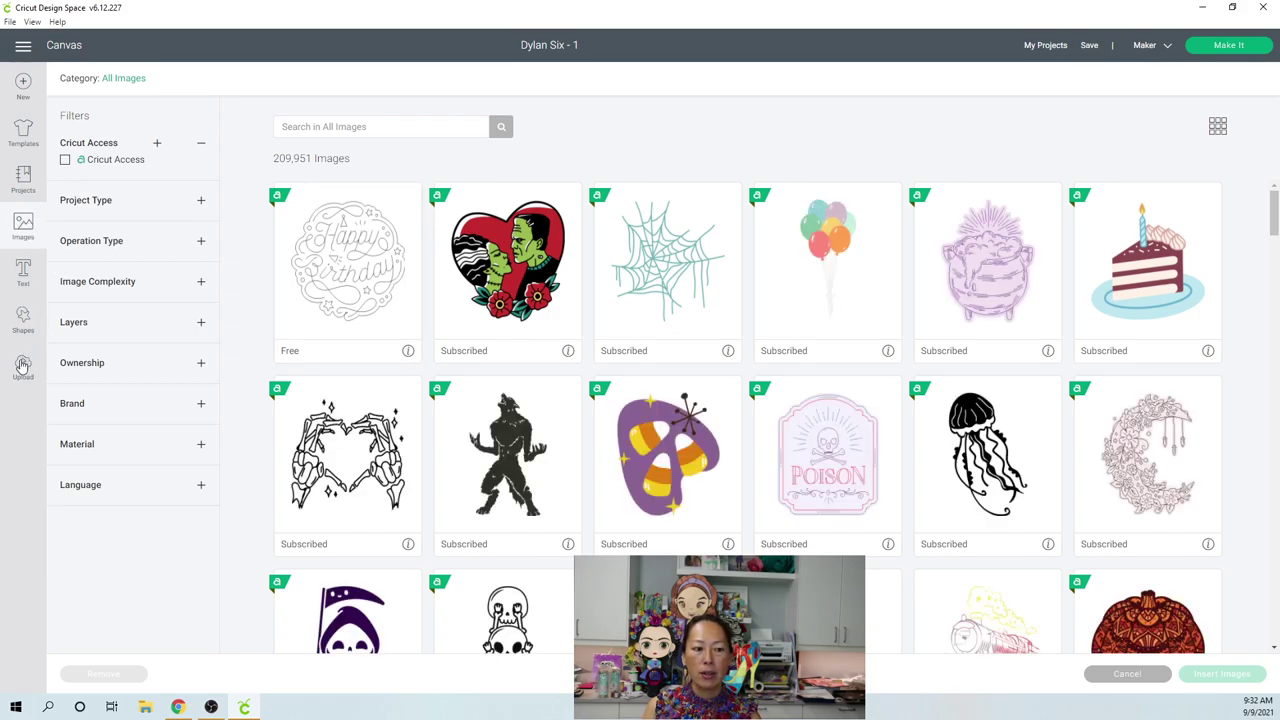
{"action": "left_click", "coordinate": [1120, 673]}
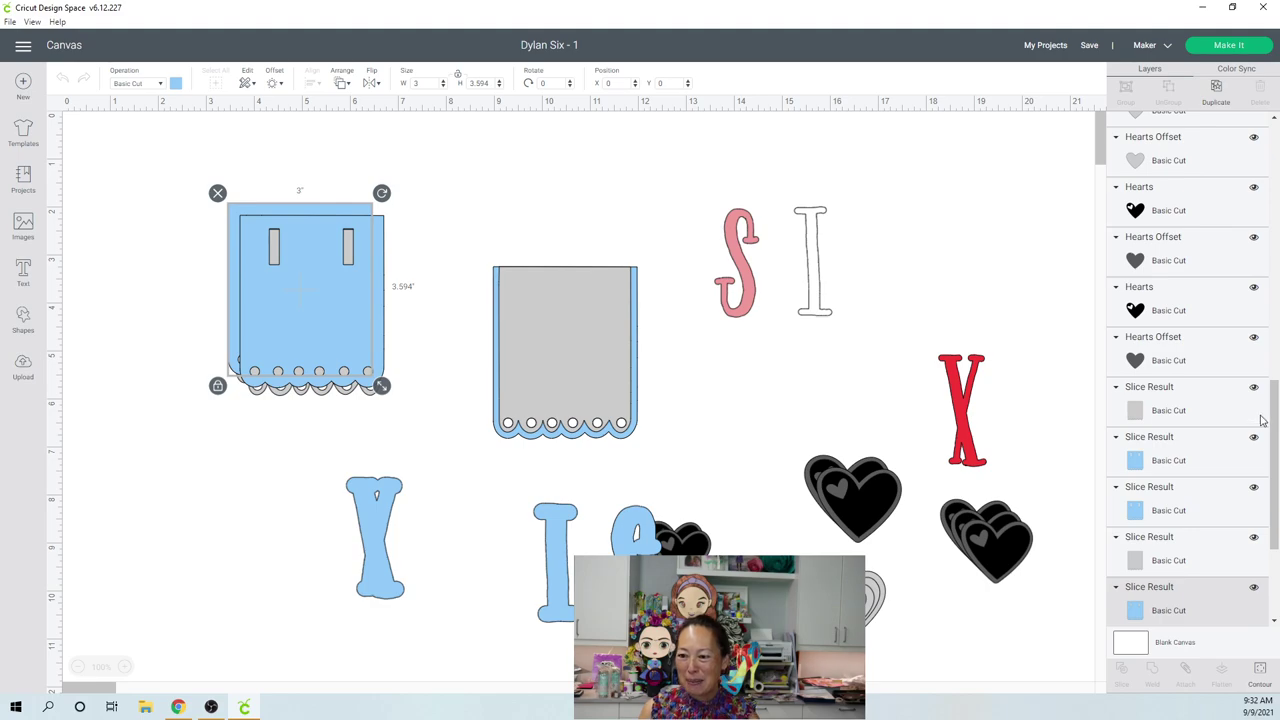
{"action": "right_click", "coordinate": [1158, 399]}
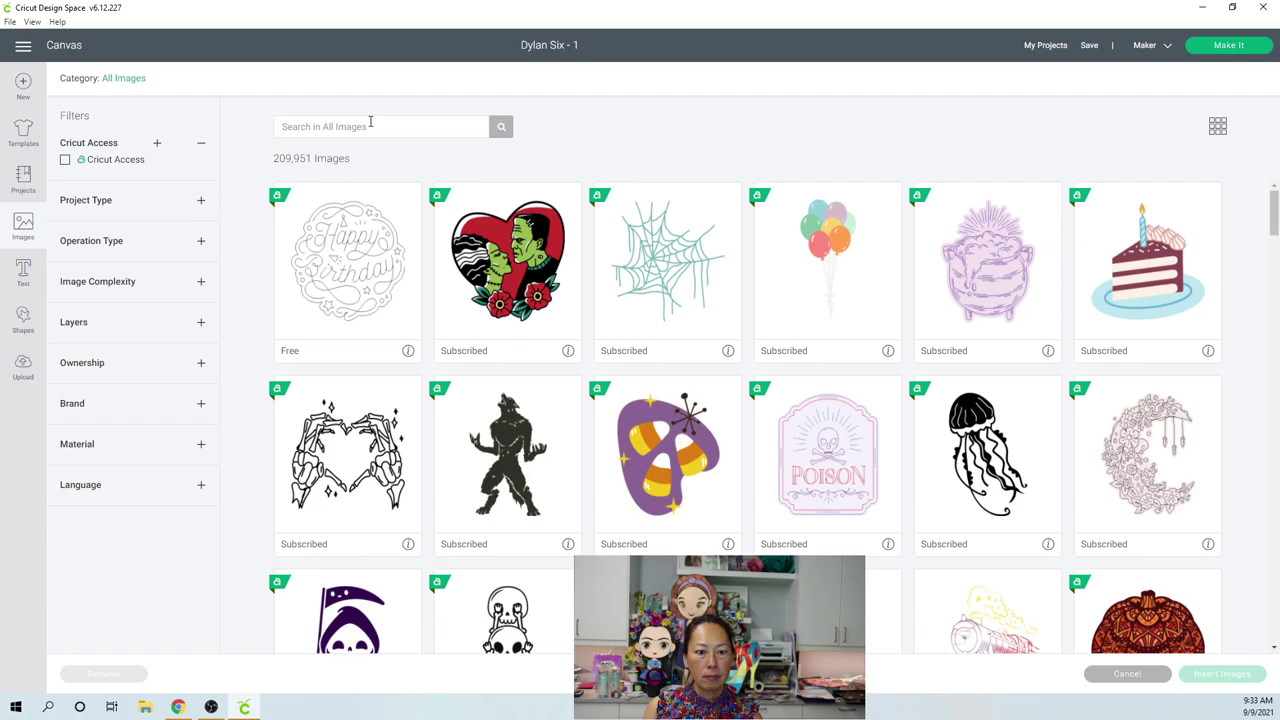
Step: Search Images for #m44581 and choose the scalloped teal-over-maroon banner result
{"action": "type", "text": "#"}
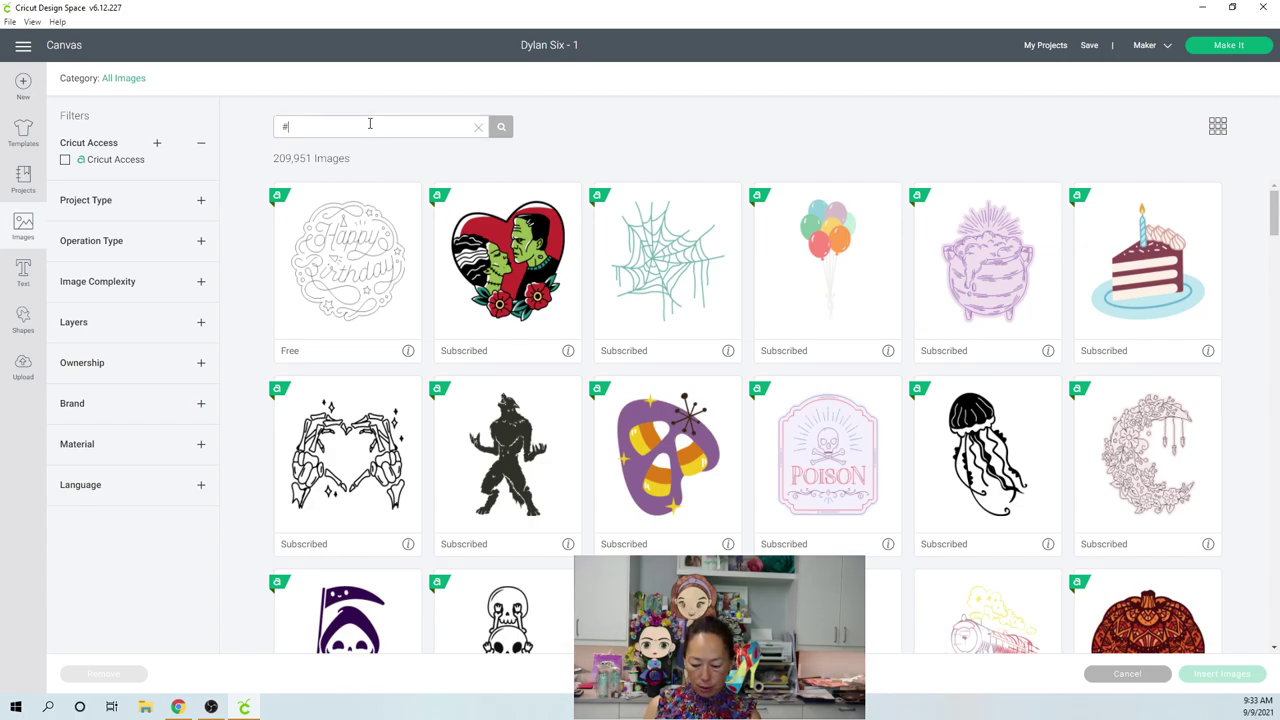
{"action": "type", "text": "m44581"}
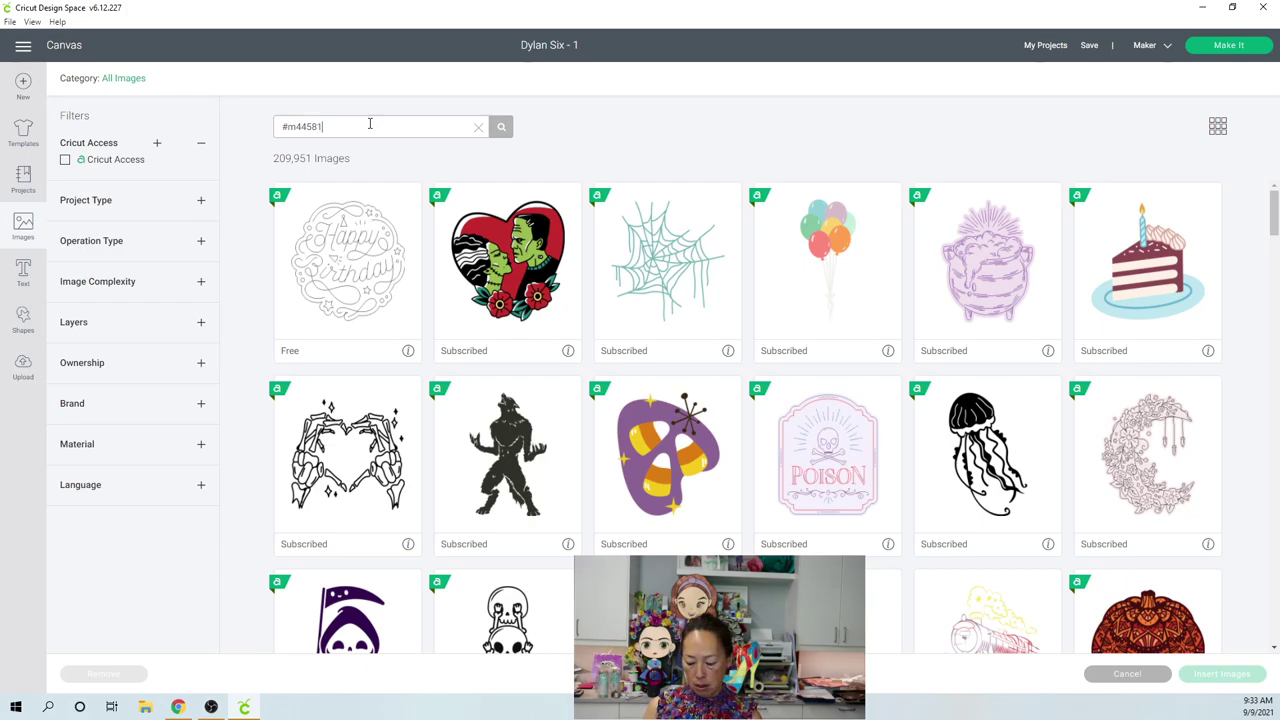
{"action": "key", "text": "Return"}
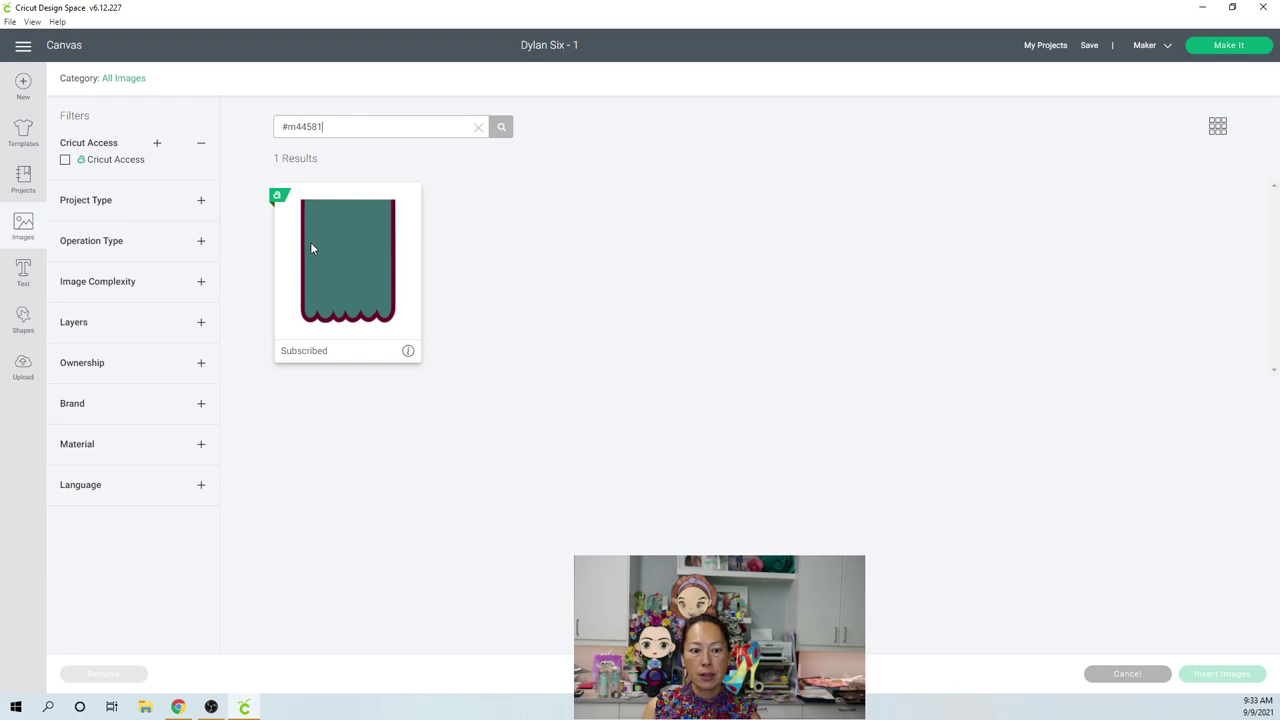
{"action": "left_click", "coordinate": [338, 265]}
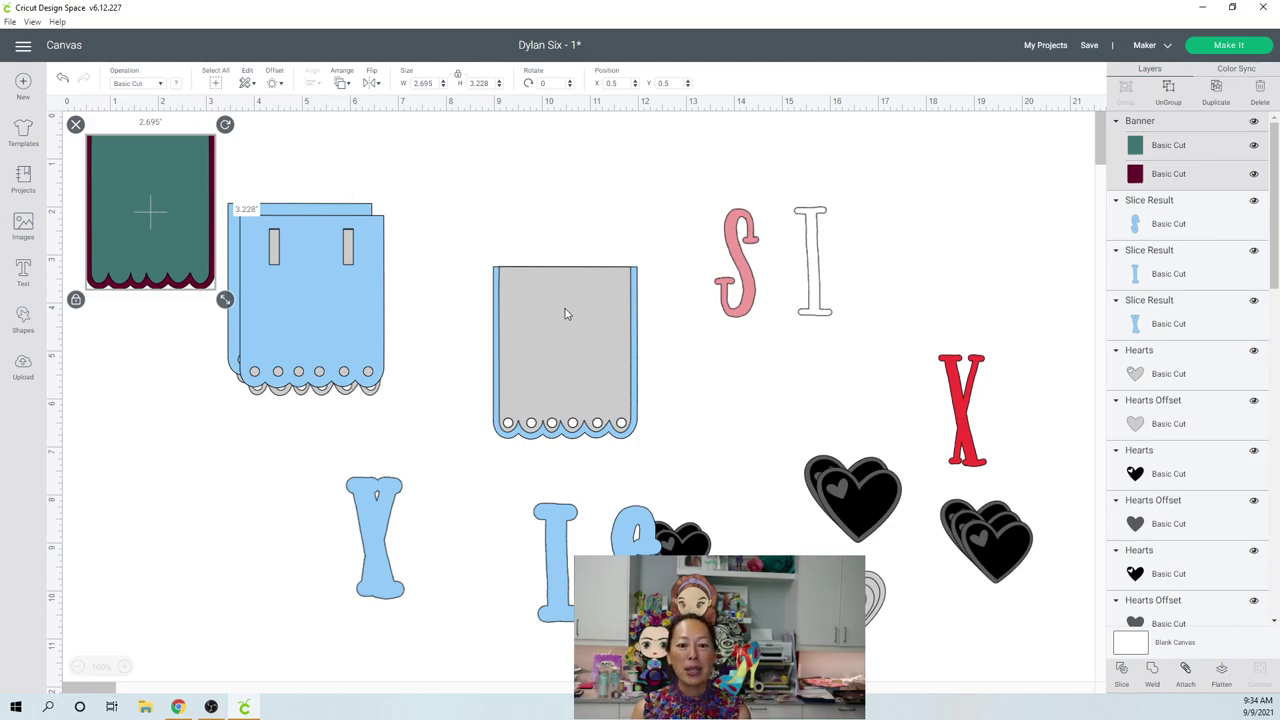
Step: Move the blue pieces to the upper right and put the green banner in their place
{"action": "left_click", "coordinate": [576, 375]}
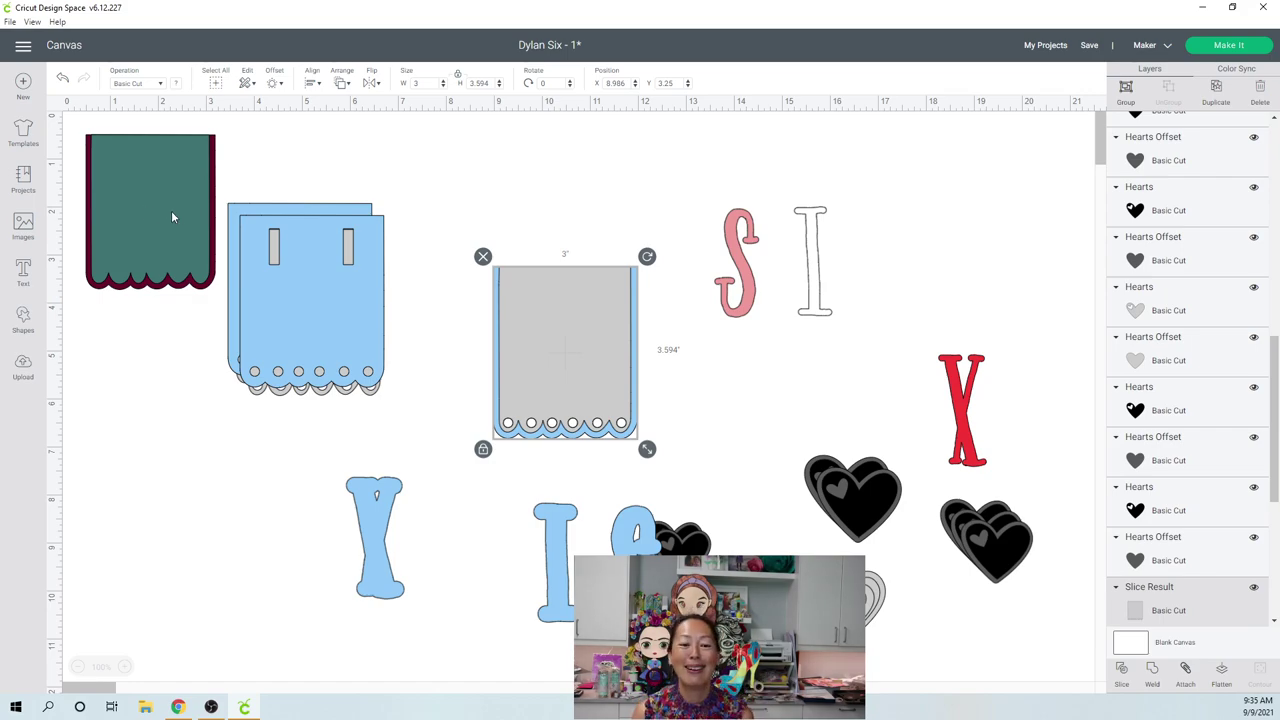
{"action": "left_click", "coordinate": [322, 320]}
{"action": "left_click_drag", "start_coordinate": [321, 326], "coordinate": [1037, 285]}
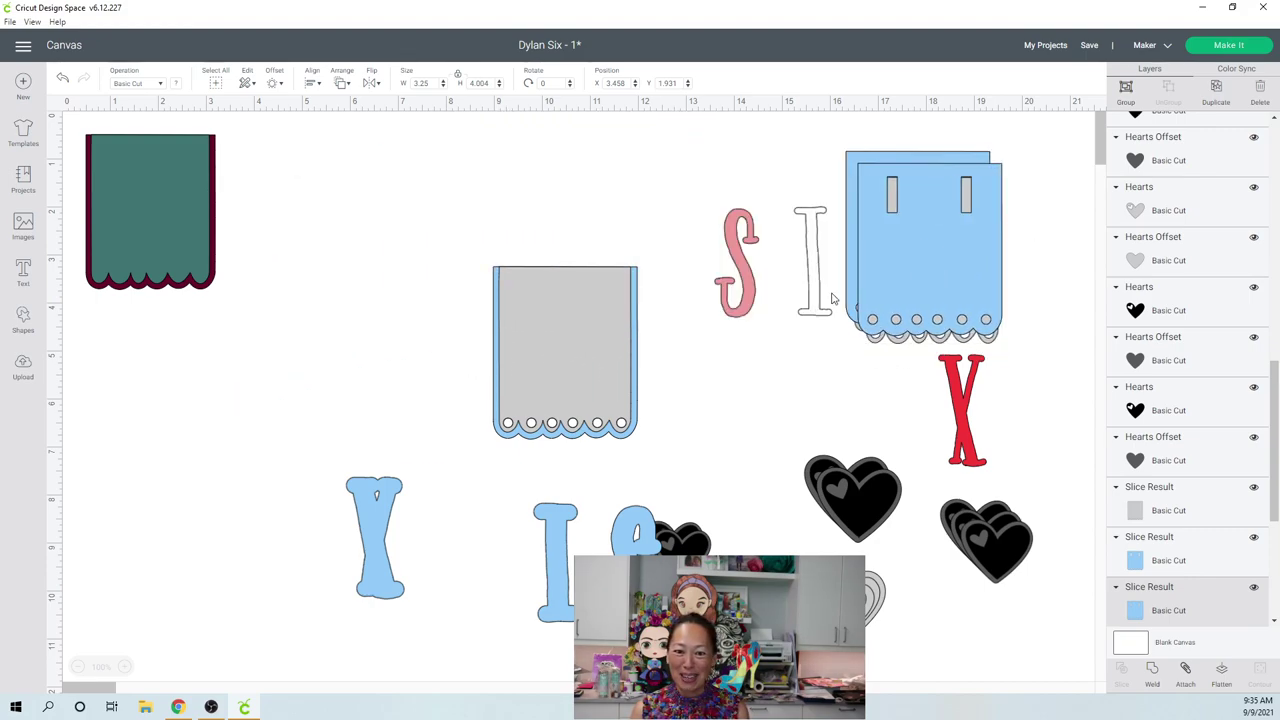
{"action": "left_click", "coordinate": [900, 215]}
{"action": "left_click_drag", "start_coordinate": [237, 317], "coordinate": [266, 292]}
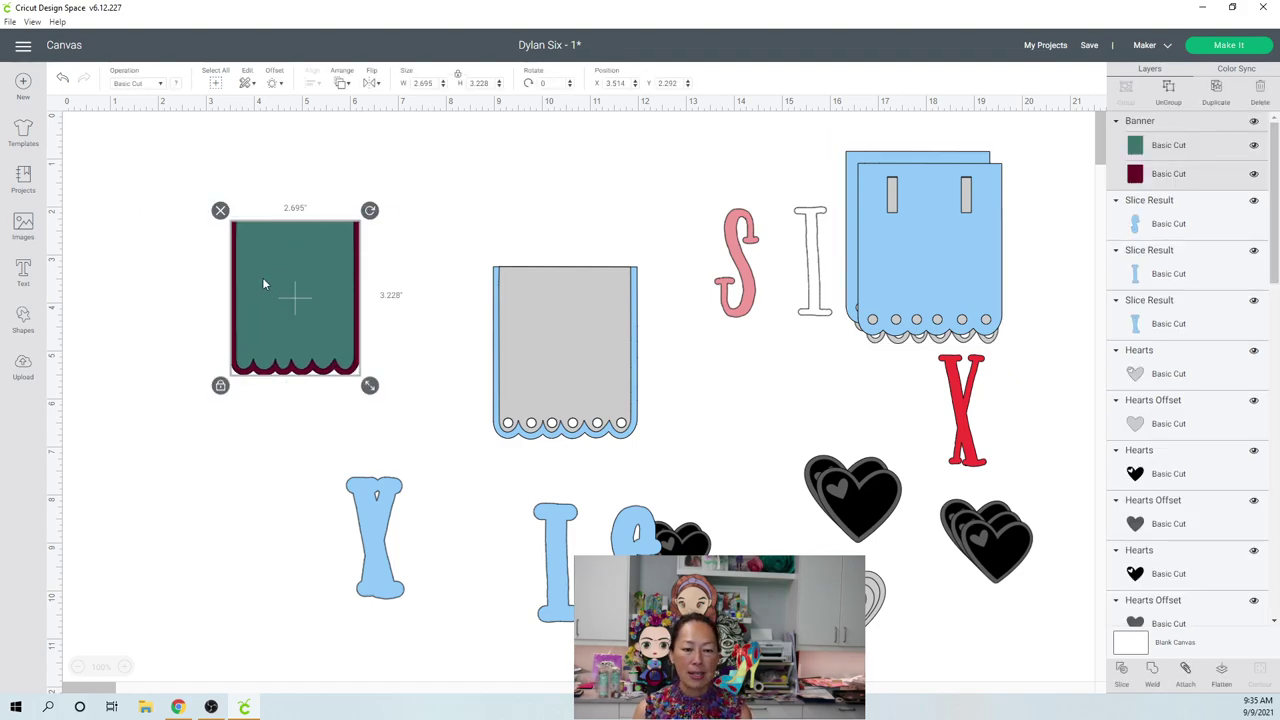
Step: Set the green banner's width to 3 in, keeping proportions at 3.594 in tall
{"action": "left_click", "coordinate": [423, 83]}
{"action": "type", "text": "3"}
{"action": "key", "text": "Return"}
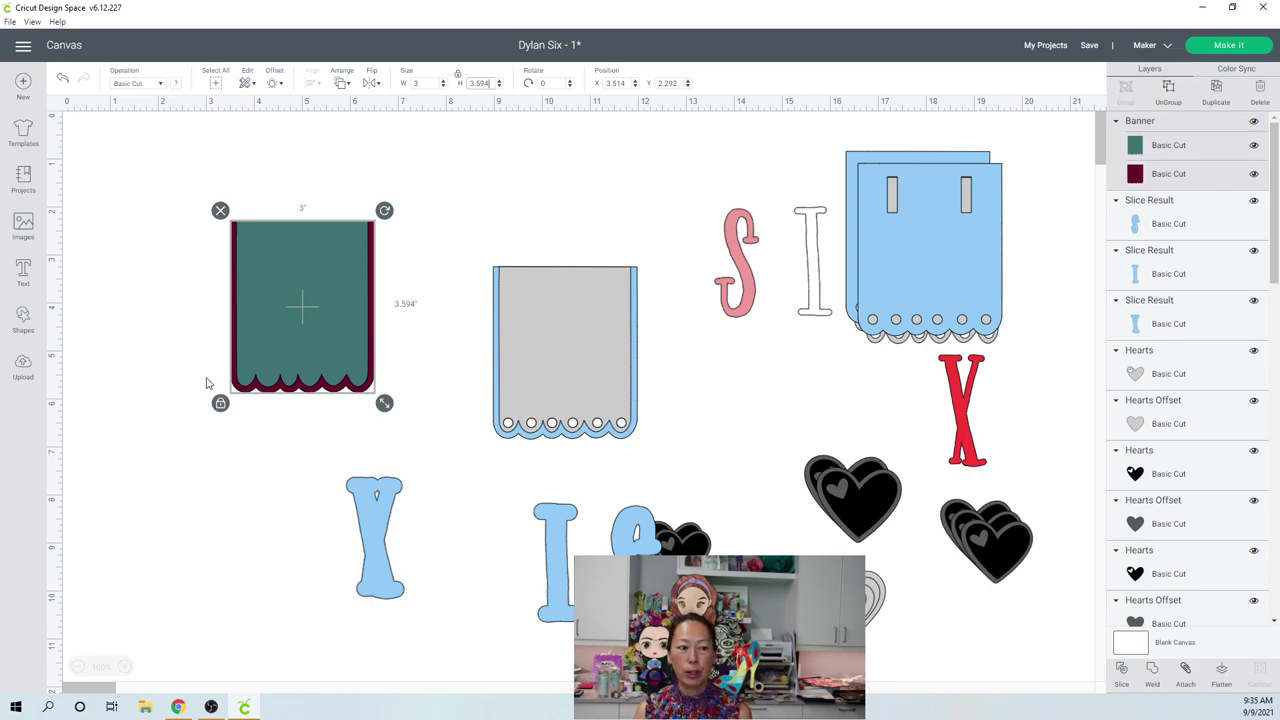
Step: Add a circle, shrink it to a 0.2 in dot, and place it at the banner's bottom-left scallop
{"action": "left_click", "coordinate": [23, 318]}
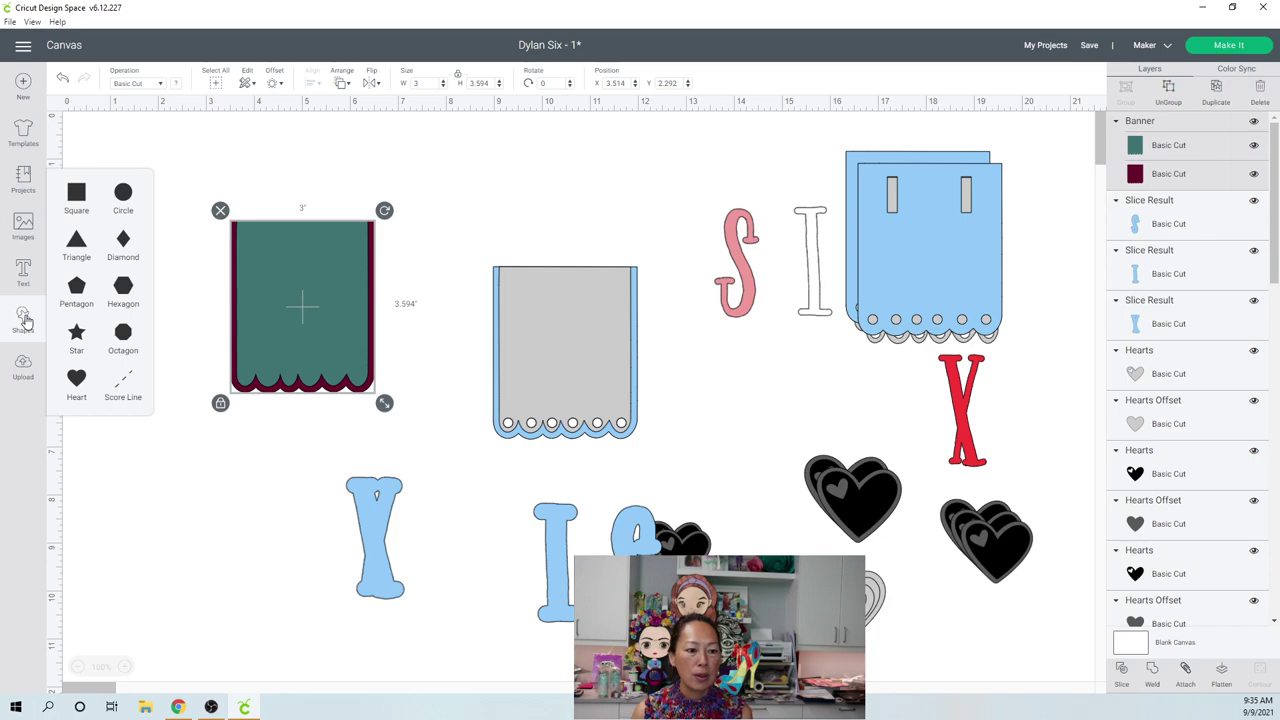
{"action": "left_click", "coordinate": [118, 196]}
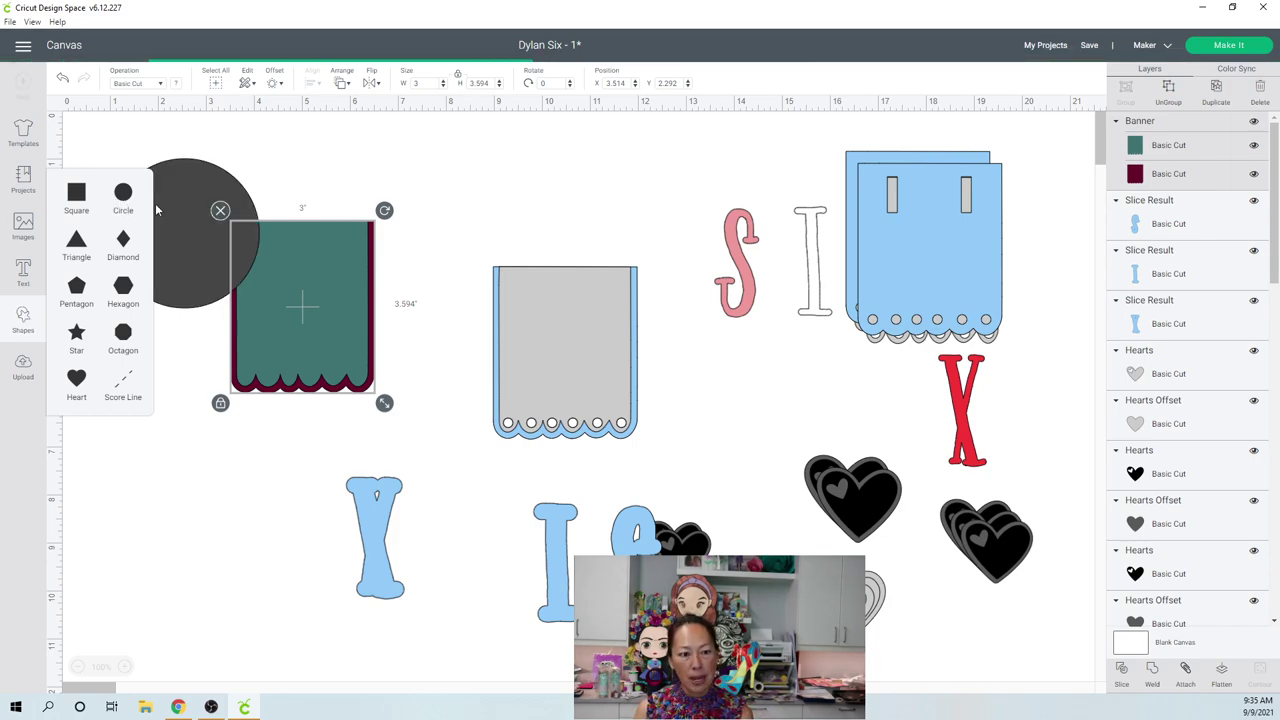
{"action": "left_click", "coordinate": [207, 272]}
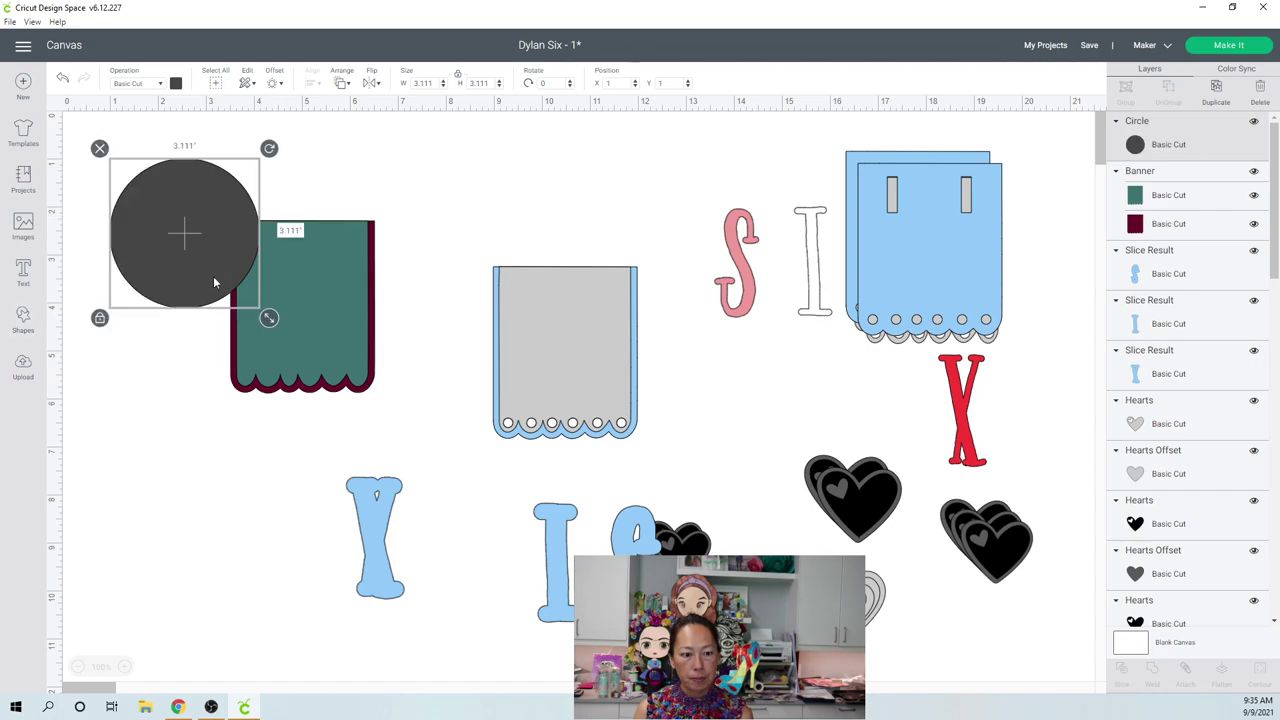
{"action": "left_click_drag", "start_coordinate": [266, 310], "coordinate": [508, 424]}
{"action": "left_click", "coordinate": [115, 164]}
{"action": "key", "text": "ctrl+c"}
{"action": "key", "text": "ctrl+v"}
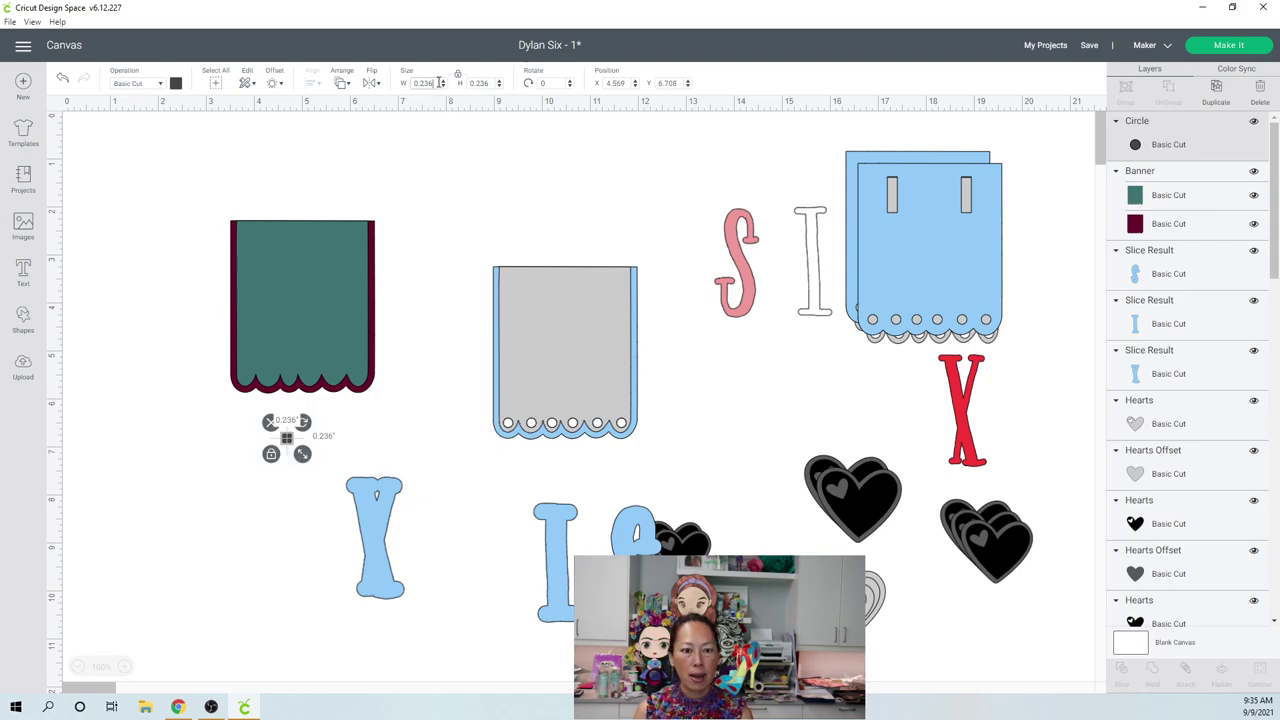
{"action": "key", "text": "Tab"}
{"action": "left_click", "coordinate": [284, 446]}
{"action": "left_click_drag", "start_coordinate": [286, 440], "coordinate": [260, 420]}
{"action": "left_click", "coordinate": [149, 509]}
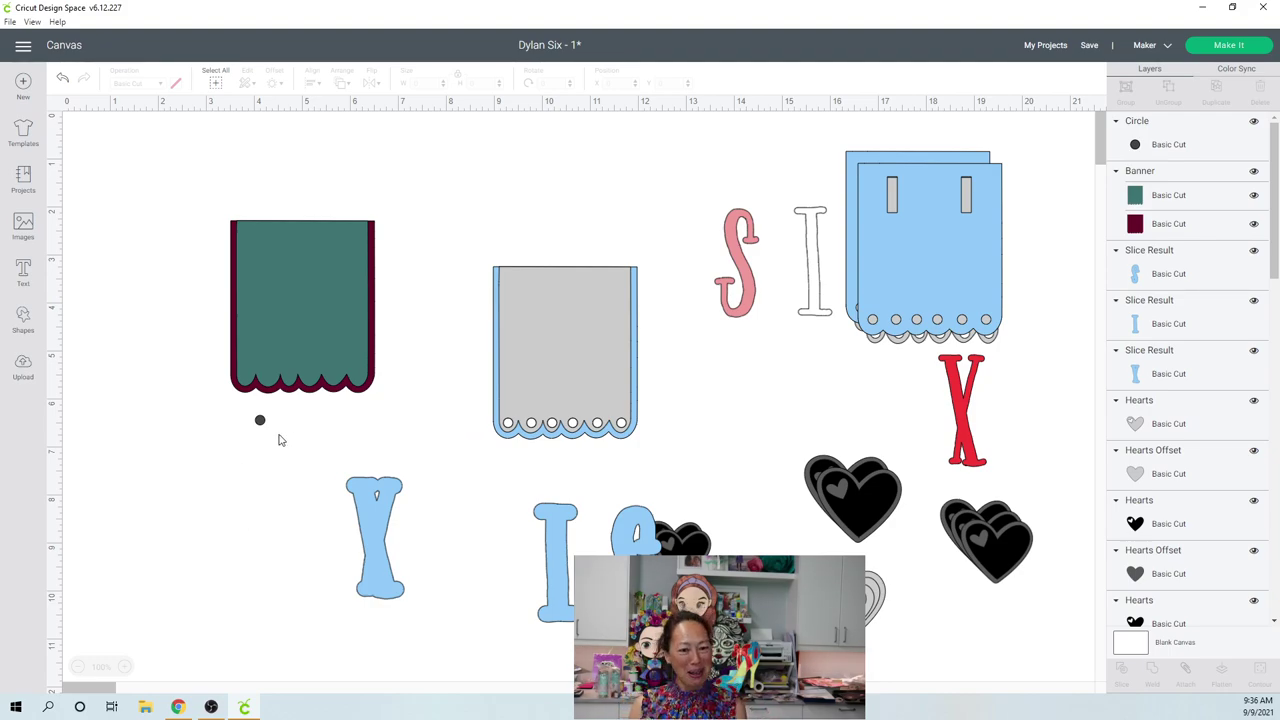
{"action": "left_click_drag", "start_coordinate": [260, 421], "coordinate": [245, 375]}
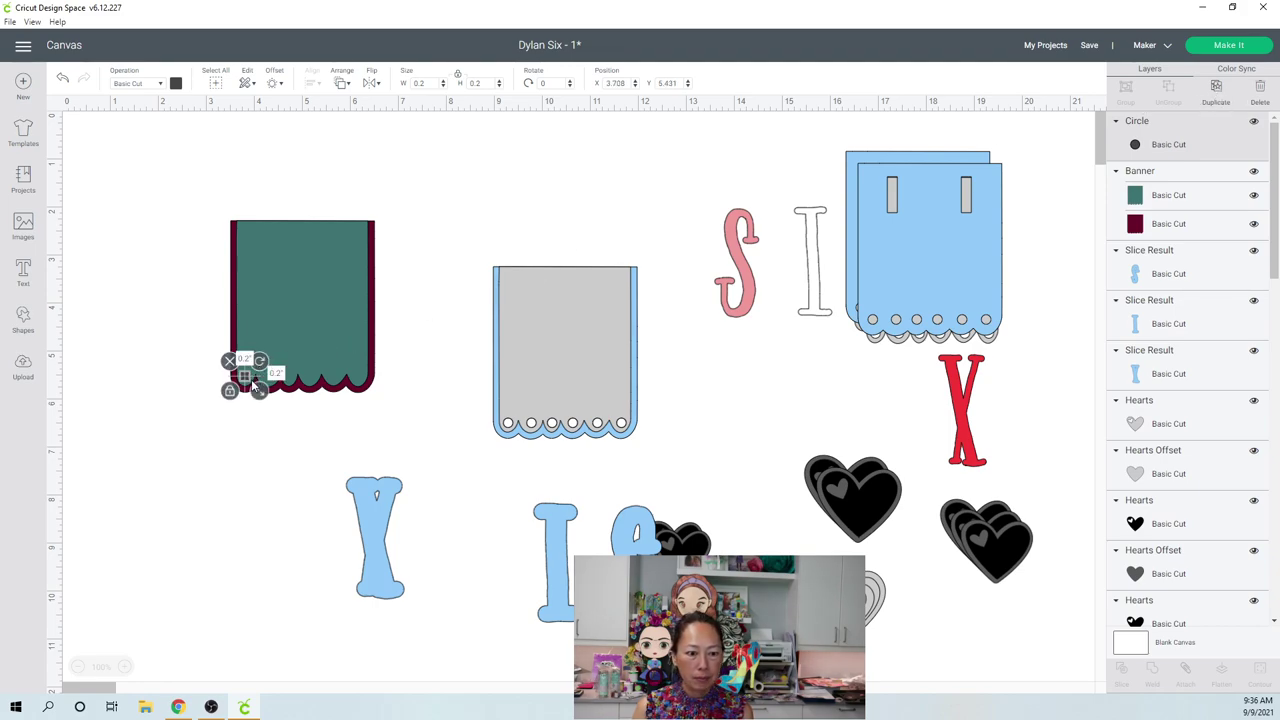
Step: Duplicate the dot along the scallops, then copy the set of three to the right half
{"action": "key", "text": "ctrl+d"}
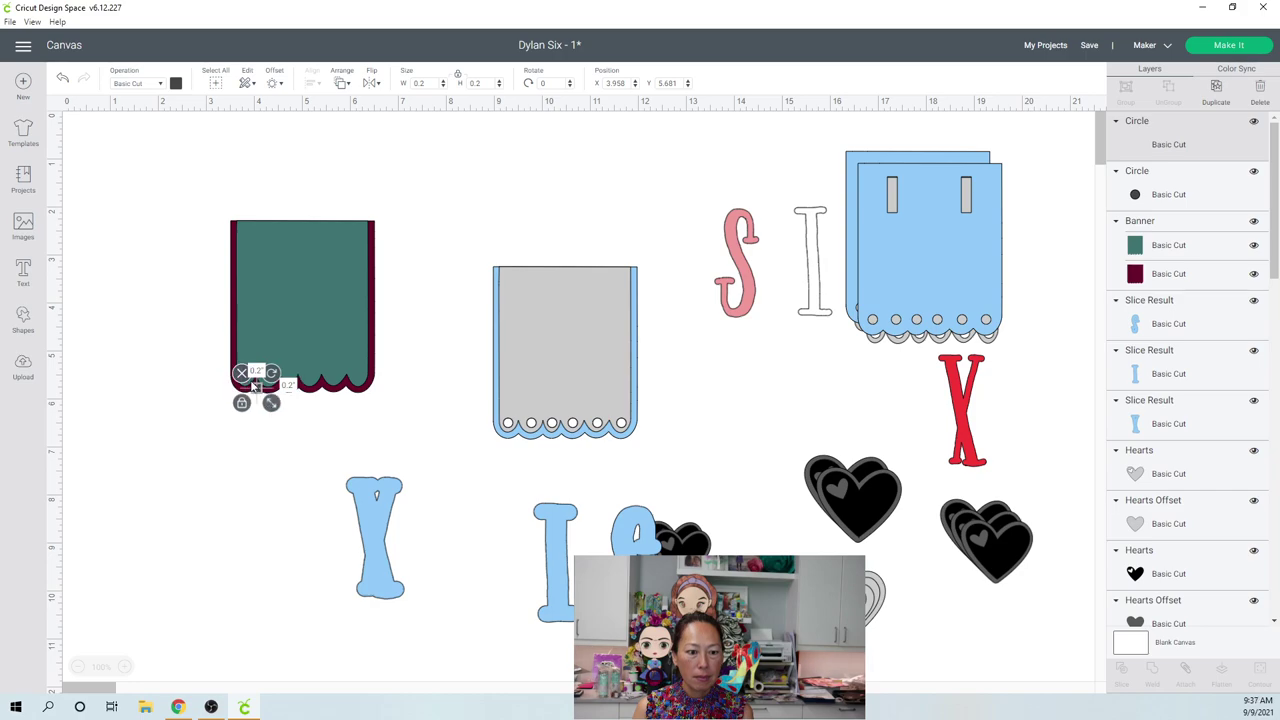
{"action": "left_click_drag", "start_coordinate": [255, 390], "coordinate": [268, 378]}
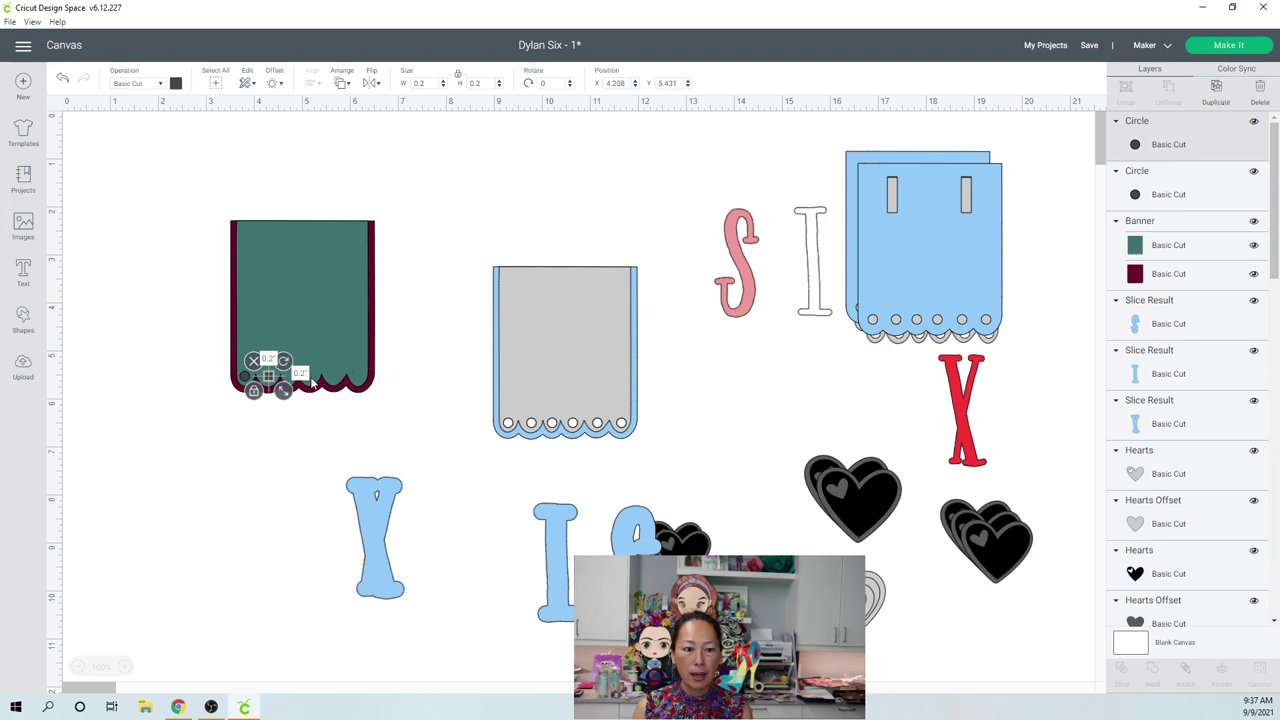
{"action": "key", "text": "ctrl+d"}
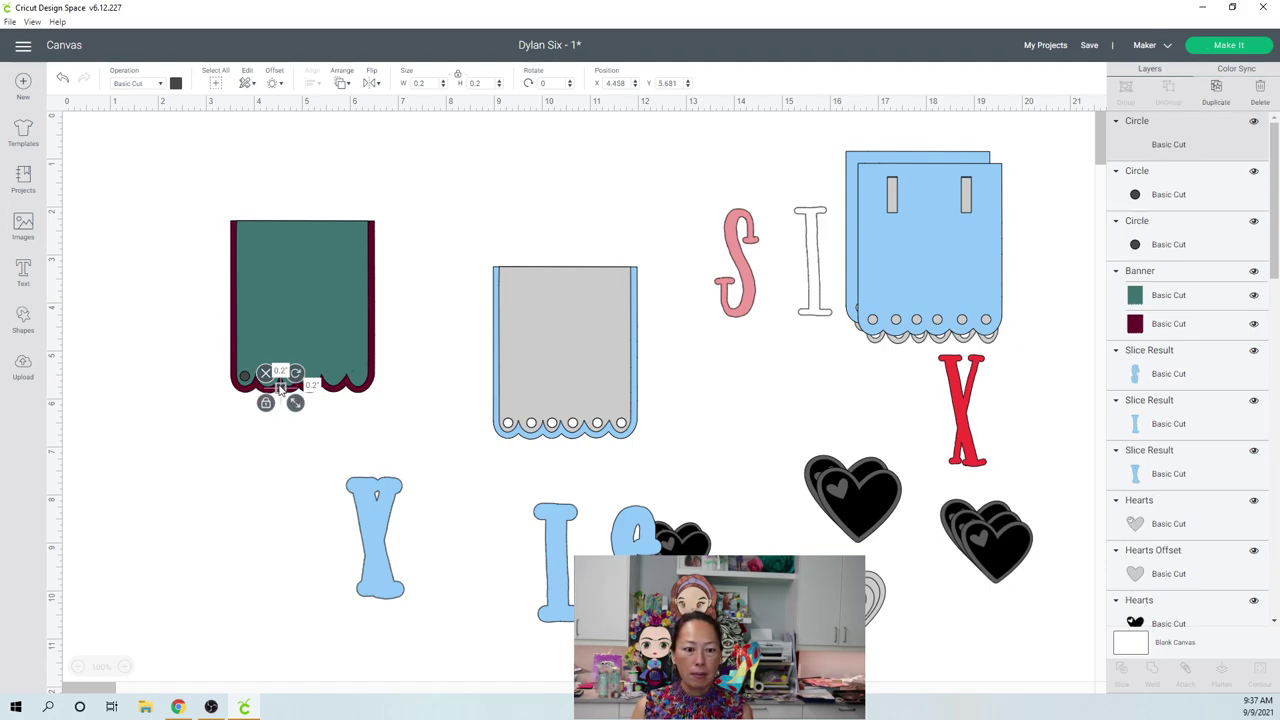
{"action": "left_click_drag", "start_coordinate": [286, 390], "coordinate": [288, 376]}
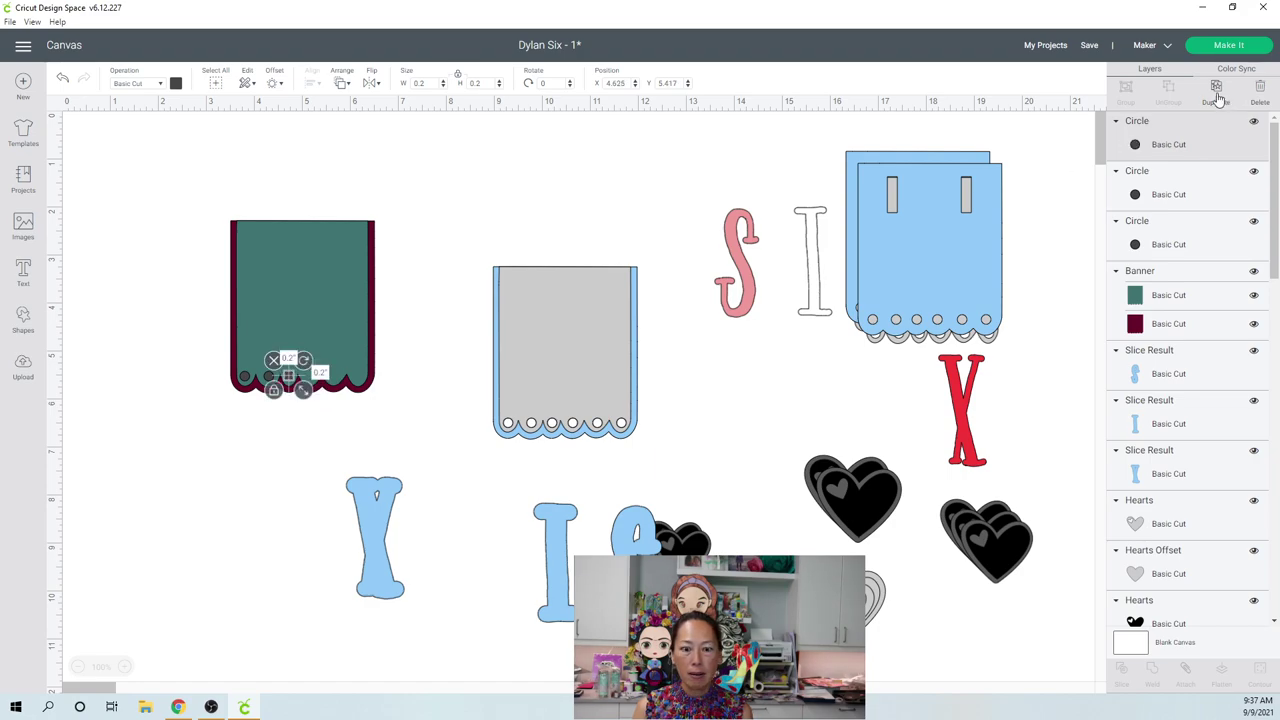
{"action": "left_click", "coordinate": [1190, 195], "text": "shift"}
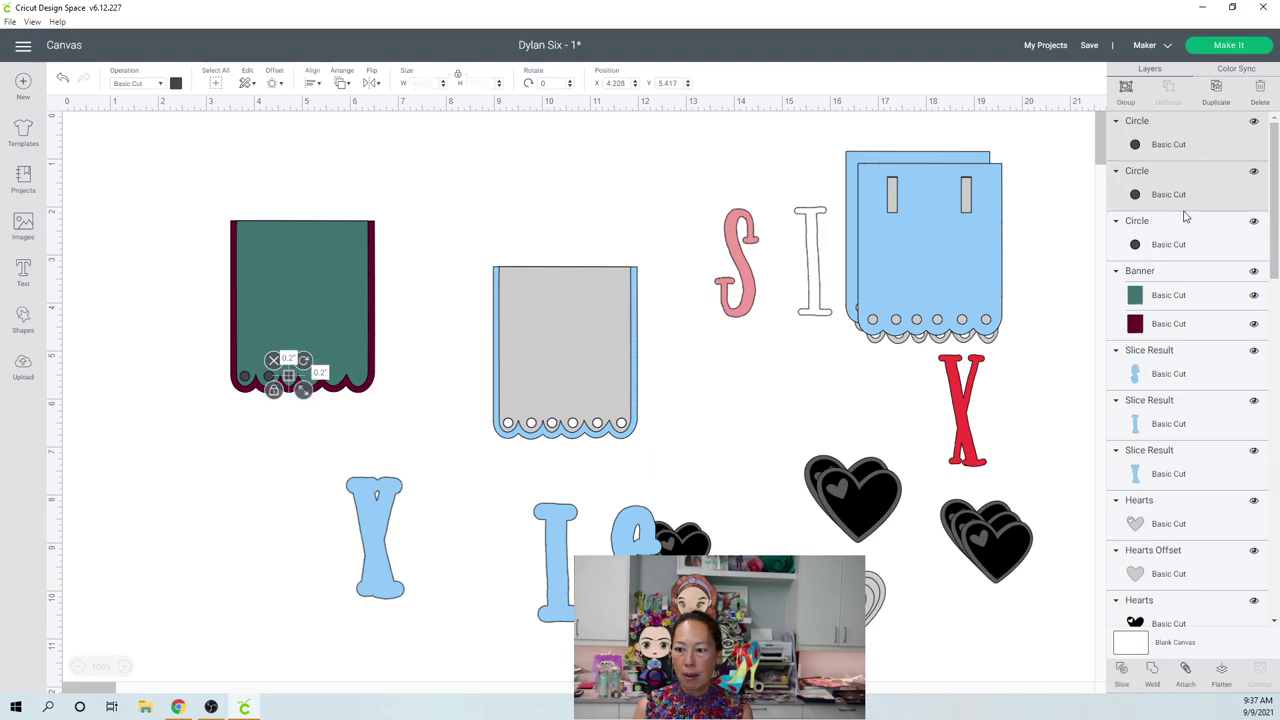
{"action": "left_click", "coordinate": [1188, 242], "text": "shift"}
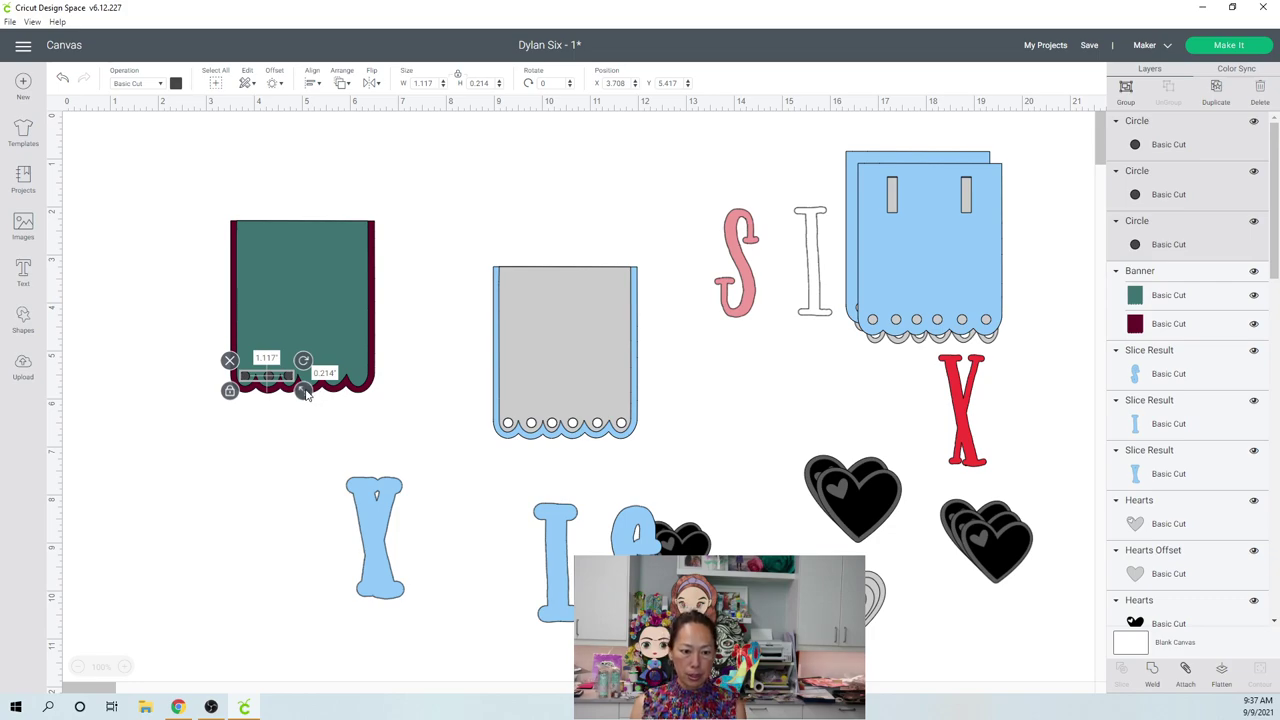
{"action": "key", "text": "ctrl+d"}
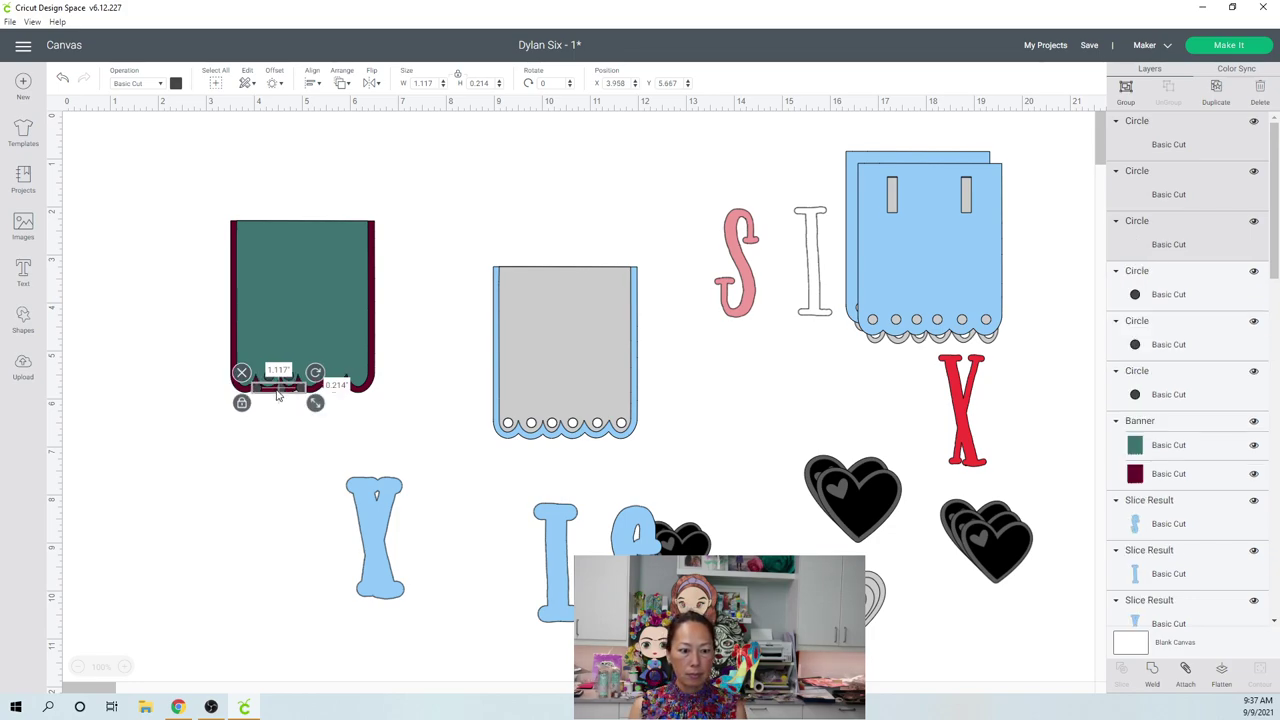
{"action": "left_click_drag", "start_coordinate": [278, 396], "coordinate": [334, 379]}
Step: Reposition two misplaced dots on the teal banner's bottom edge for even spacing
{"action": "left_click", "coordinate": [258, 430]}
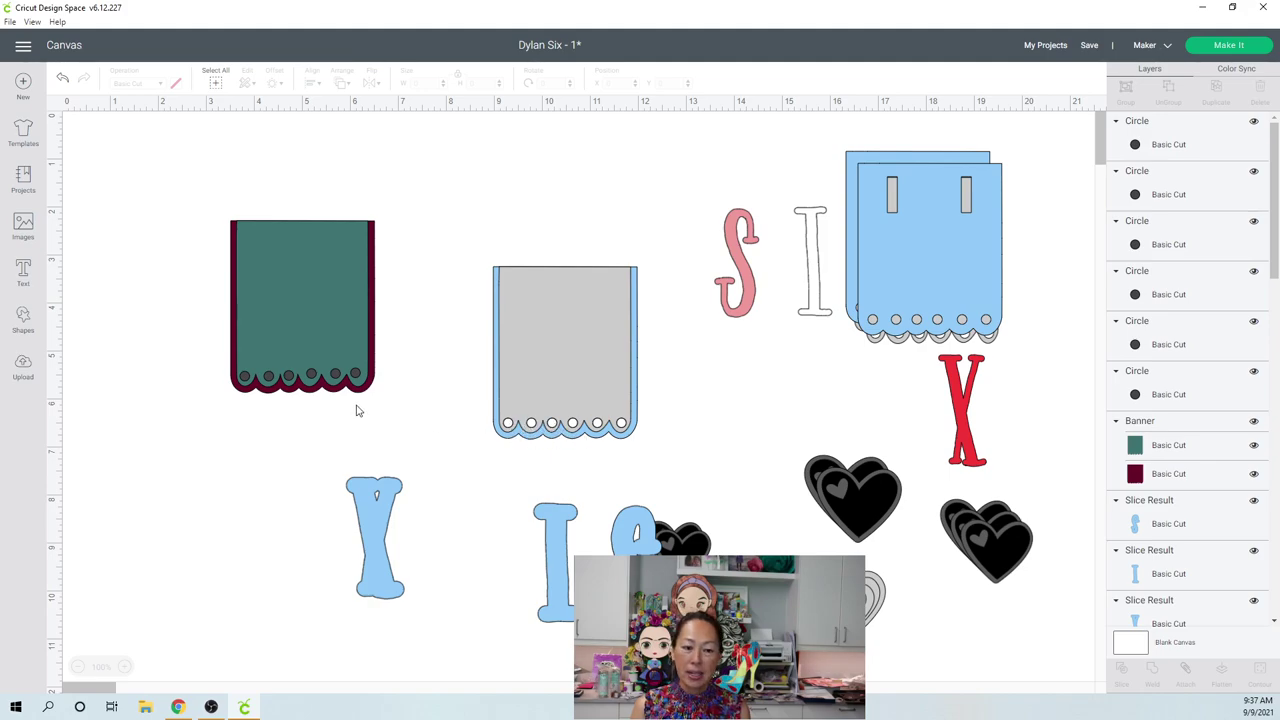
{"action": "left_click", "coordinate": [312, 376]}
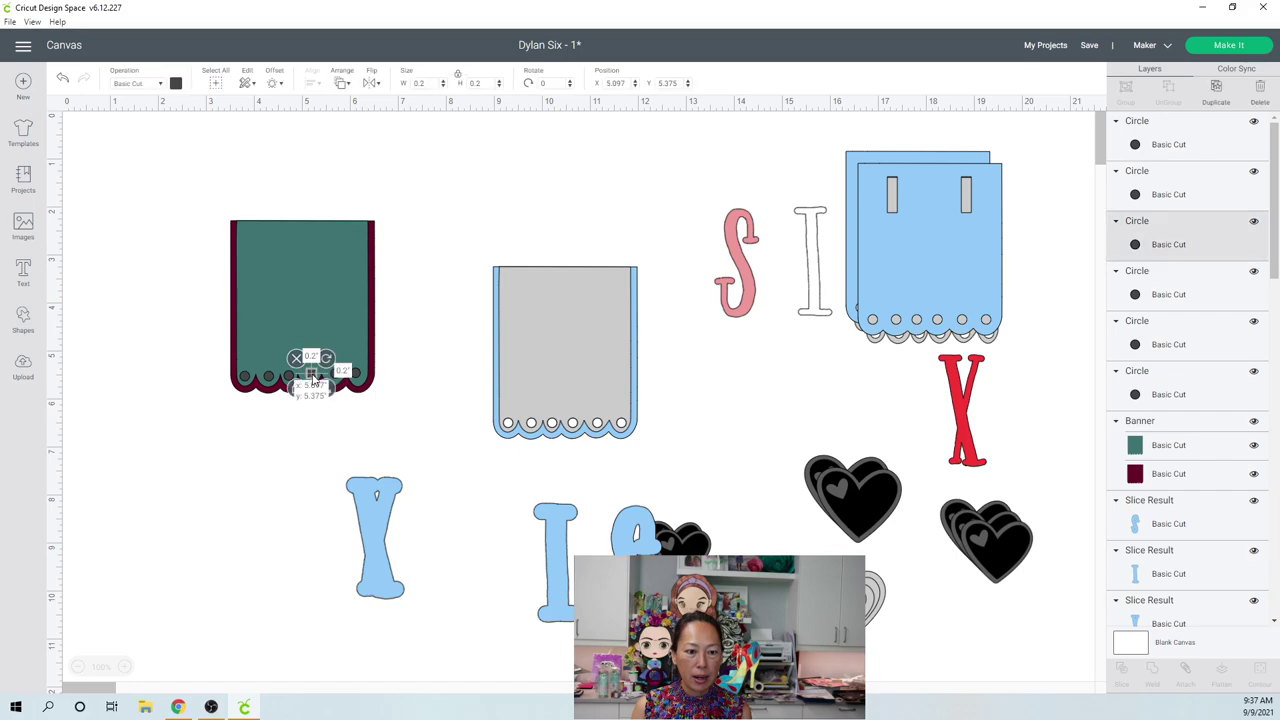
{"action": "left_click_drag", "start_coordinate": [311, 383], "coordinate": [311, 378]}
{"action": "left_click", "coordinate": [412, 420]}
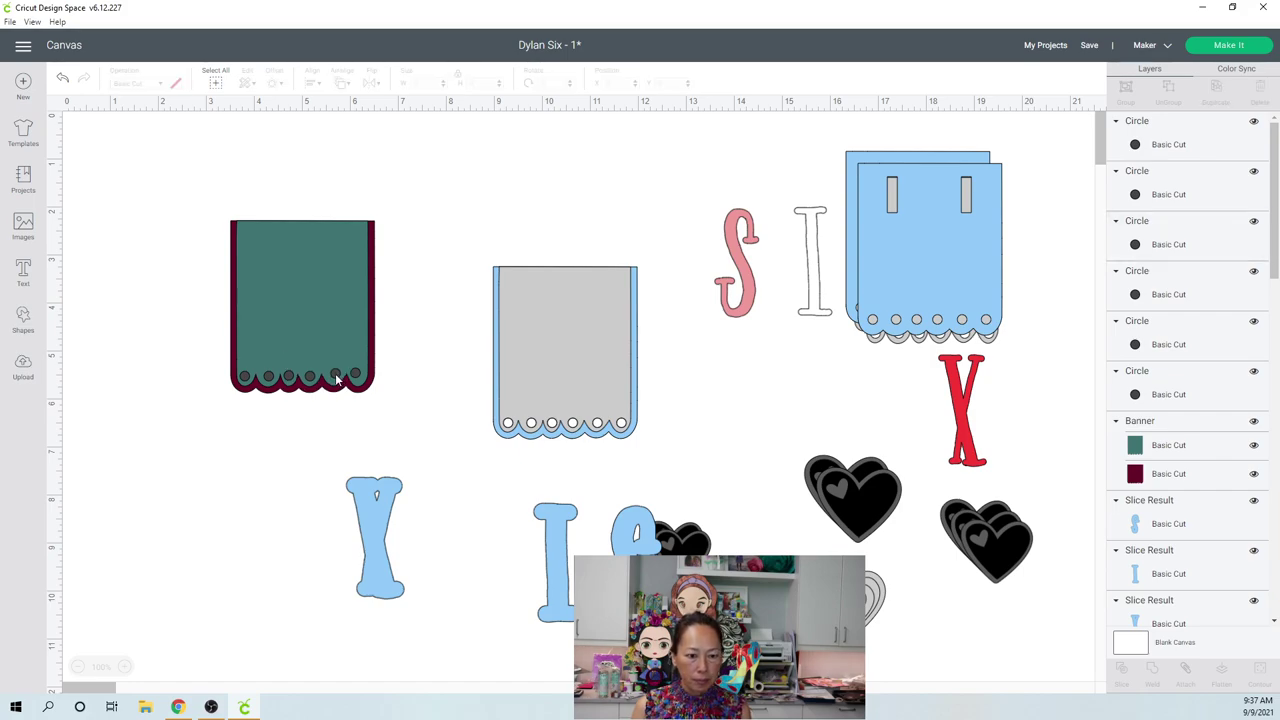
{"action": "left_click", "coordinate": [337, 378]}
{"action": "left_click_drag", "start_coordinate": [336, 380], "coordinate": [362, 385]}
{"action": "left_click", "coordinate": [417, 400]}
Step: Shift-select all six Circle layers in the Layers panel
{"action": "left_click", "coordinate": [487, 508]}
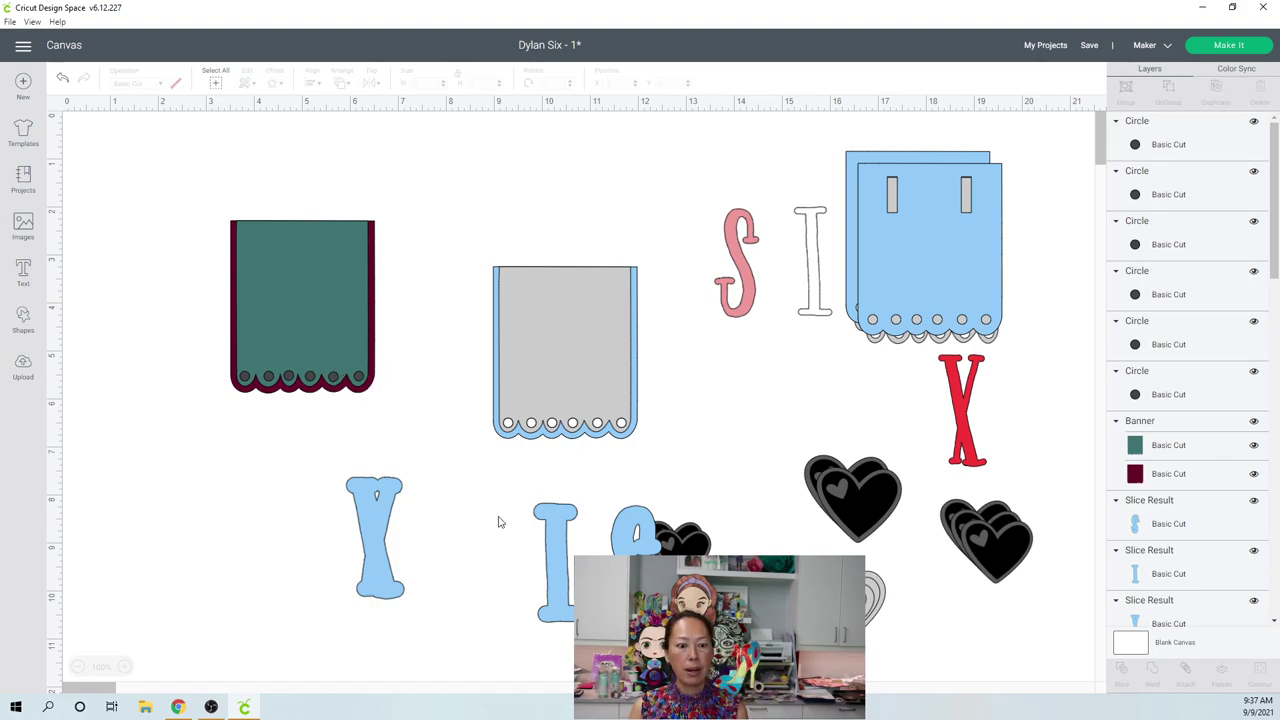
{"action": "left_click", "coordinate": [1160, 146]}
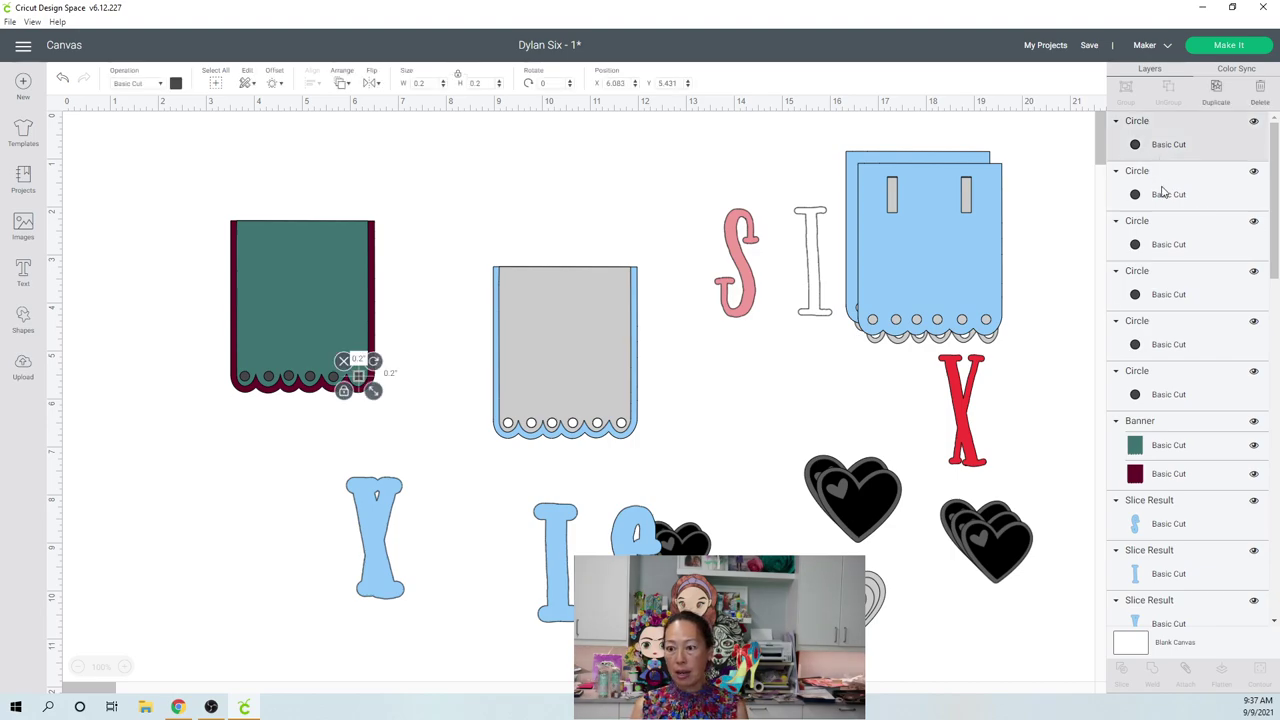
{"action": "left_click", "coordinate": [1162, 194], "text": "shift"}
{"action": "left_click", "coordinate": [1163, 244], "text": "shift"}
{"action": "left_click", "coordinate": [1164, 294], "text": "shift"}
{"action": "left_click", "coordinate": [1166, 344], "text": "shift"}
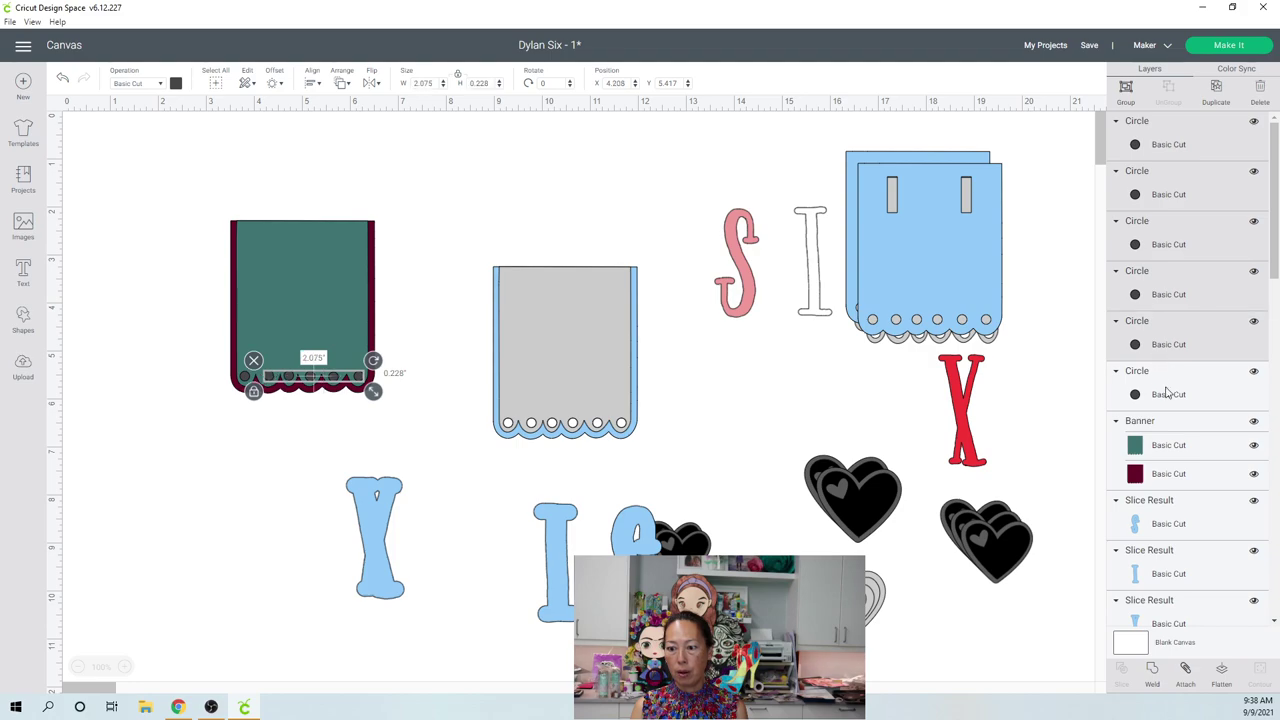
{"action": "left_click", "coordinate": [1167, 393], "text": "shift"}
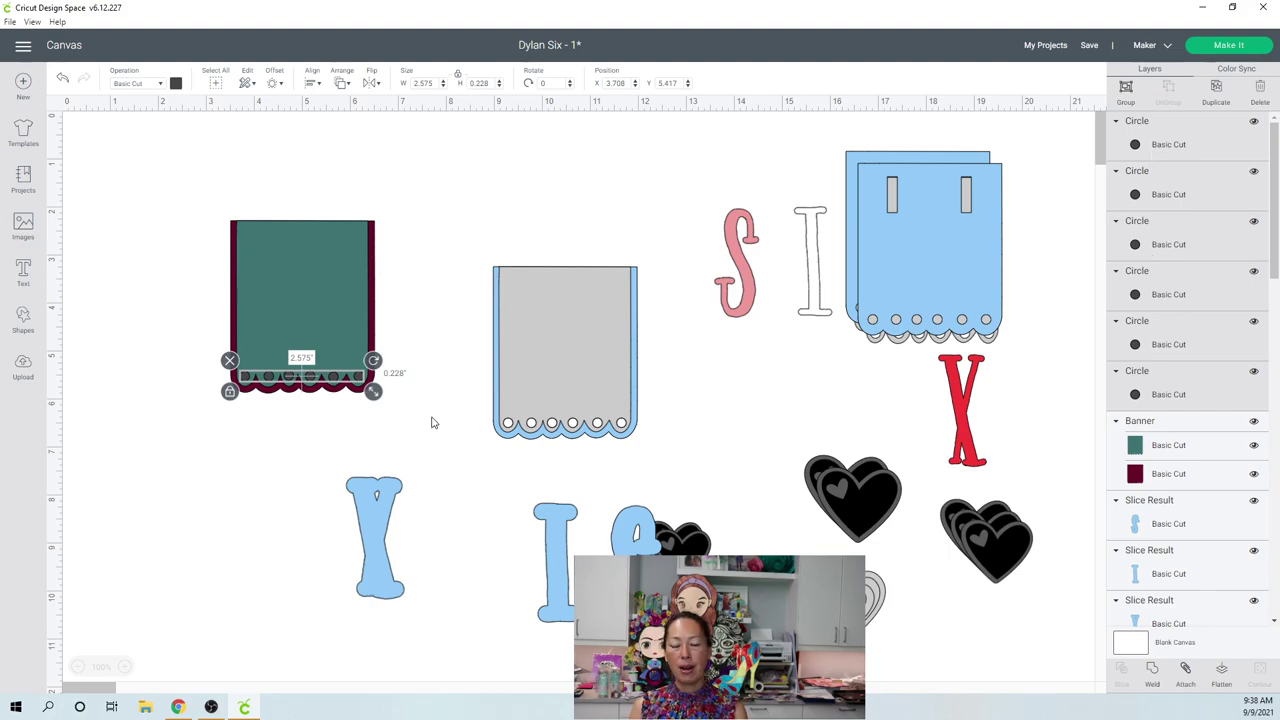
Step: Nudge one dot on the green banner slightly left after reviewing the Align options
{"action": "left_click", "coordinate": [314, 86]}
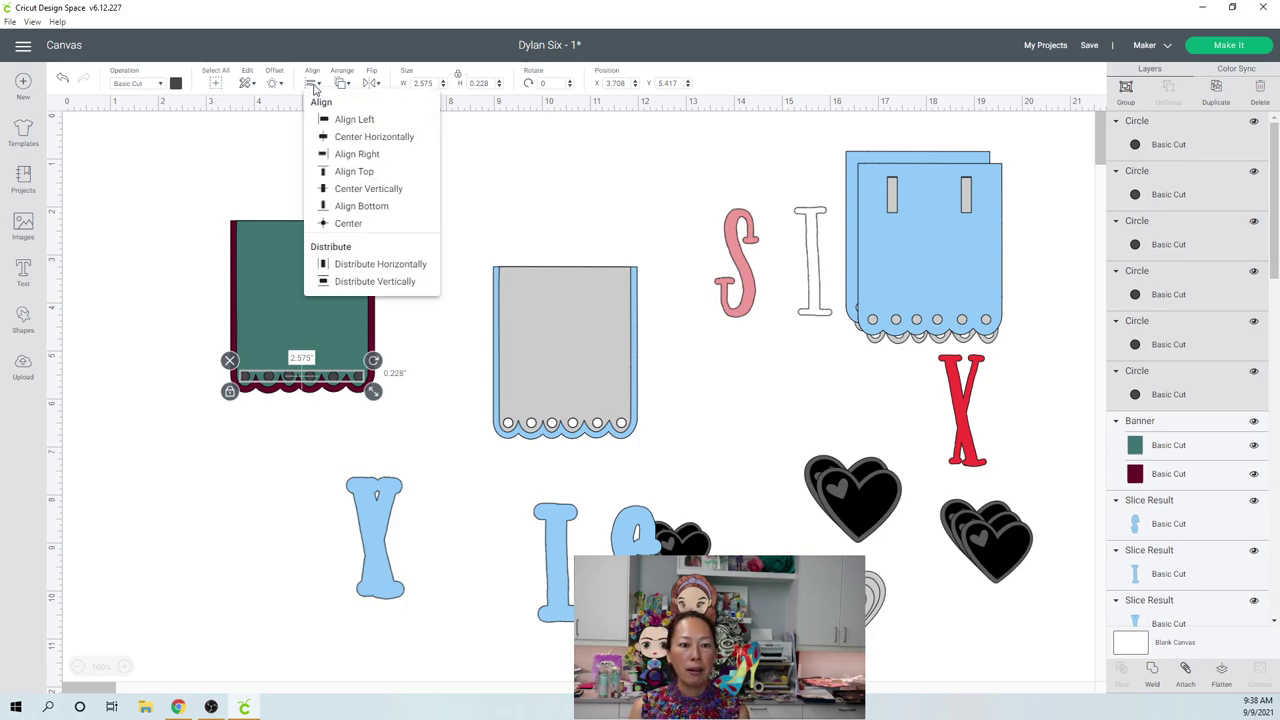
{"action": "left_click", "coordinate": [332, 192]}
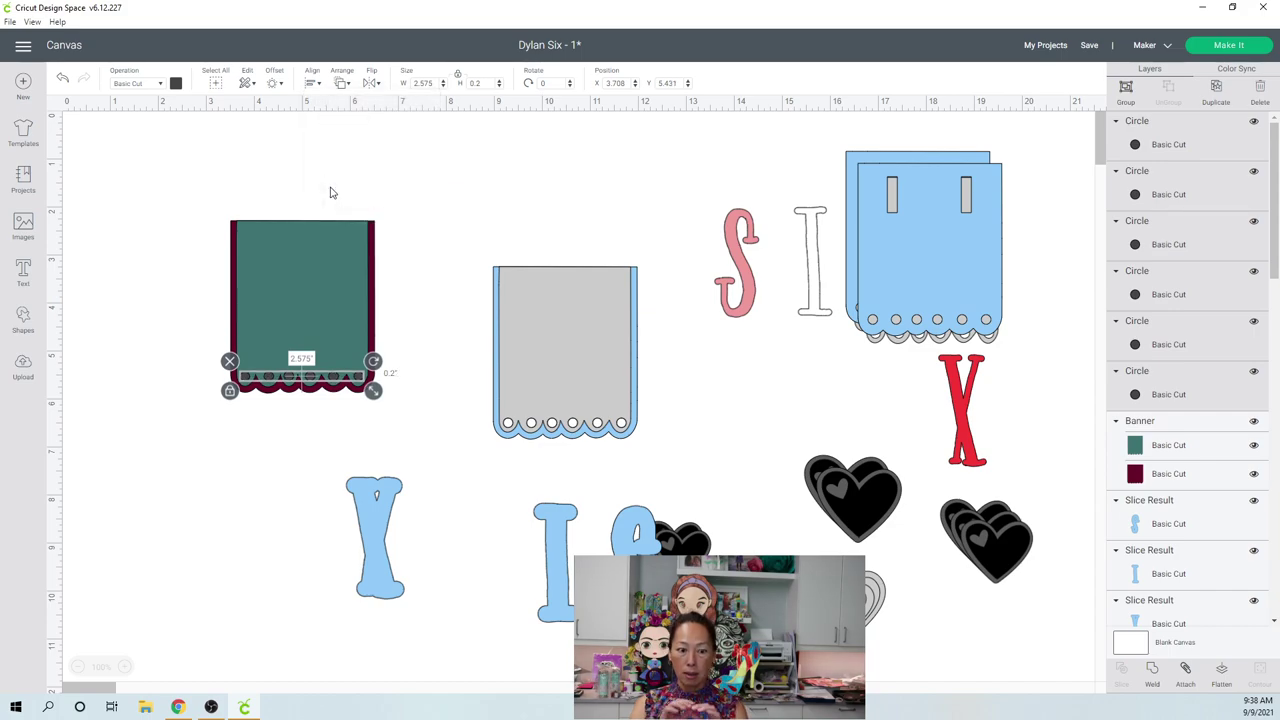
{"action": "left_click", "coordinate": [456, 187]}
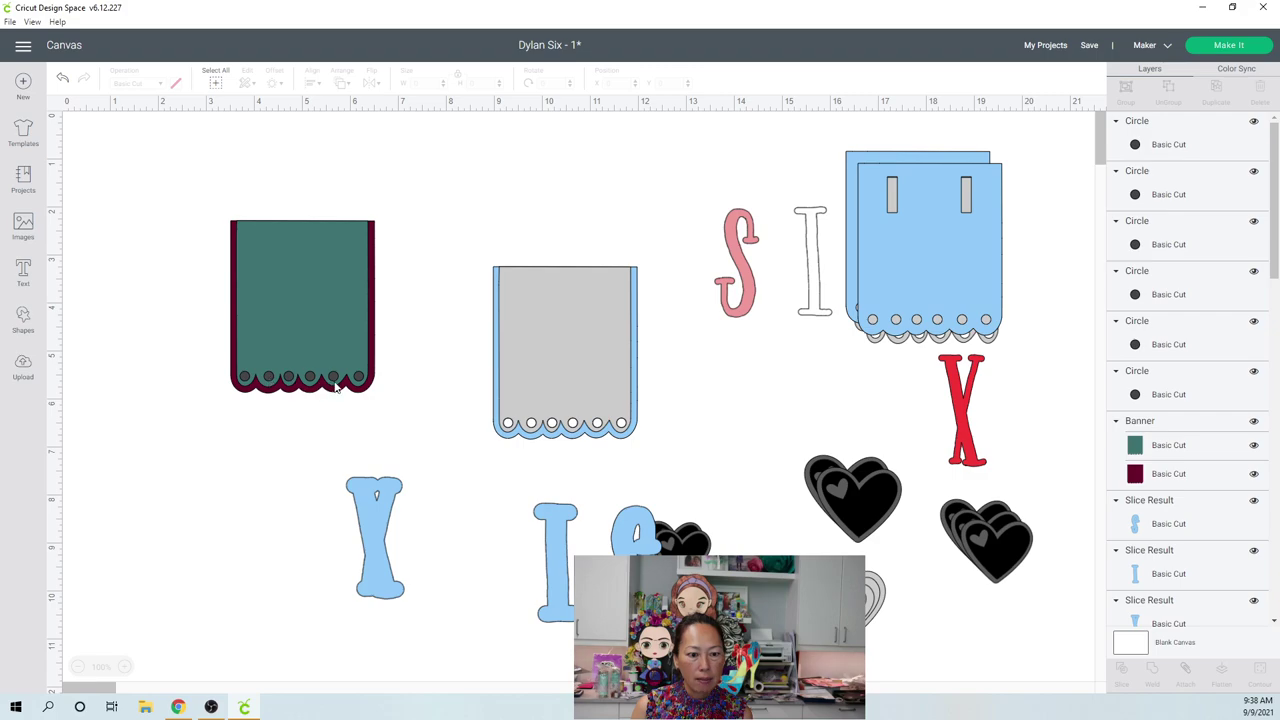
{"action": "left_click", "coordinate": [269, 378]}
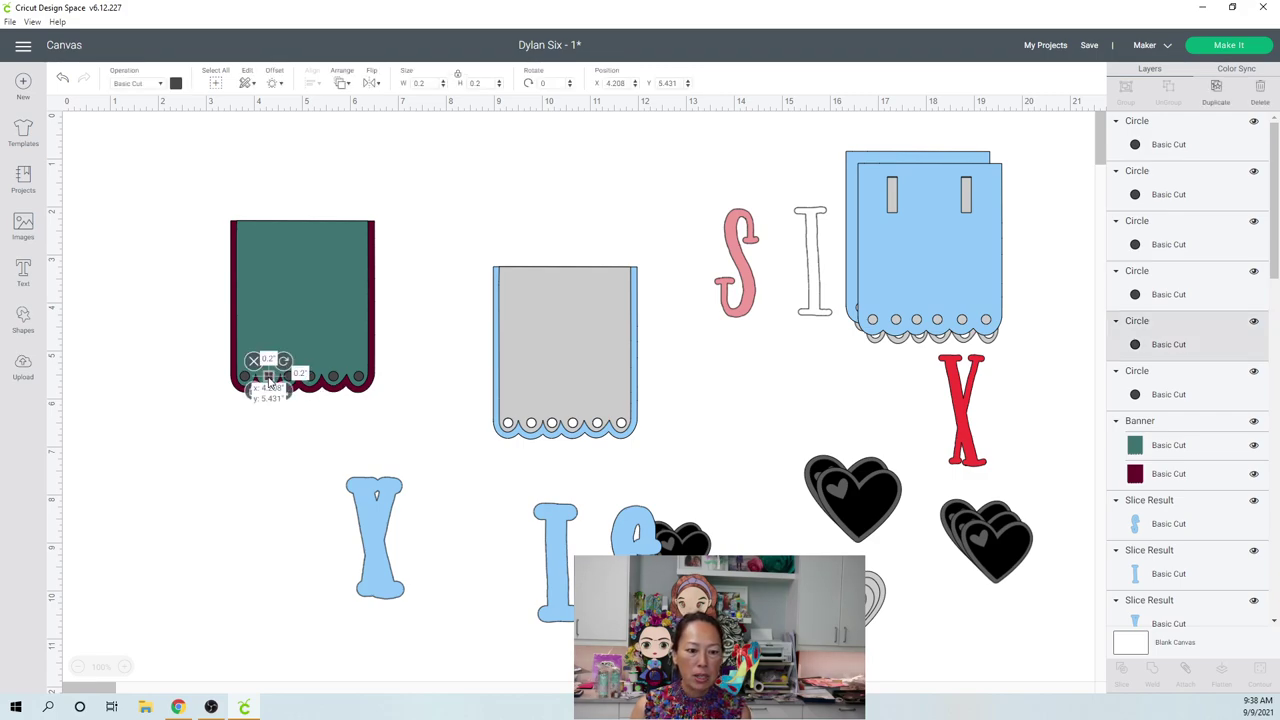
{"action": "left_click_drag", "start_coordinate": [269, 381], "coordinate": [268, 381]}
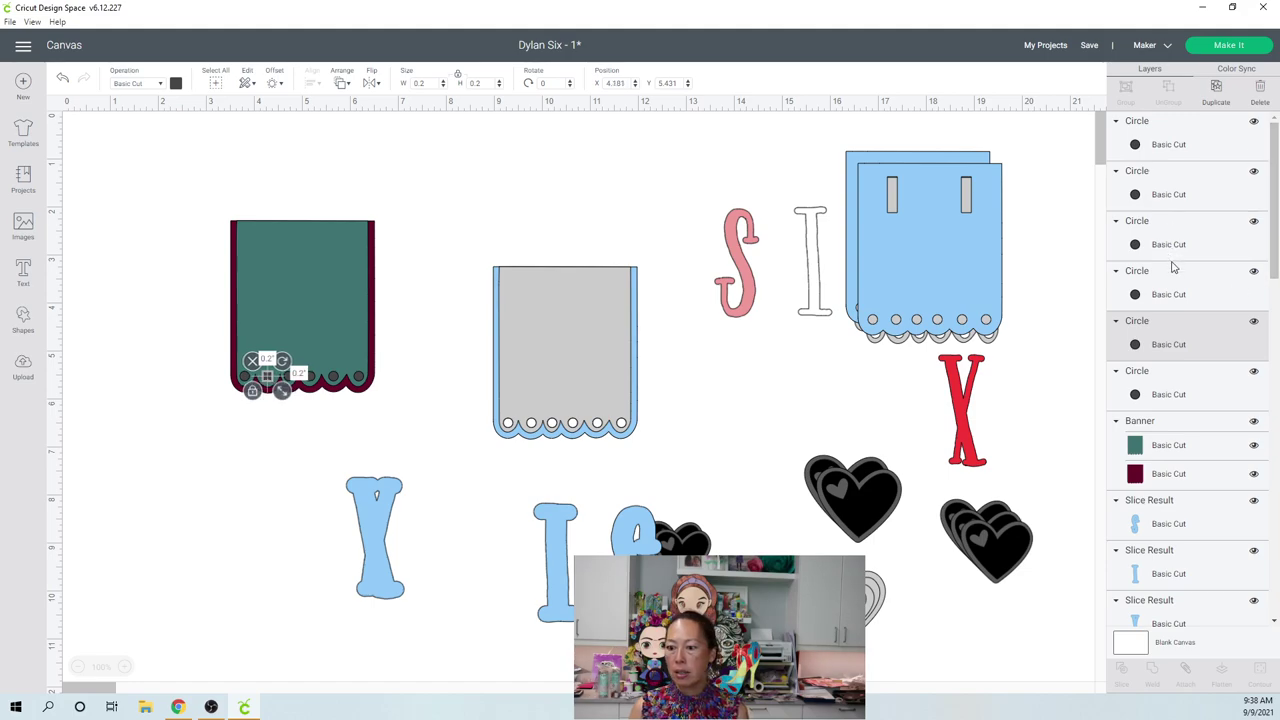
Step: Reselect all six circles and apply Align > Center Vertically
{"action": "left_click", "coordinate": [1199, 144]}
{"action": "left_click", "coordinate": [1187, 200], "text": "shift"}
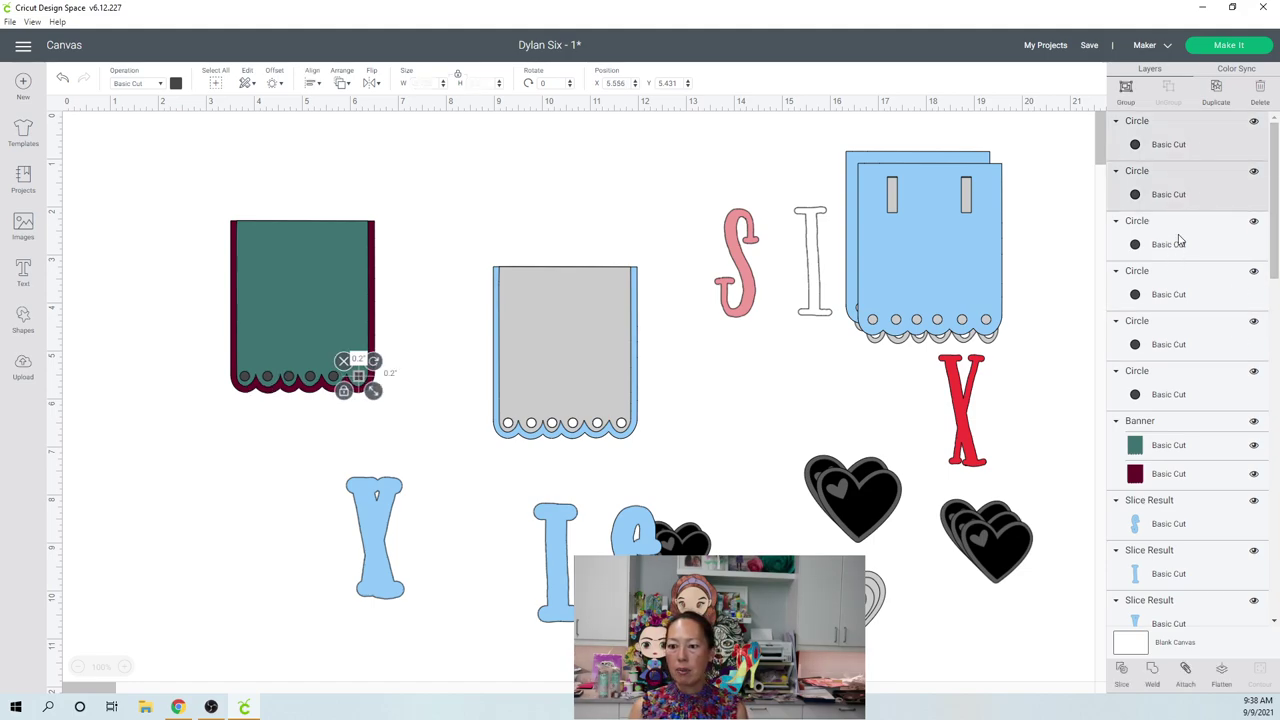
{"action": "left_click", "coordinate": [1180, 242], "text": "shift"}
{"action": "left_click", "coordinate": [1174, 291], "text": "shift"}
{"action": "left_click", "coordinate": [1170, 343], "text": "shift"}
{"action": "left_click", "coordinate": [1166, 398], "text": "shift"}
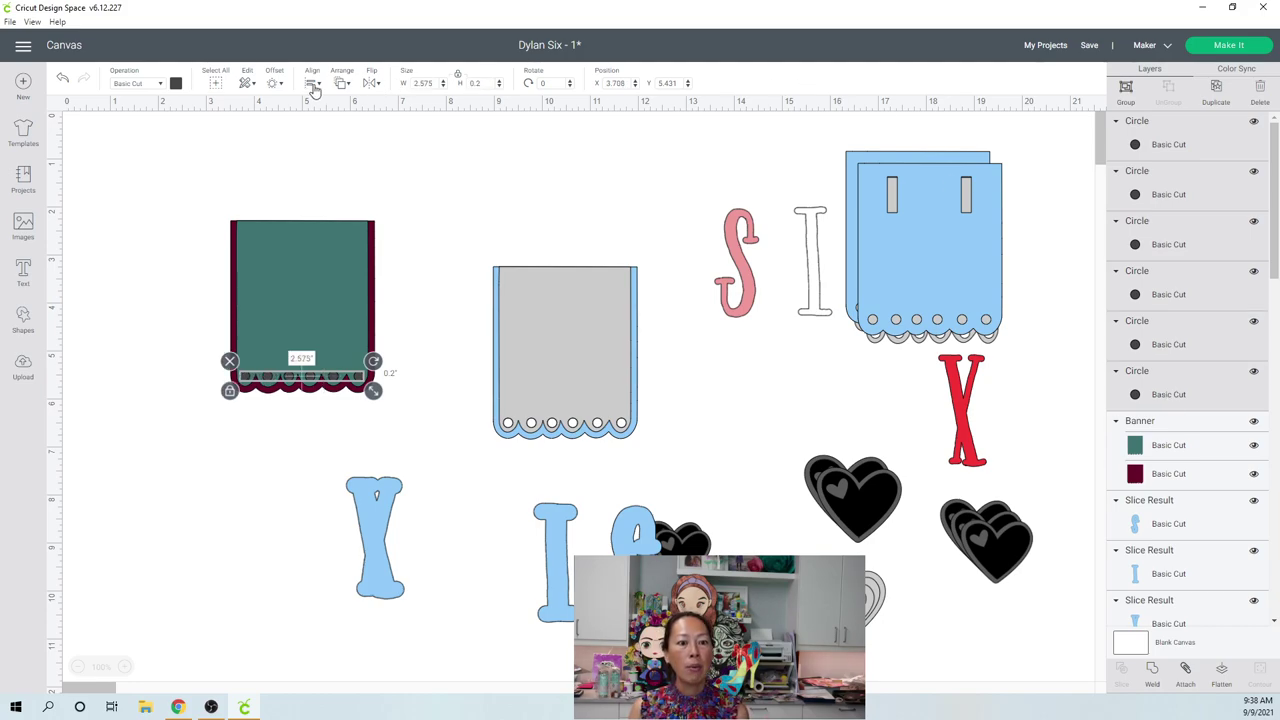
{"action": "left_click", "coordinate": [314, 88]}
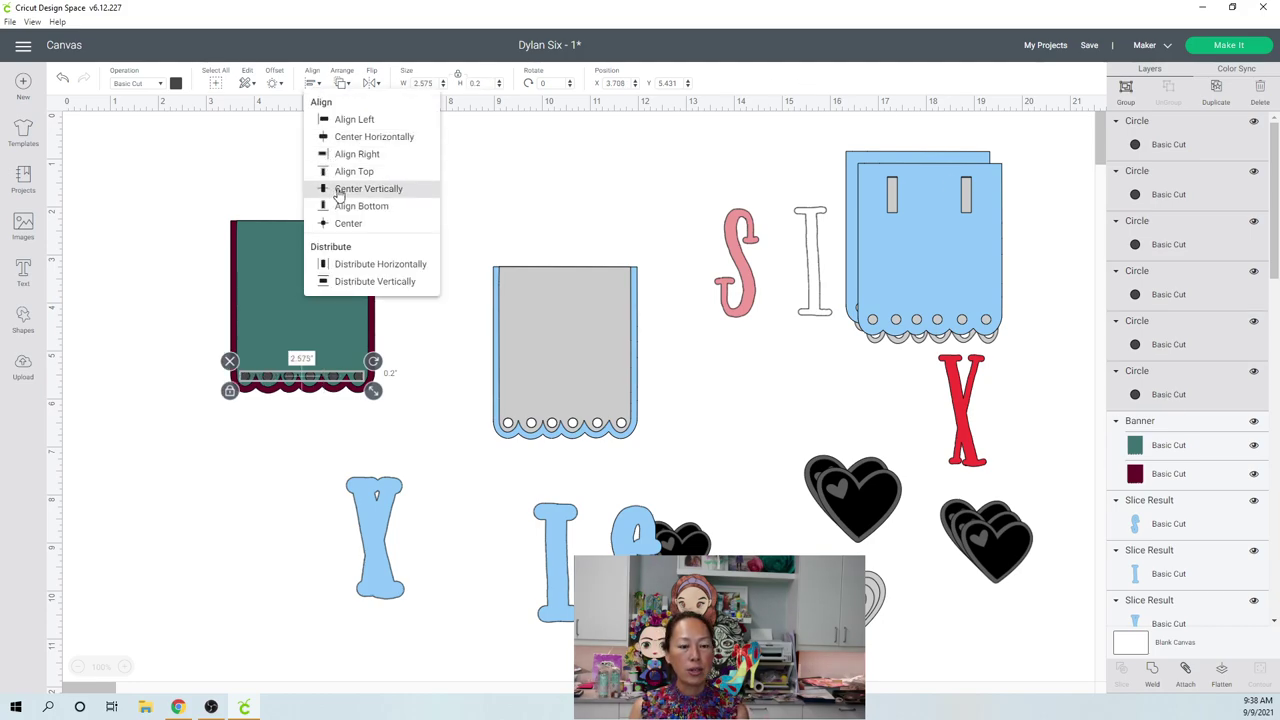
{"action": "left_click", "coordinate": [338, 190]}
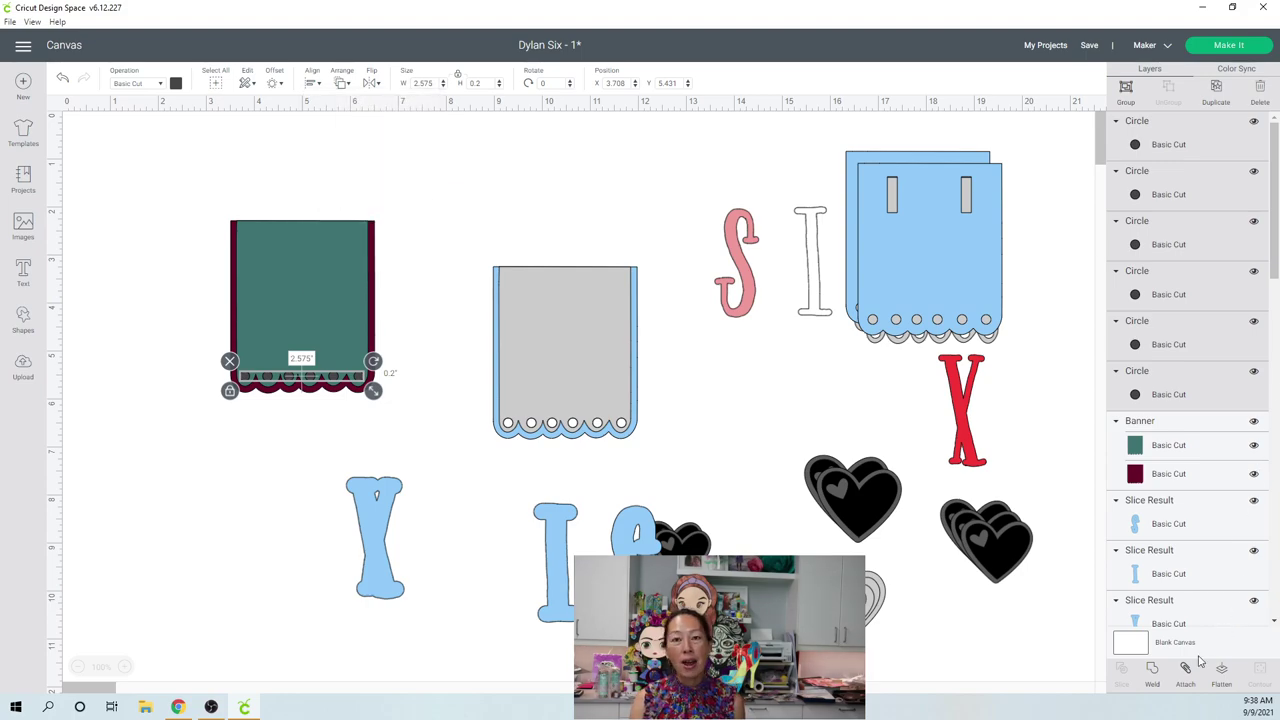
Step: Deselect everything to review the level row of six dots
{"action": "left_click", "coordinate": [1155, 677]}
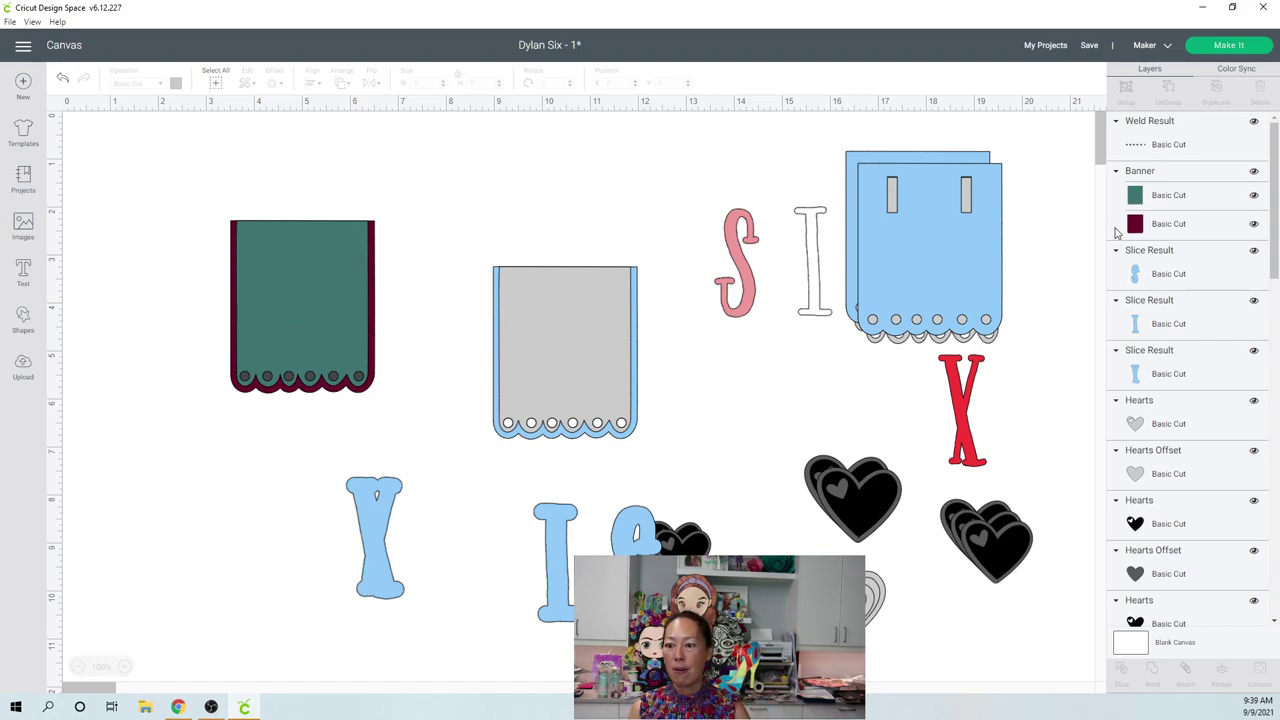
Step: Slice the welded circle row out of the green and maroon banner layers
{"action": "left_click", "coordinate": [1172, 143]}
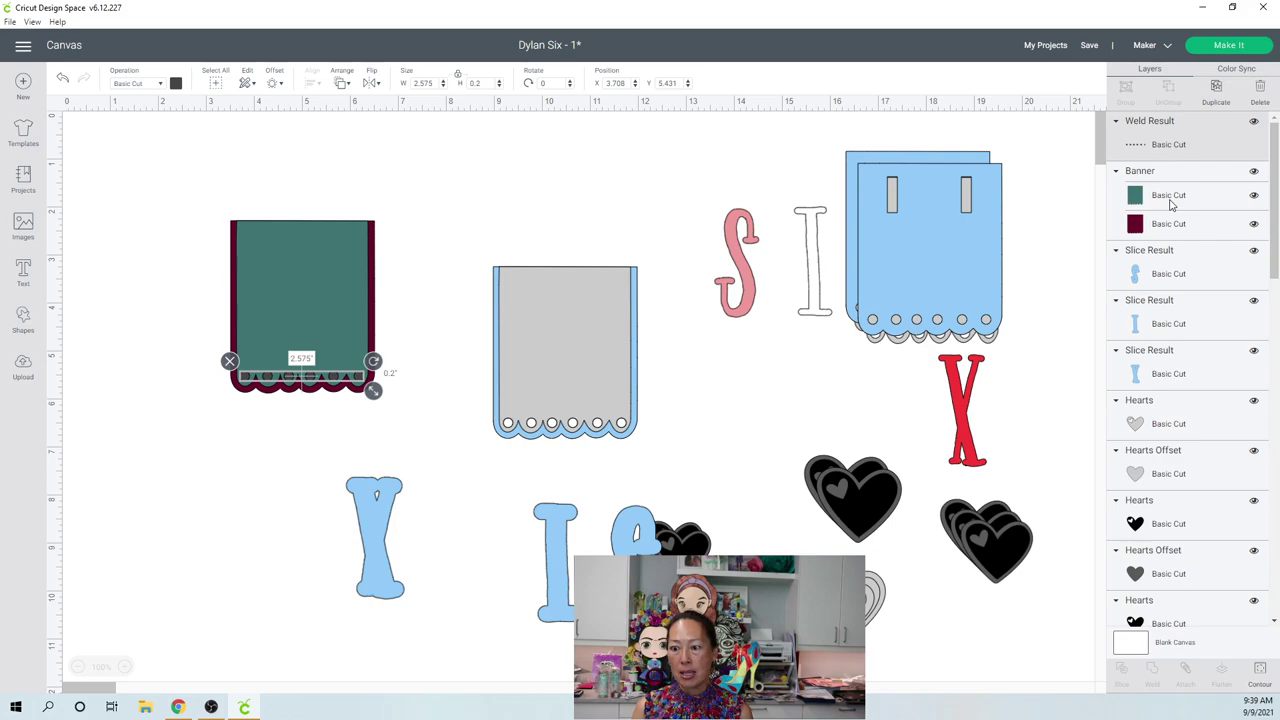
{"action": "left_click", "coordinate": [1172, 200]}
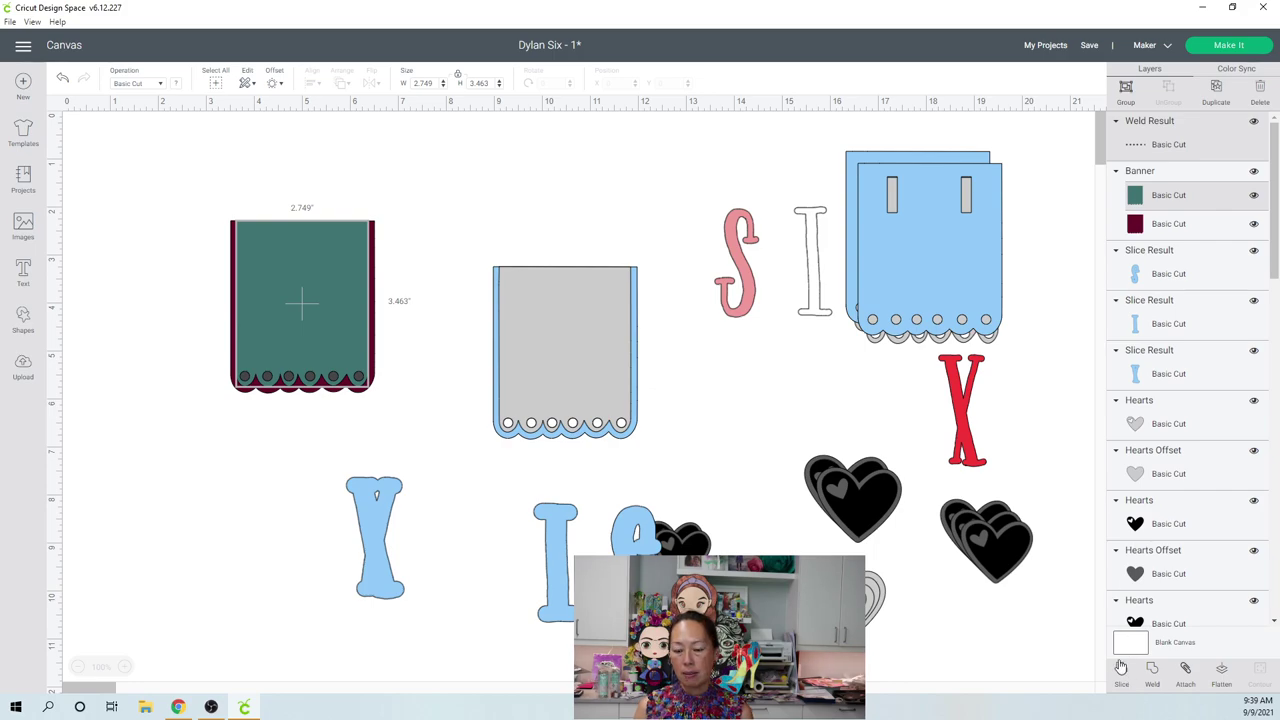
{"action": "left_click", "coordinate": [1057, 491]}
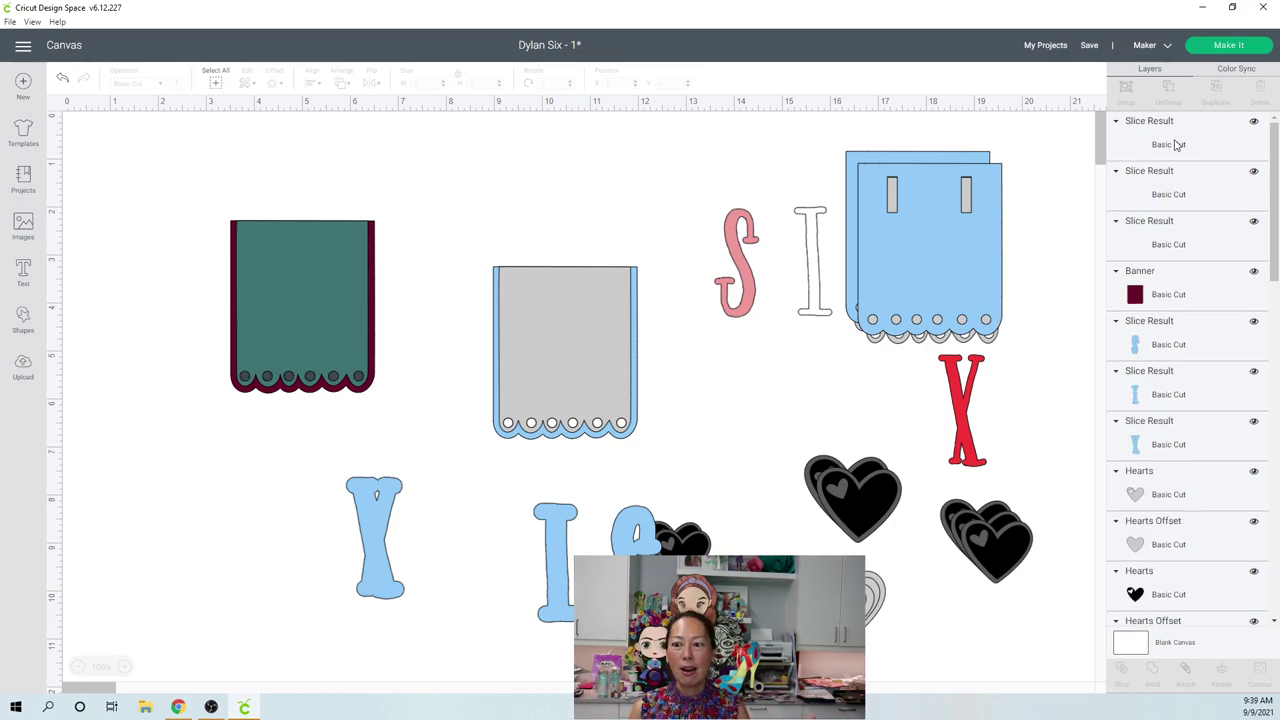
{"action": "left_click", "coordinate": [1162, 145]}
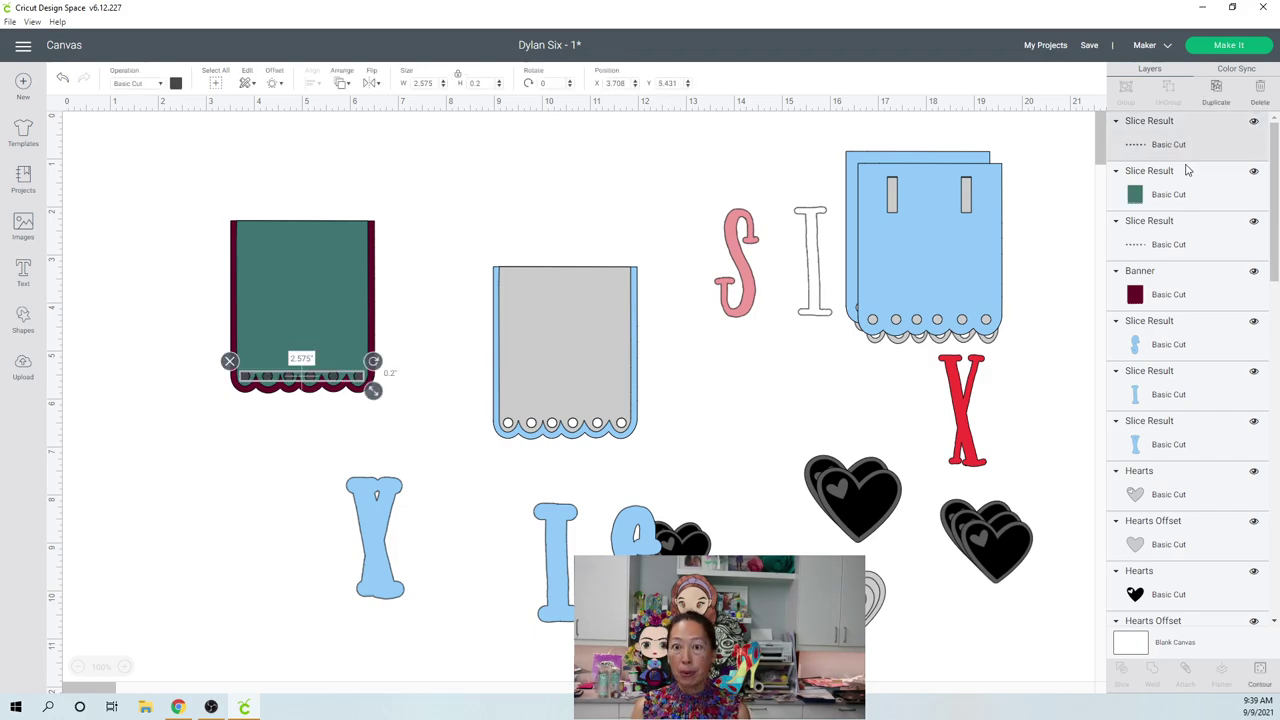
{"action": "left_click", "coordinate": [1181, 295], "text": "shift"}
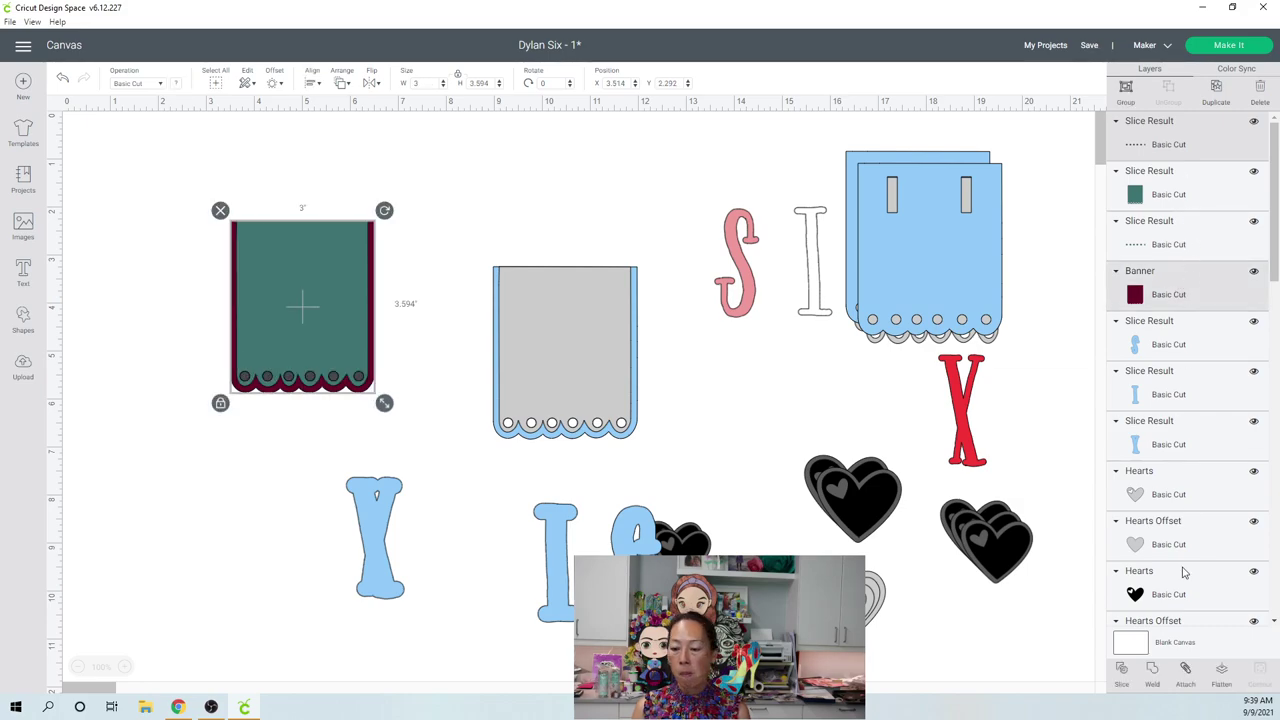
{"action": "left_click", "coordinate": [1121, 670]}
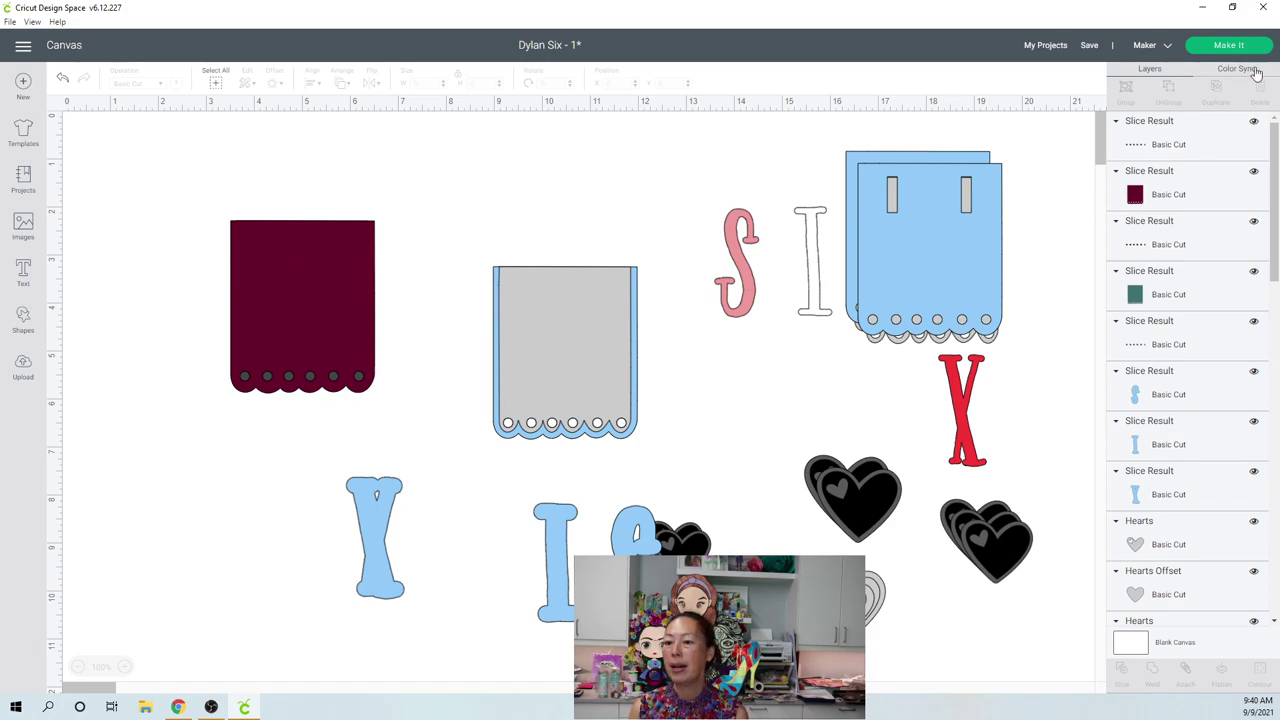
Step: Delete the three leftover circle cut-out Slice Result layers
{"action": "left_click", "coordinate": [1184, 140]}
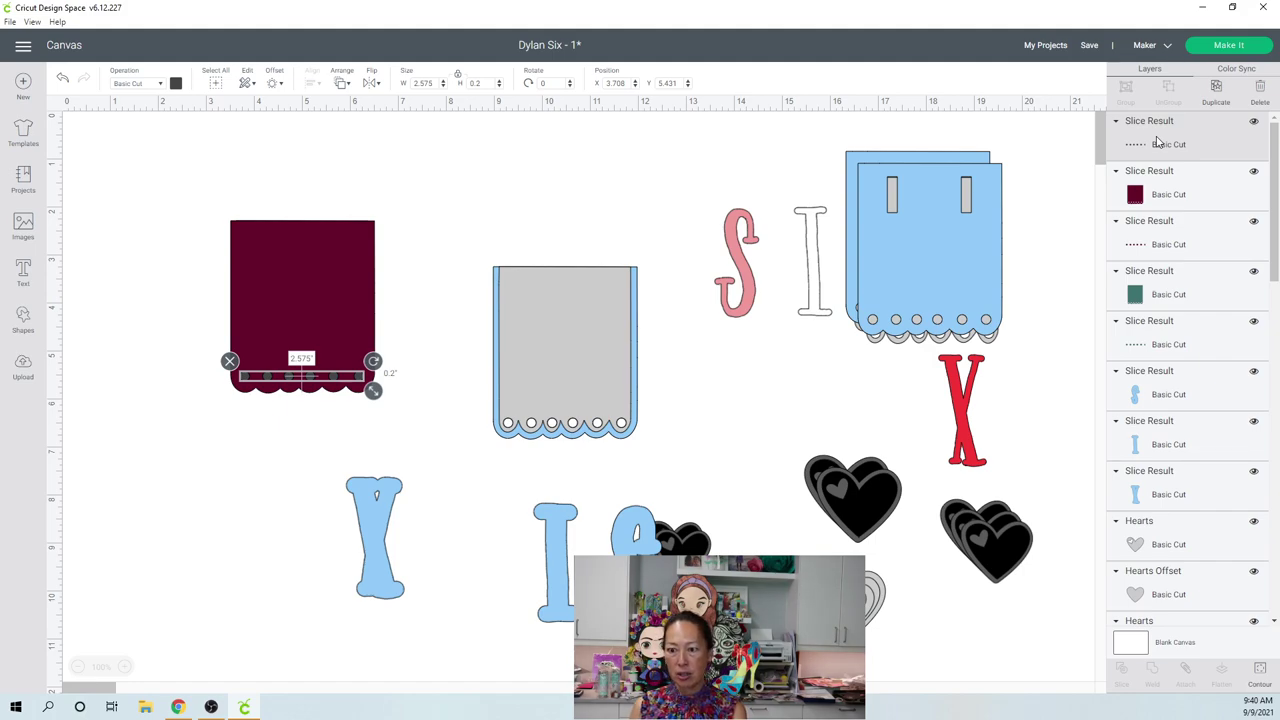
{"action": "key", "text": "Delete"}
{"action": "left_click", "coordinate": [1155, 194]}
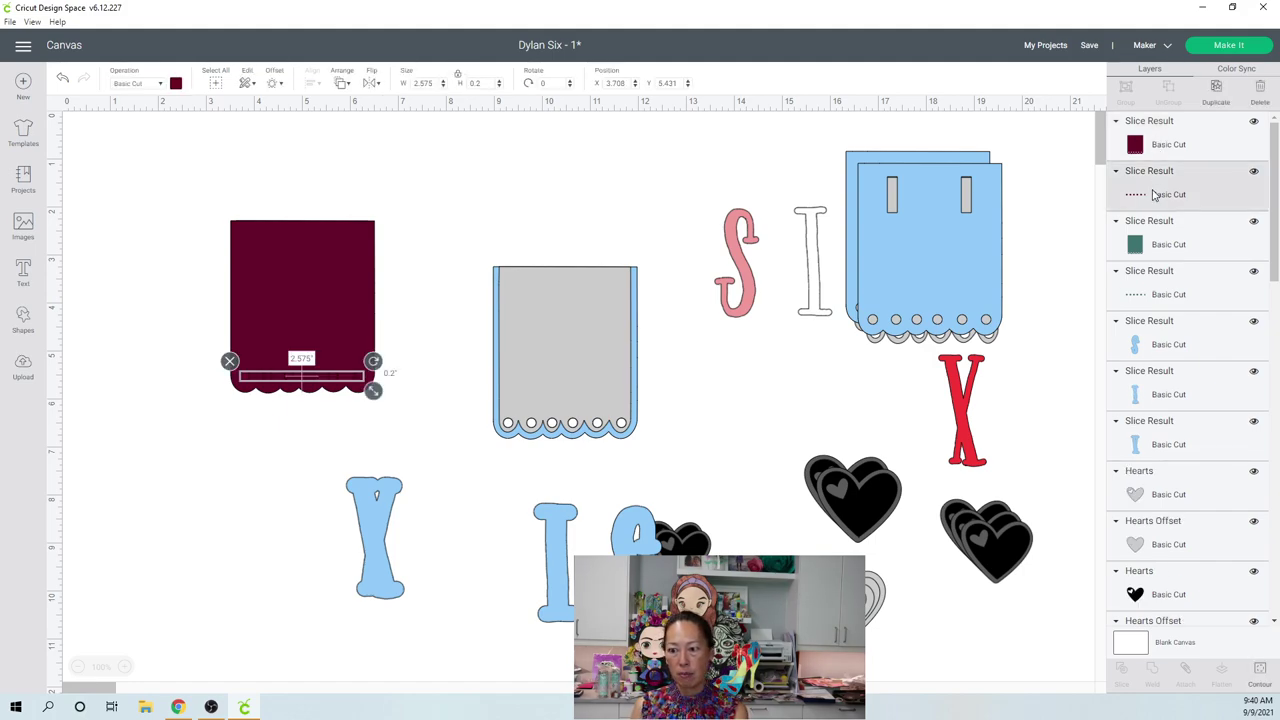
{"action": "key", "text": "Delete"}
{"action": "left_click", "coordinate": [1157, 250]}
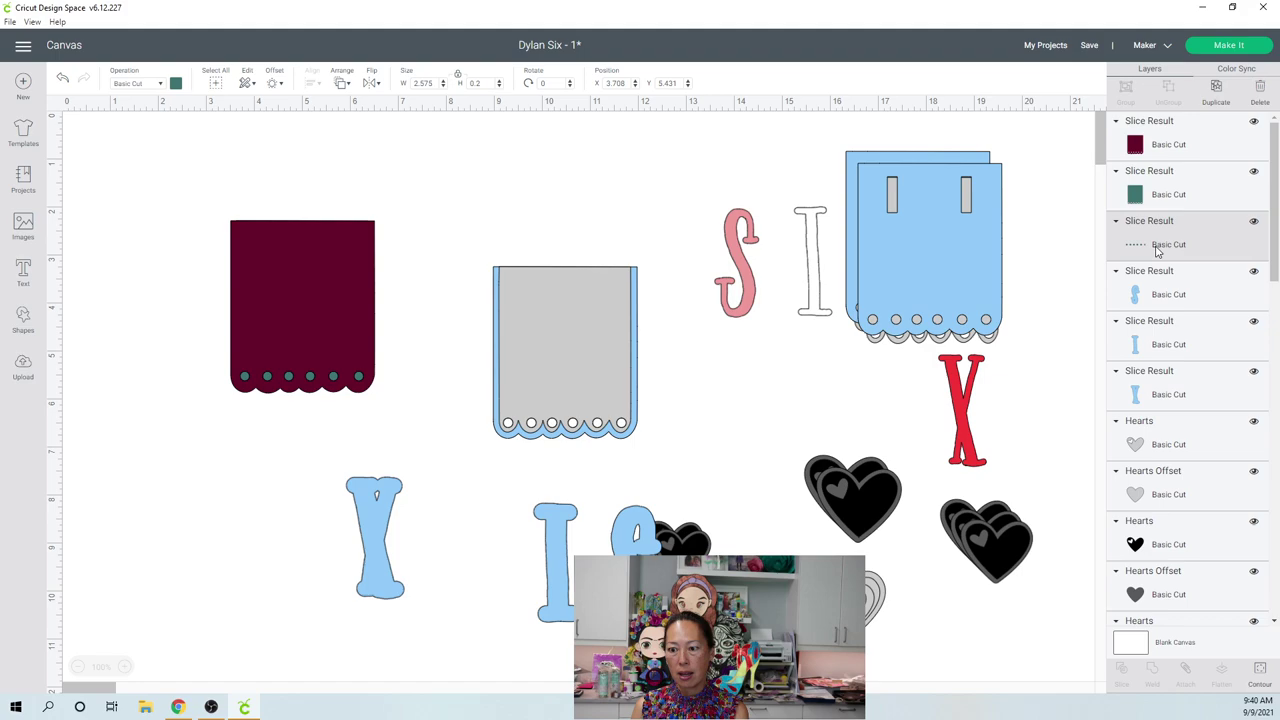
{"action": "key", "text": "Delete"}
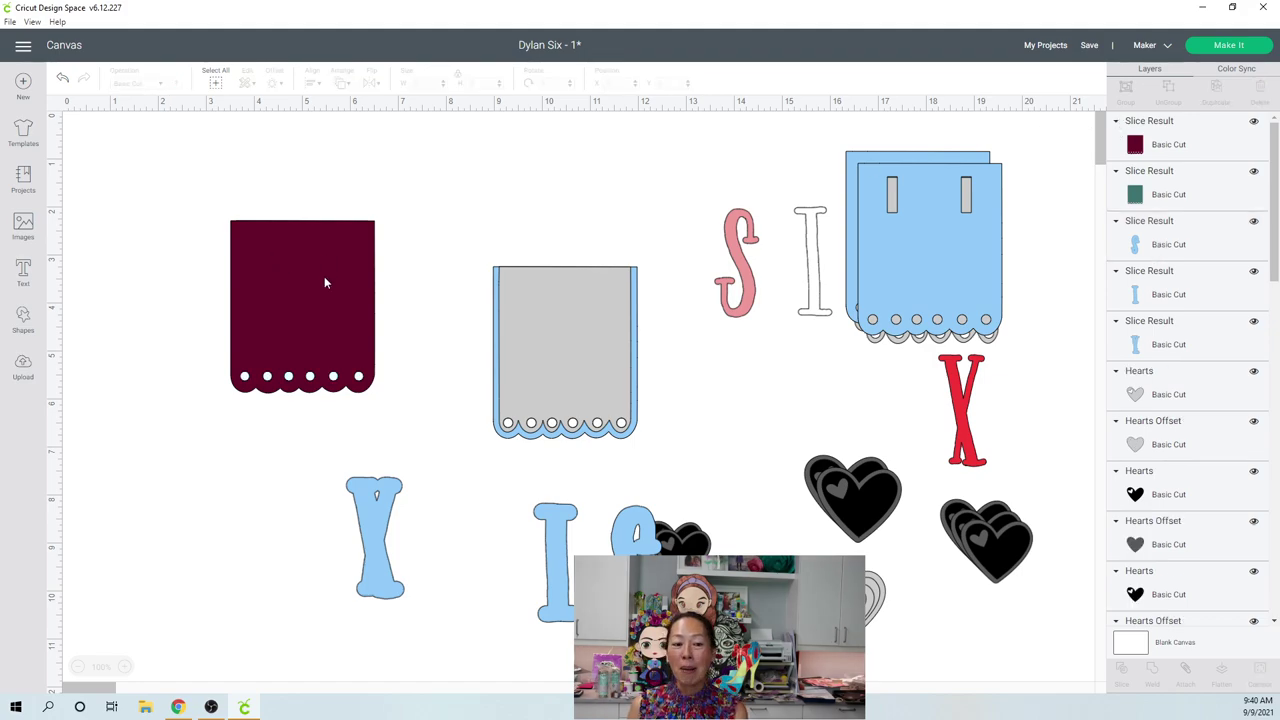
Step: Send the maroon banner to the back, behind the teal layer
{"action": "left_click", "coordinate": [1181, 144]}
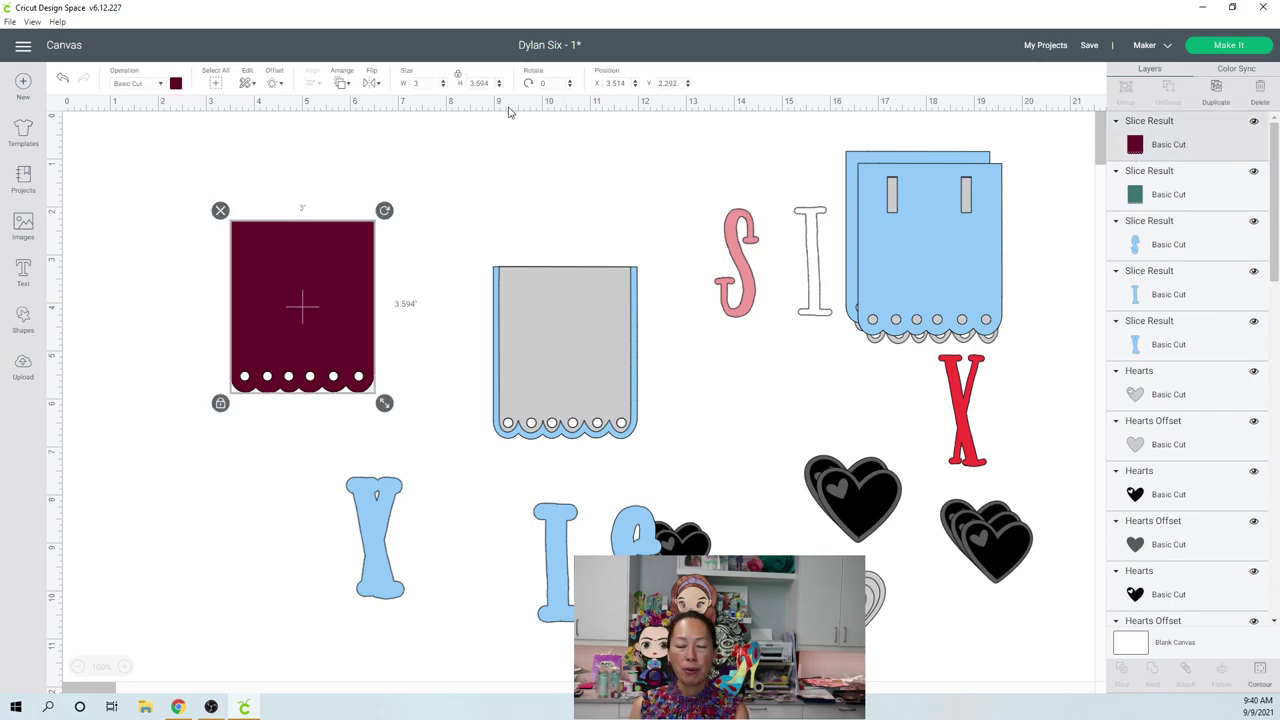
{"action": "left_click", "coordinate": [342, 84]}
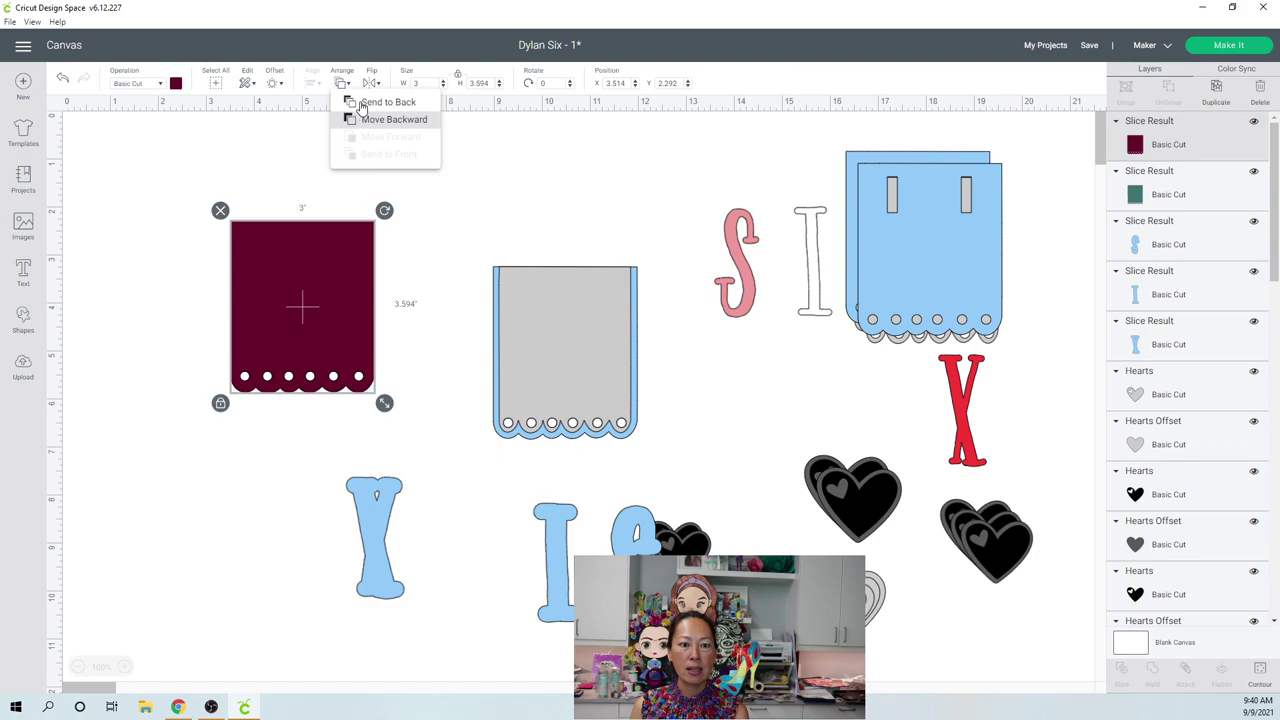
{"action": "left_click", "coordinate": [352, 102]}
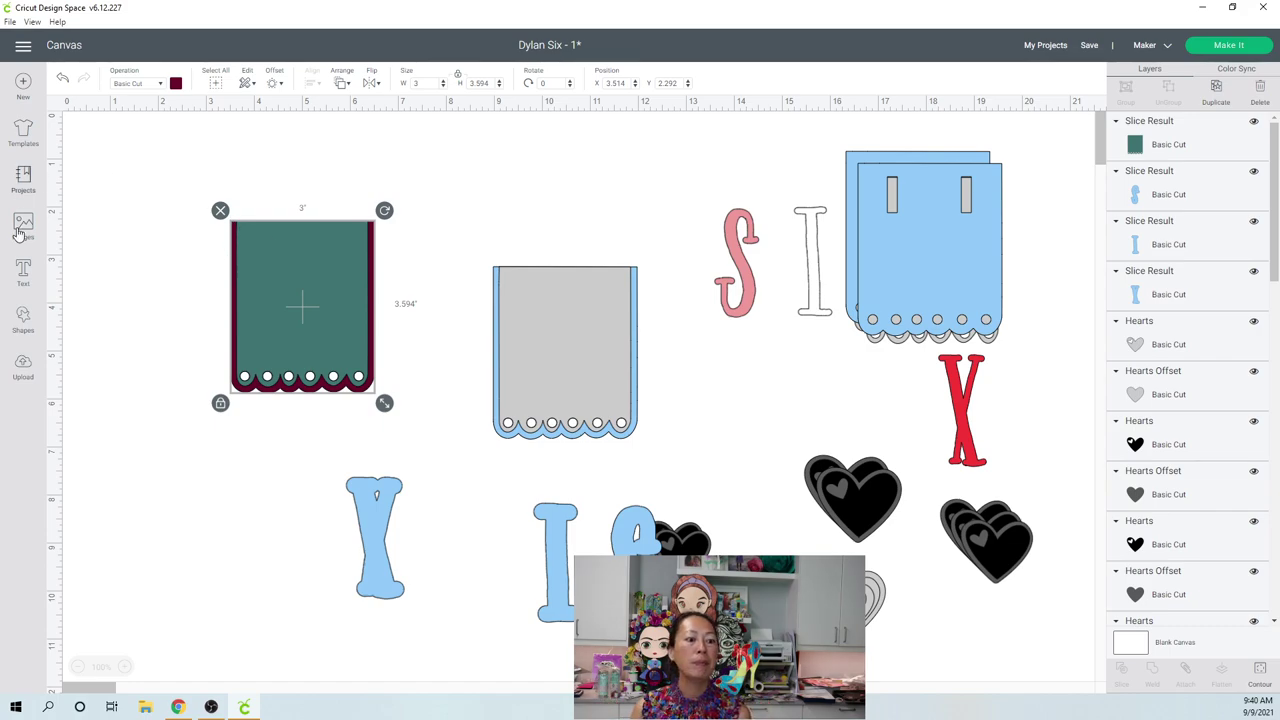
Step: Add an unlocked square resized to 0.181 × 0.764 in at the green piece's top-left corner
{"action": "left_click", "coordinate": [44, 316]}
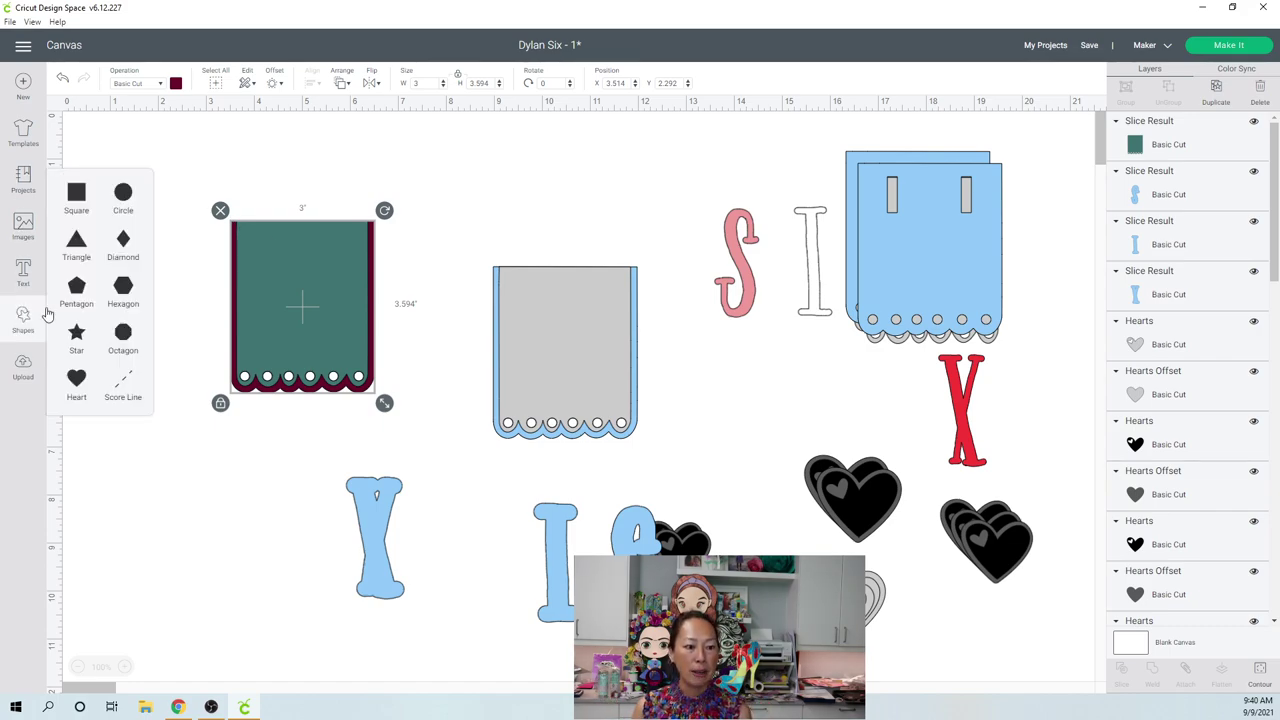
{"action": "left_click", "coordinate": [77, 198]}
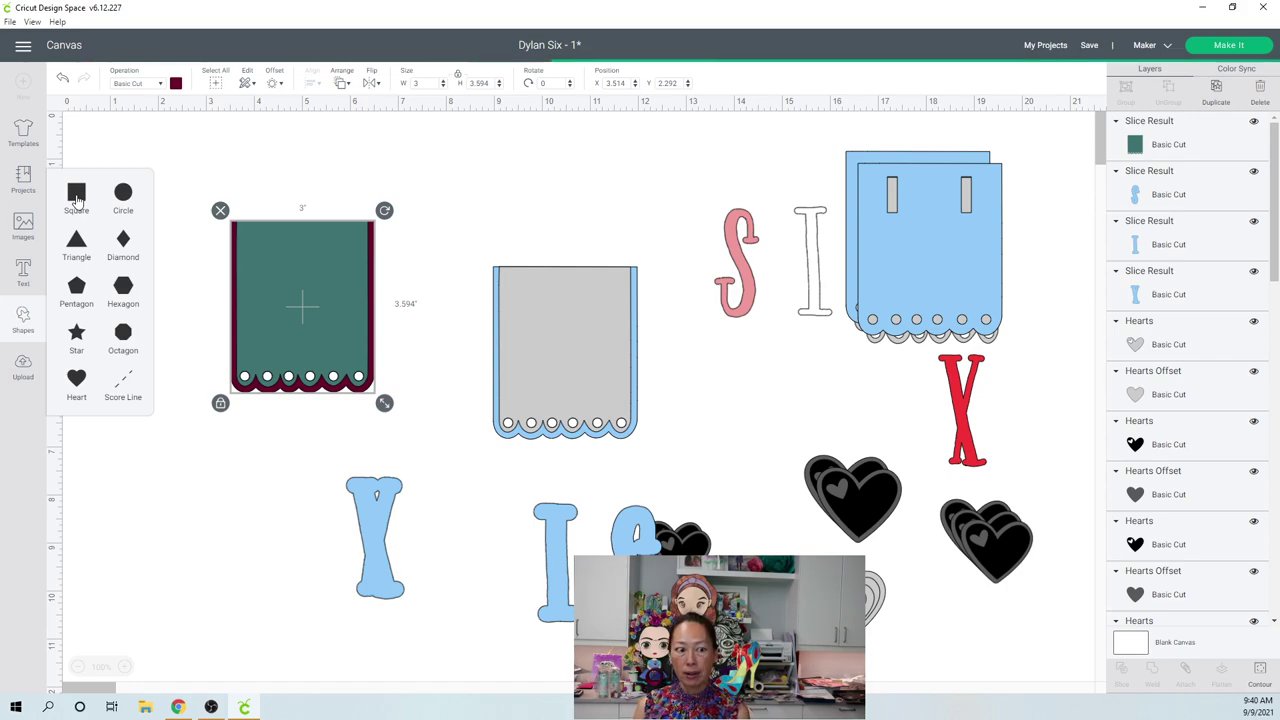
{"action": "left_click", "coordinate": [205, 247]}
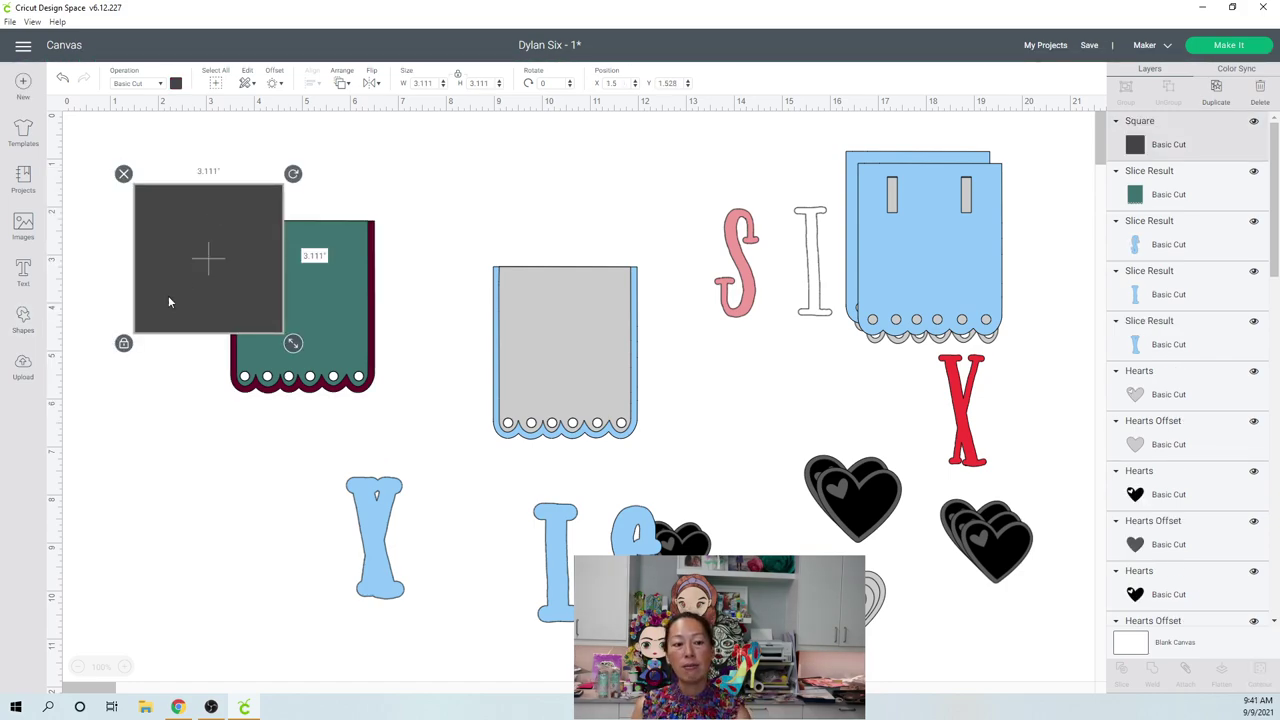
{"action": "left_click", "coordinate": [123, 345]}
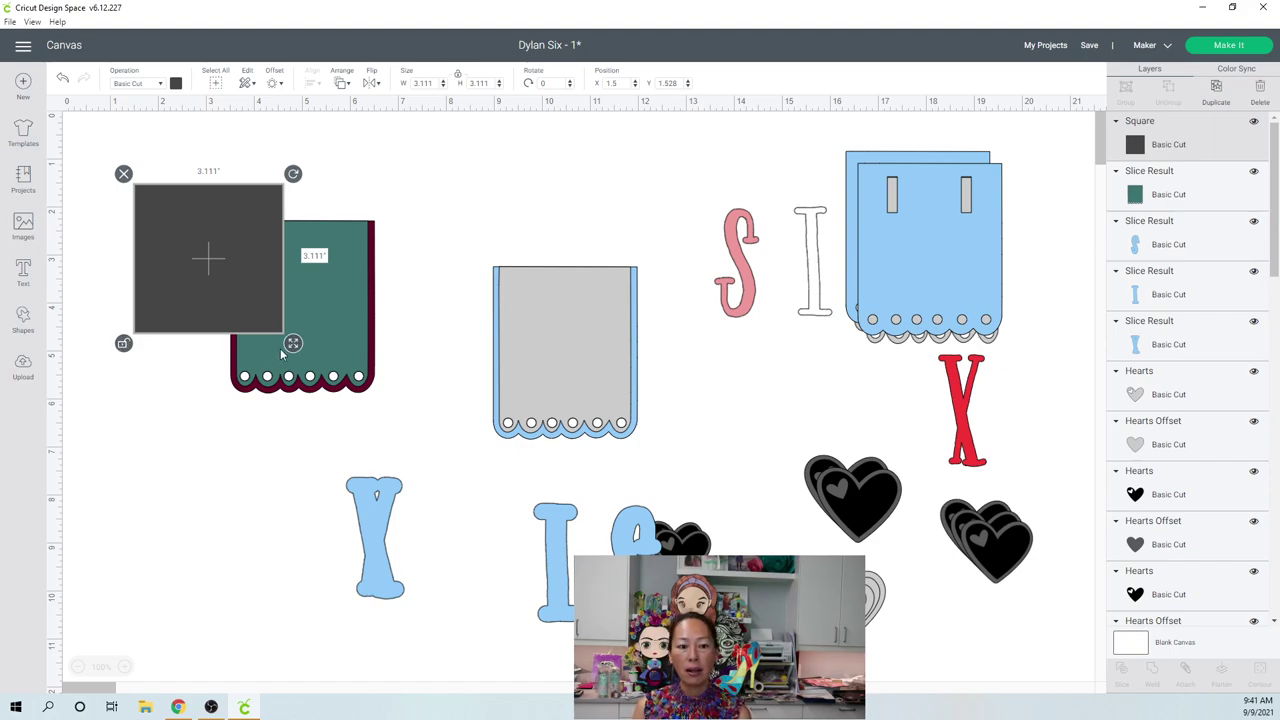
{"action": "left_click_drag", "start_coordinate": [293, 343], "coordinate": [245, 256]}
{"action": "left_click", "coordinate": [160, 302]}
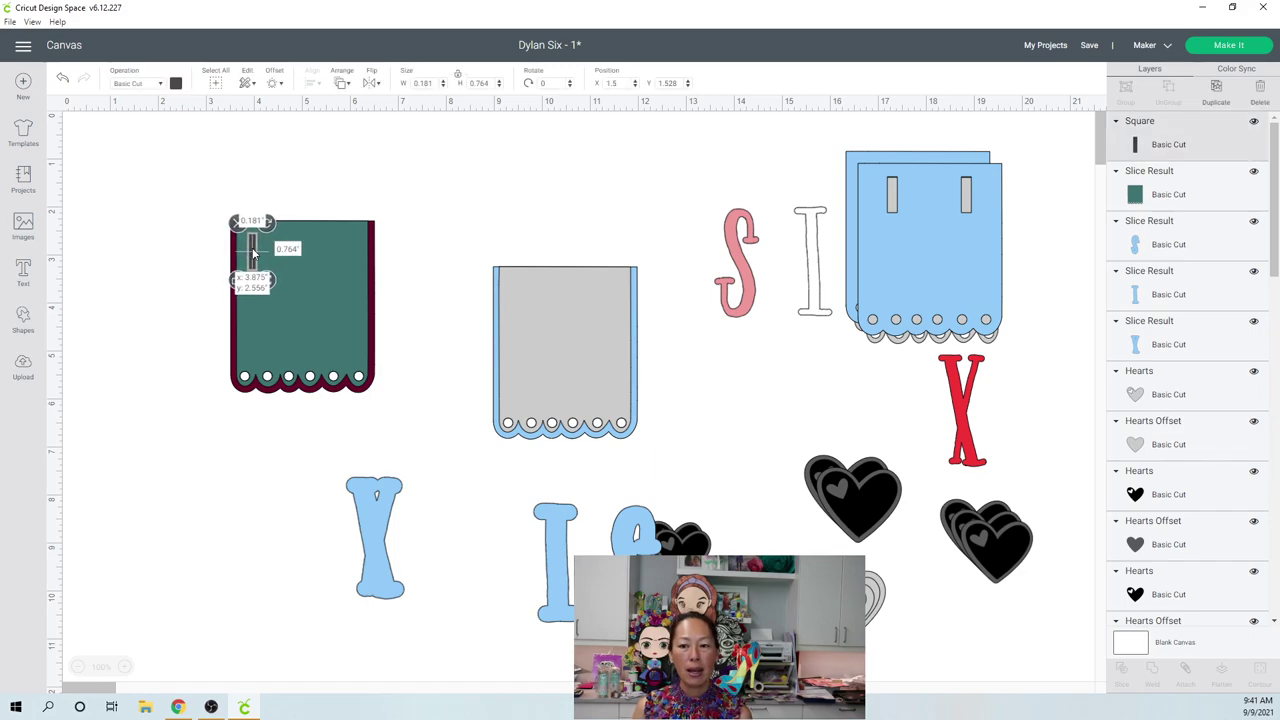
{"action": "left_click", "coordinate": [66, 338]}
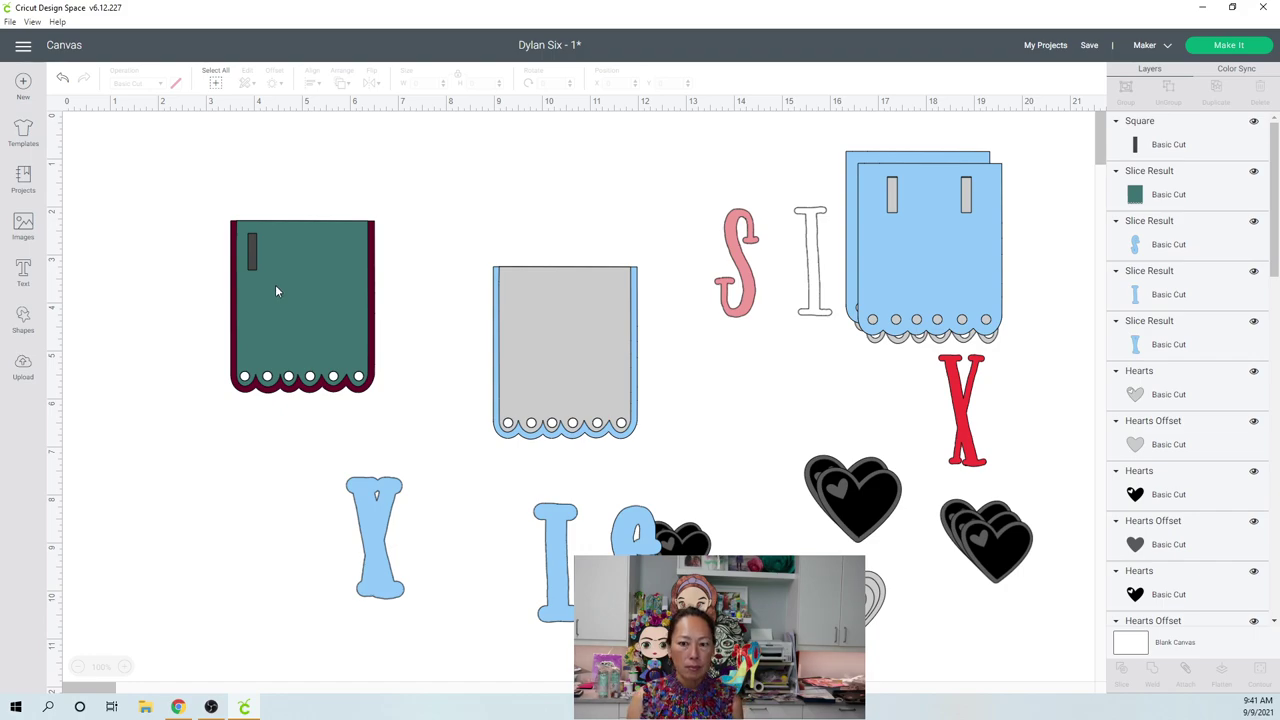
{"action": "left_click", "coordinate": [251, 257]}
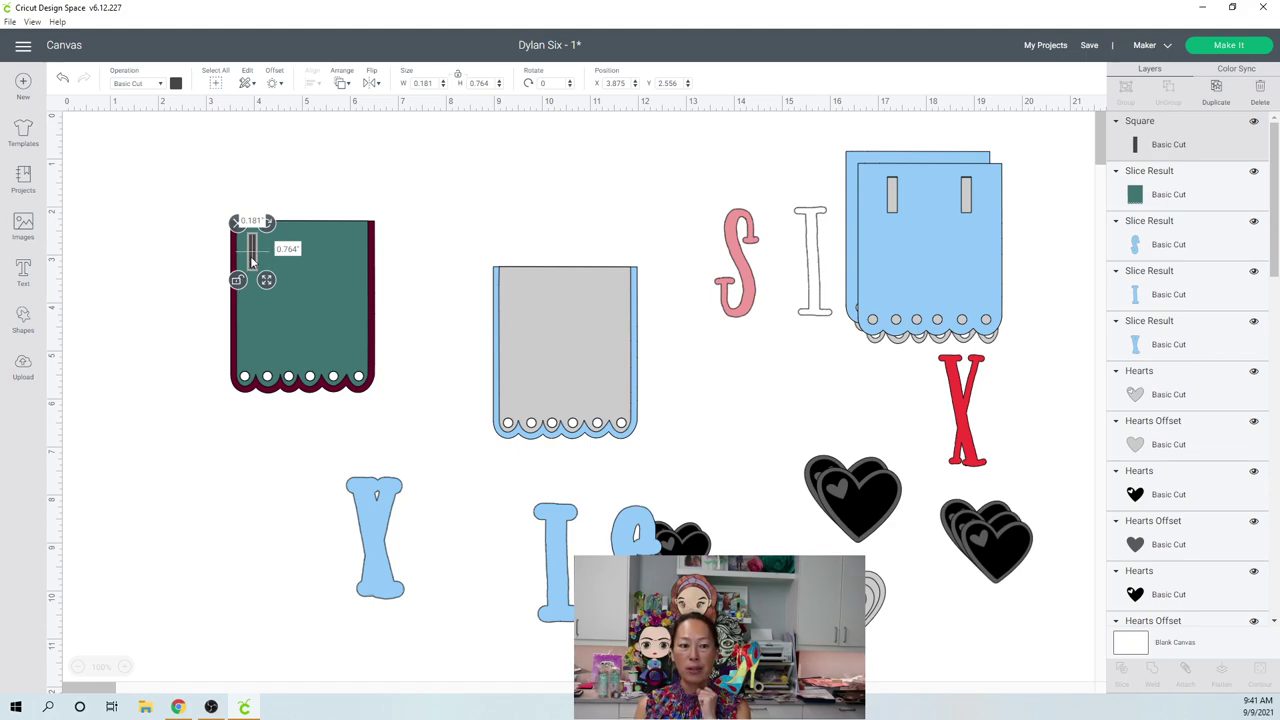
{"action": "left_click", "coordinate": [177, 291]}
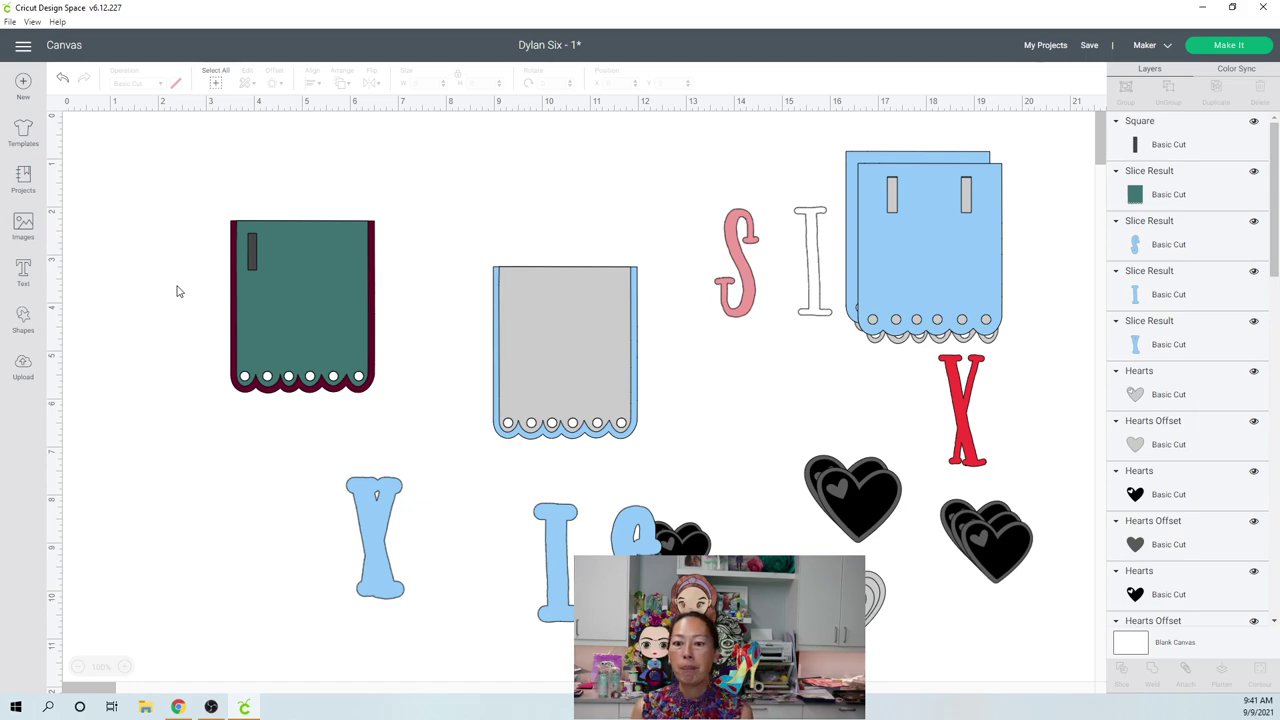
Step: Duplicate the slot bar and place the copy near the green piece's right edge
{"action": "left_click", "coordinate": [253, 253]}
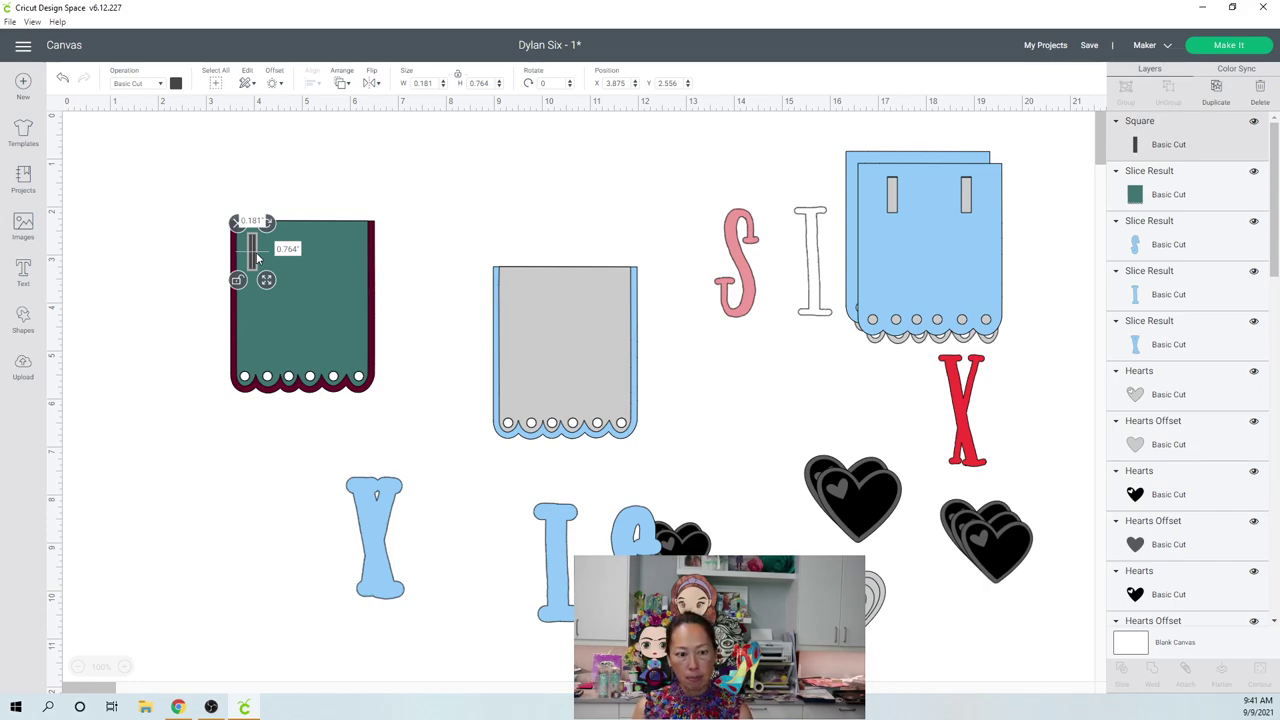
{"action": "key", "text": "ctrl+d"}
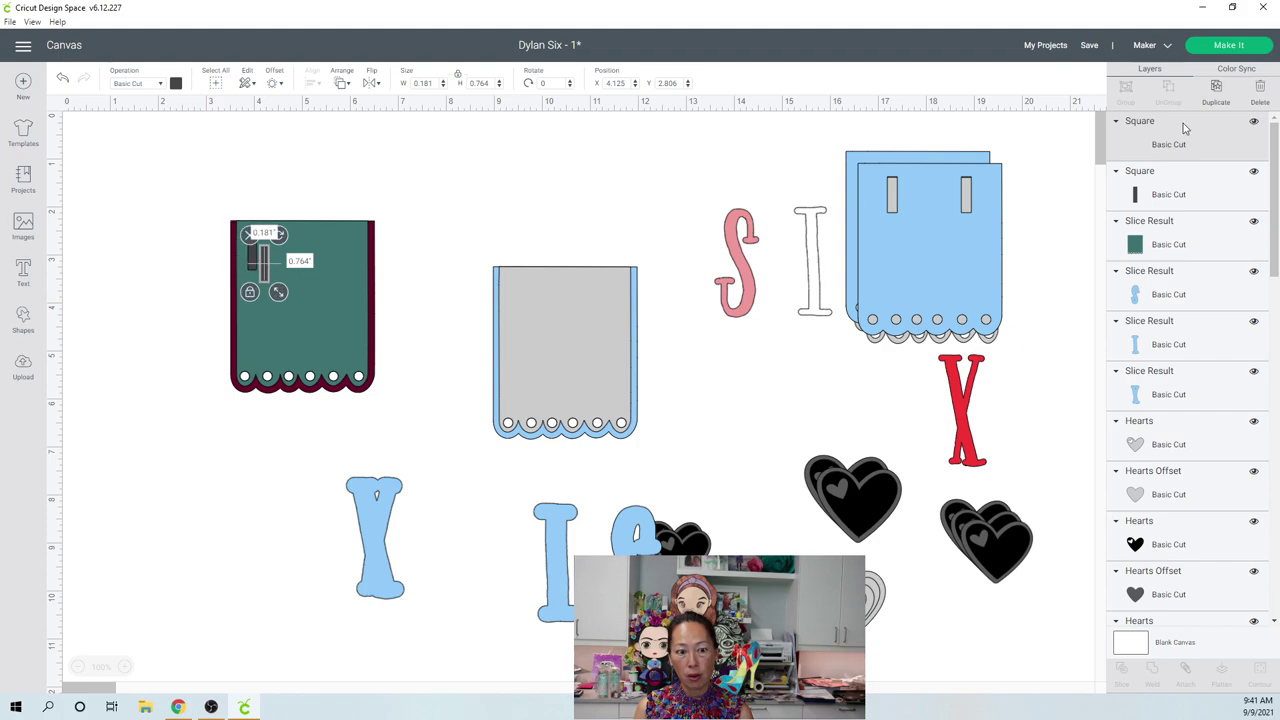
{"action": "left_click_drag", "start_coordinate": [276, 278], "coordinate": [354, 264]}
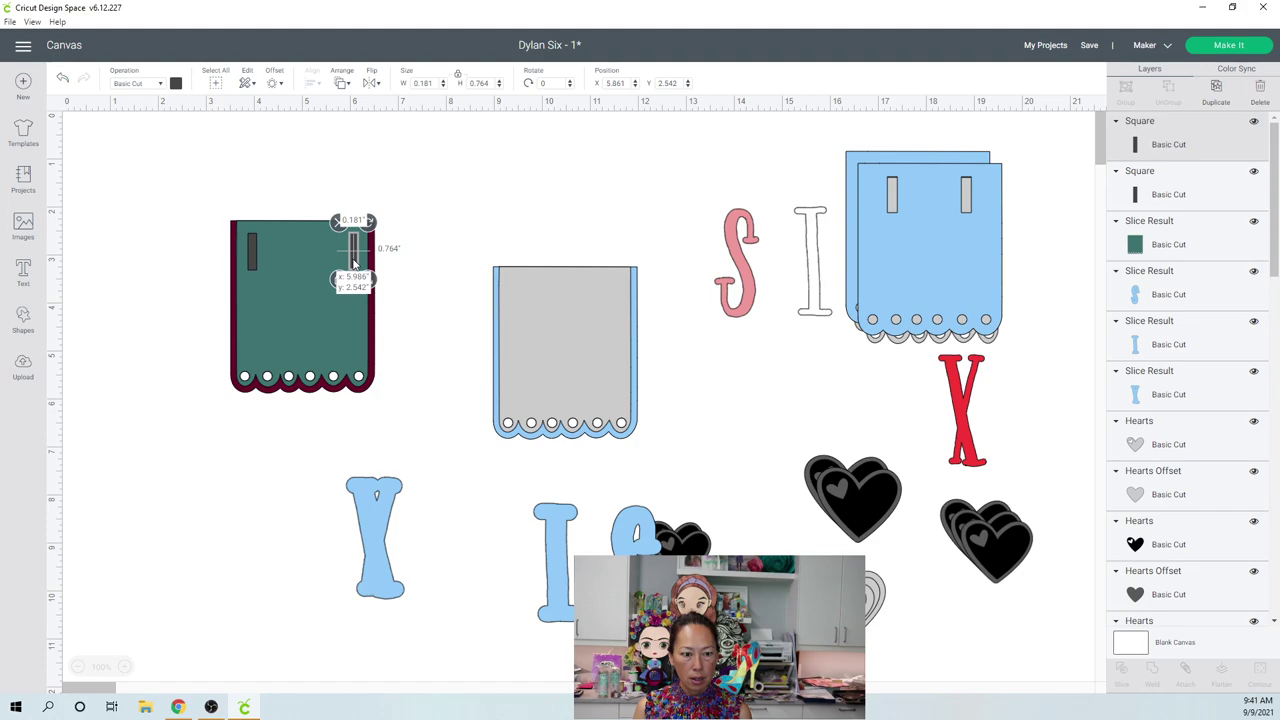
{"action": "left_click_drag", "start_coordinate": [354, 264], "coordinate": [354, 264]}
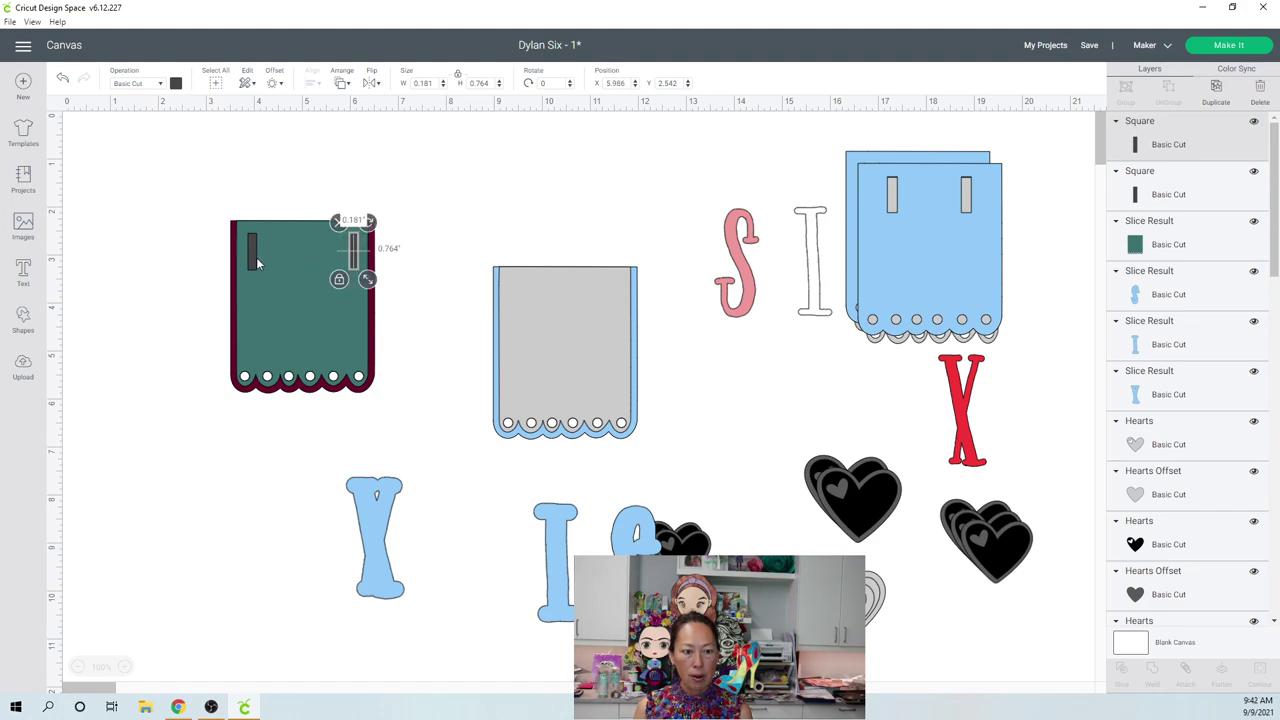
Step: Top-align both slot bars and weld them into one 2.292-in shape
{"action": "left_click", "coordinate": [256, 263], "text": "shift"}
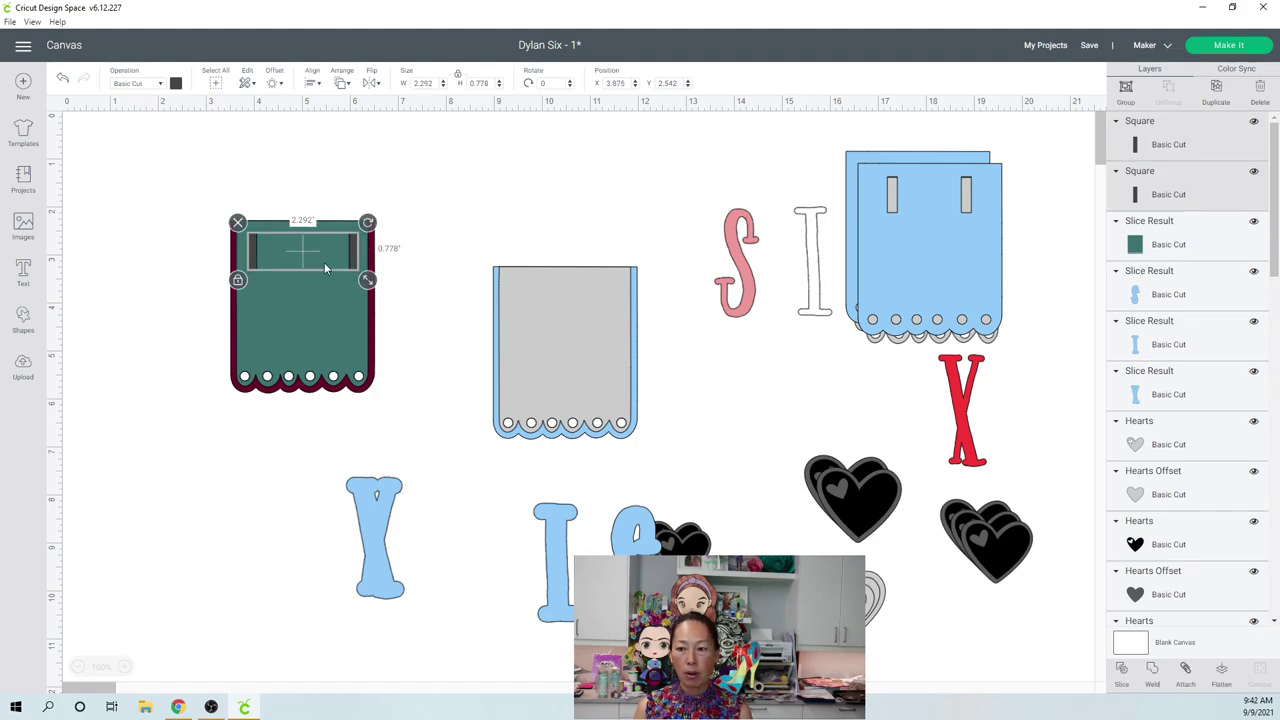
{"action": "left_click", "coordinate": [312, 86]}
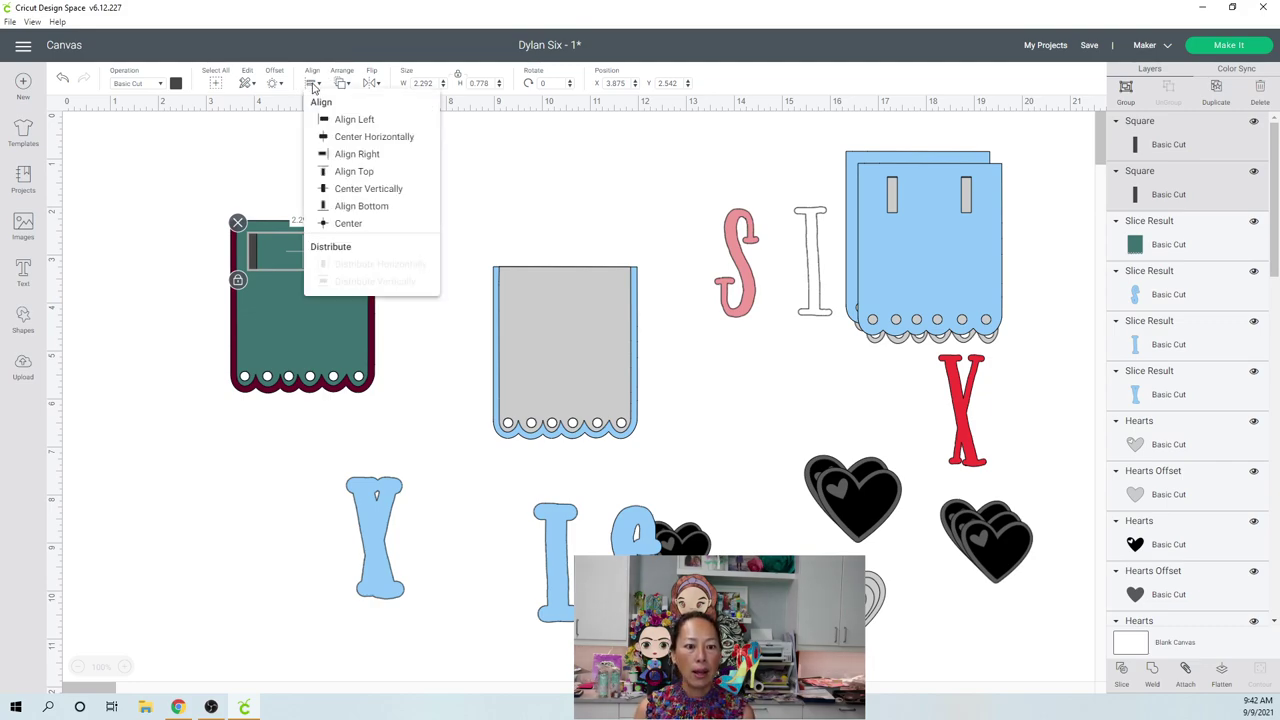
{"action": "left_click", "coordinate": [334, 176]}
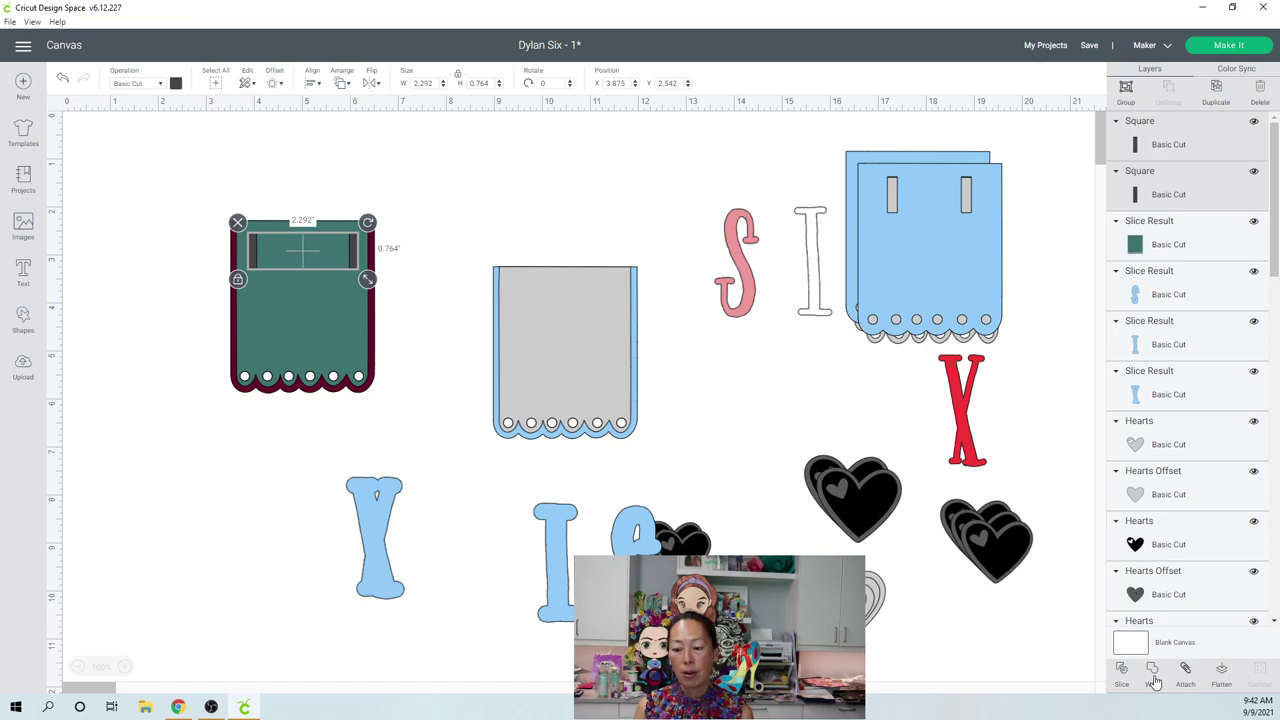
{"action": "left_click", "coordinate": [421, 363]}
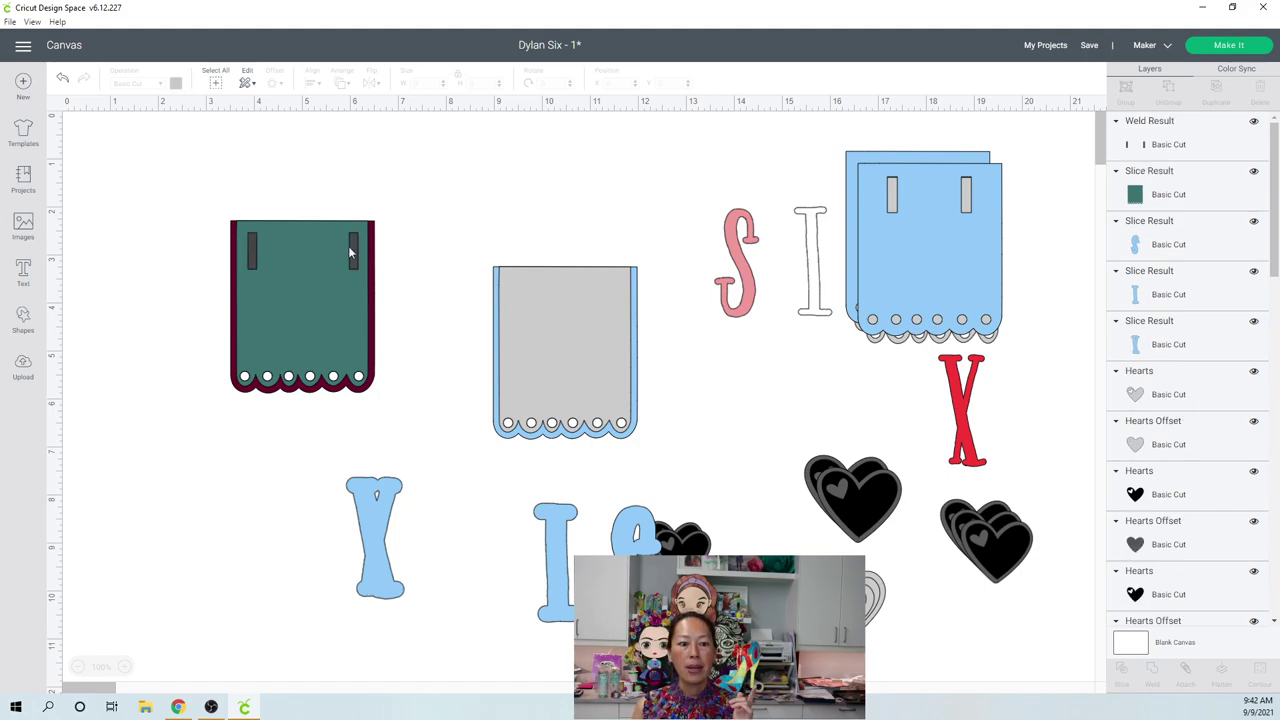
{"action": "left_click", "coordinate": [354, 247]}
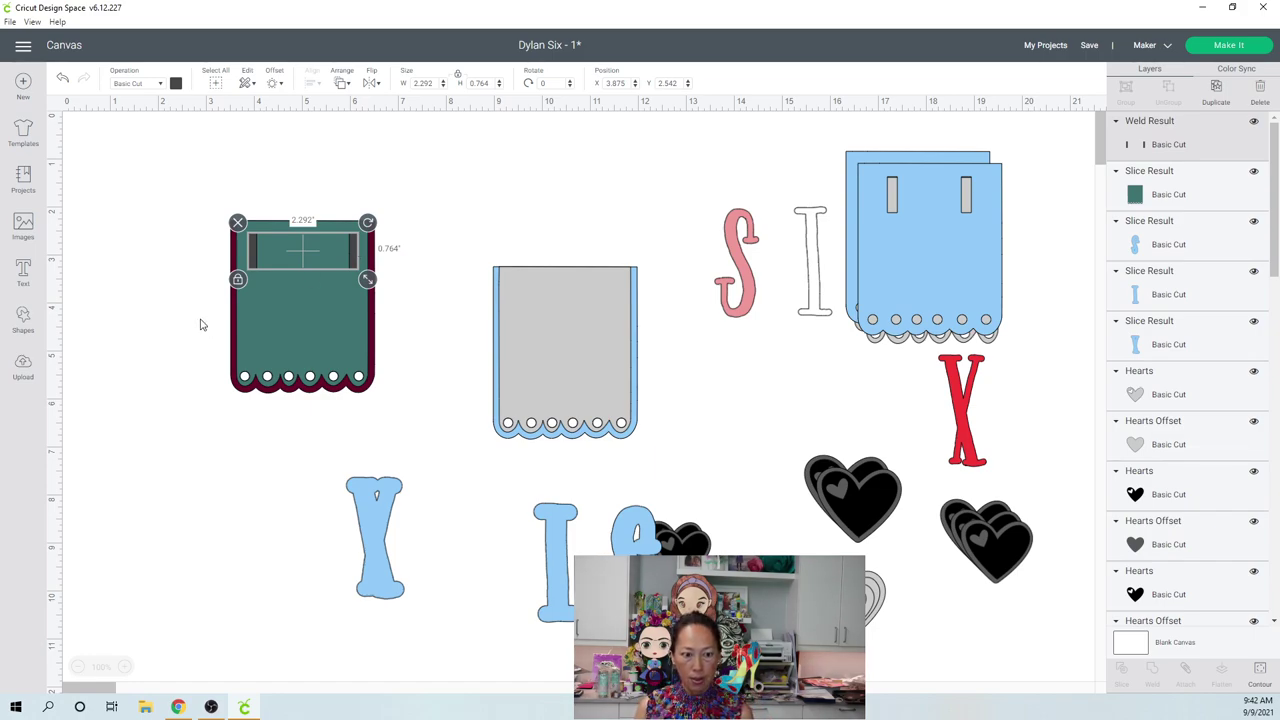
Step: Centre the welded slots vertically on the green piece with Align
{"action": "left_click_drag", "start_coordinate": [200, 324], "coordinate": [346, 400]}
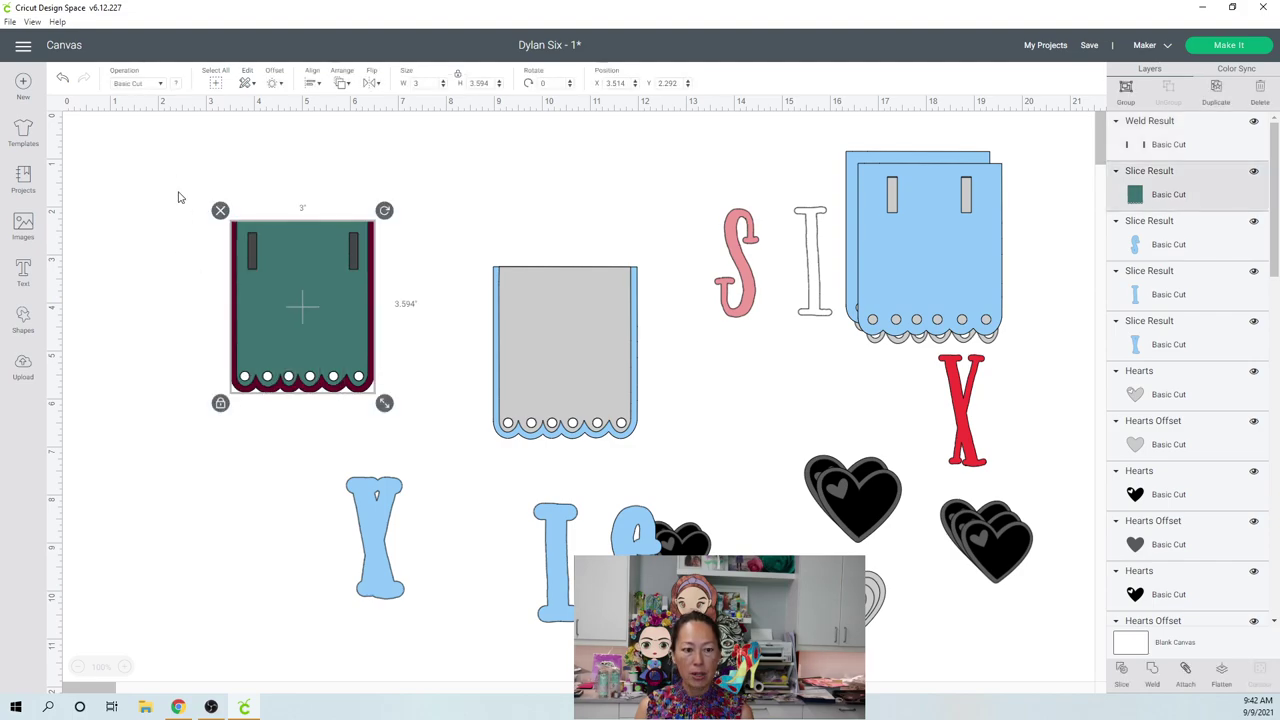
{"action": "left_click_drag", "start_coordinate": [178, 197], "coordinate": [394, 363]}
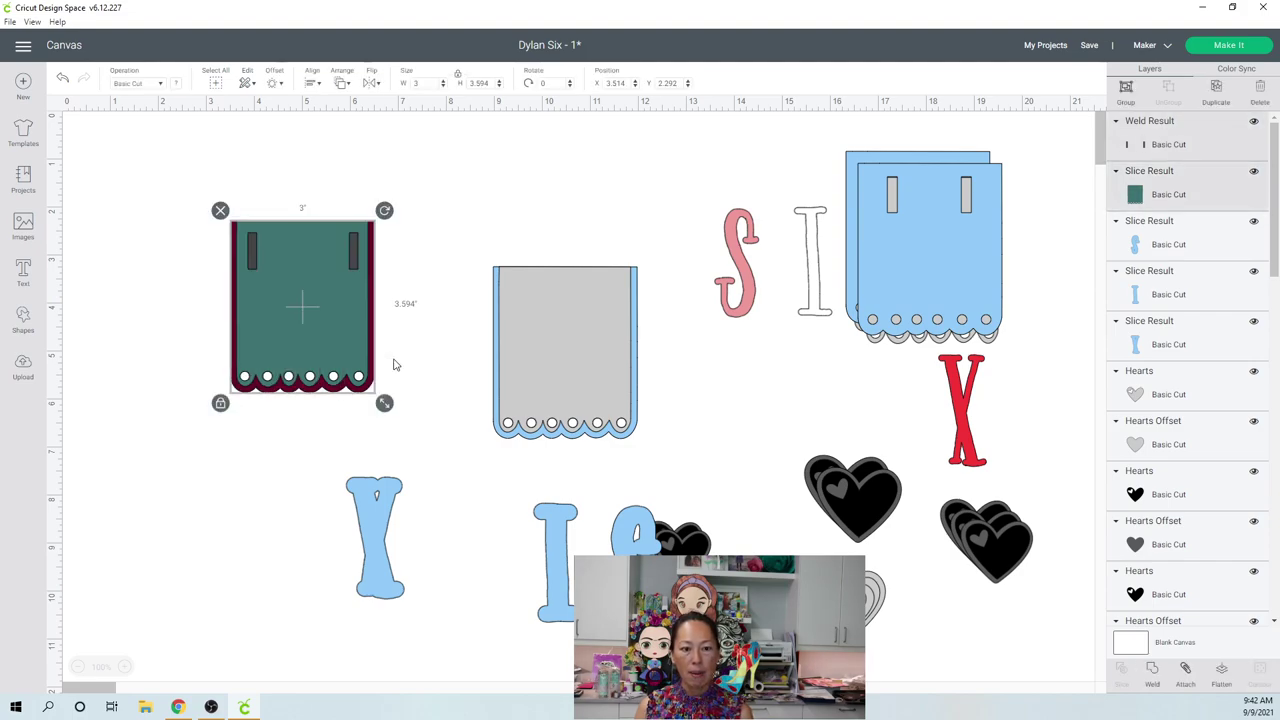
{"action": "left_click", "coordinate": [314, 86]}
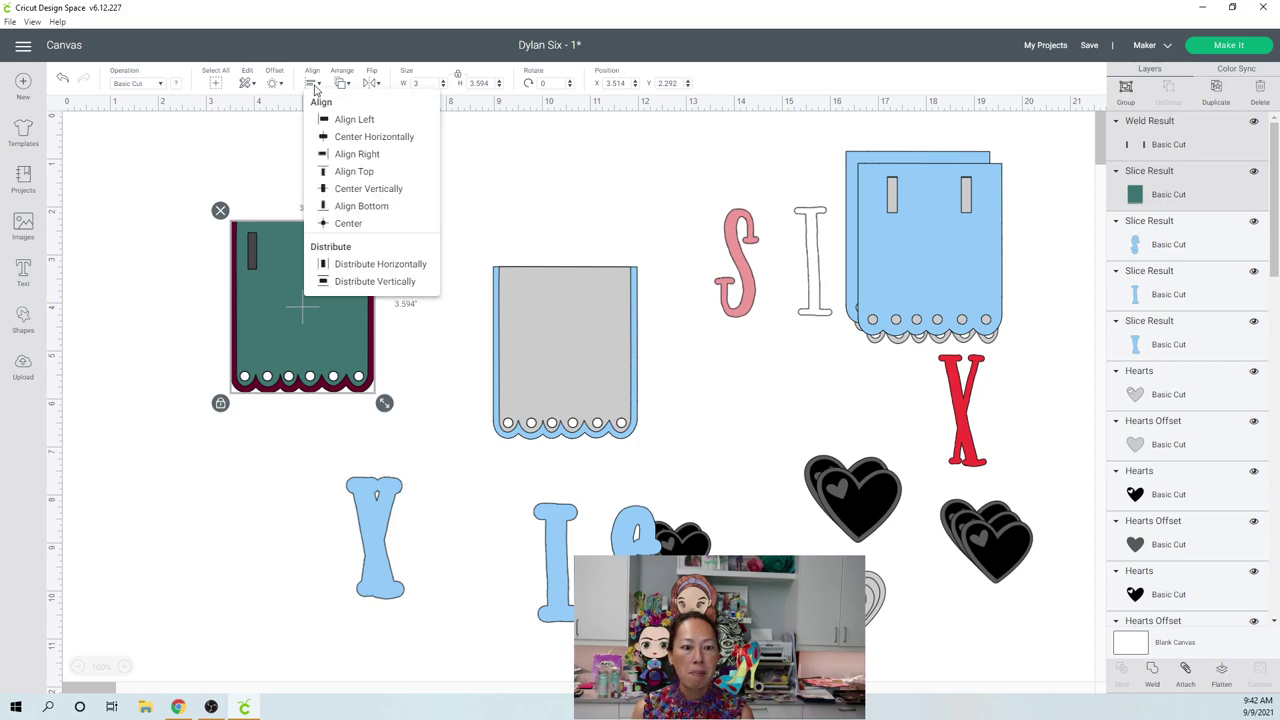
{"action": "left_click", "coordinate": [334, 196]}
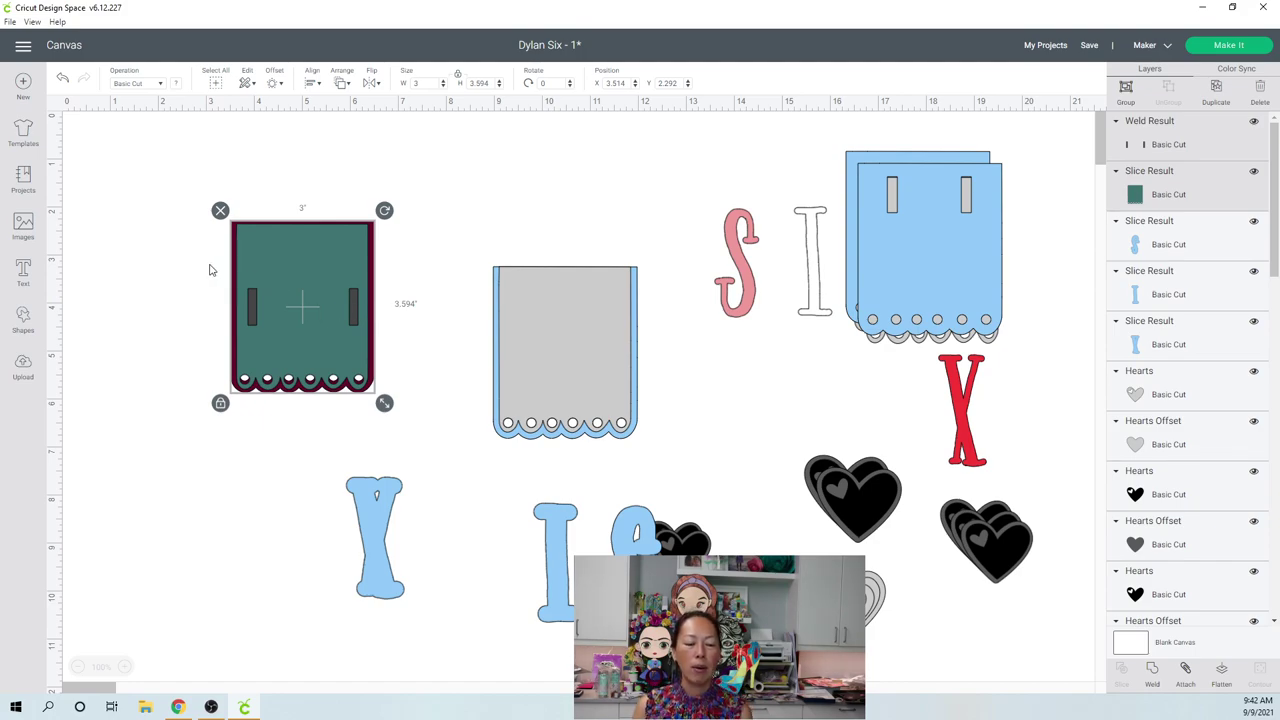
Step: Centre the welded slots horizontally on the green piece with Align
{"action": "left_click", "coordinate": [155, 228]}
{"action": "left_click_drag", "start_coordinate": [152, 218], "coordinate": [434, 432]}
{"action": "left_click", "coordinate": [310, 88]}
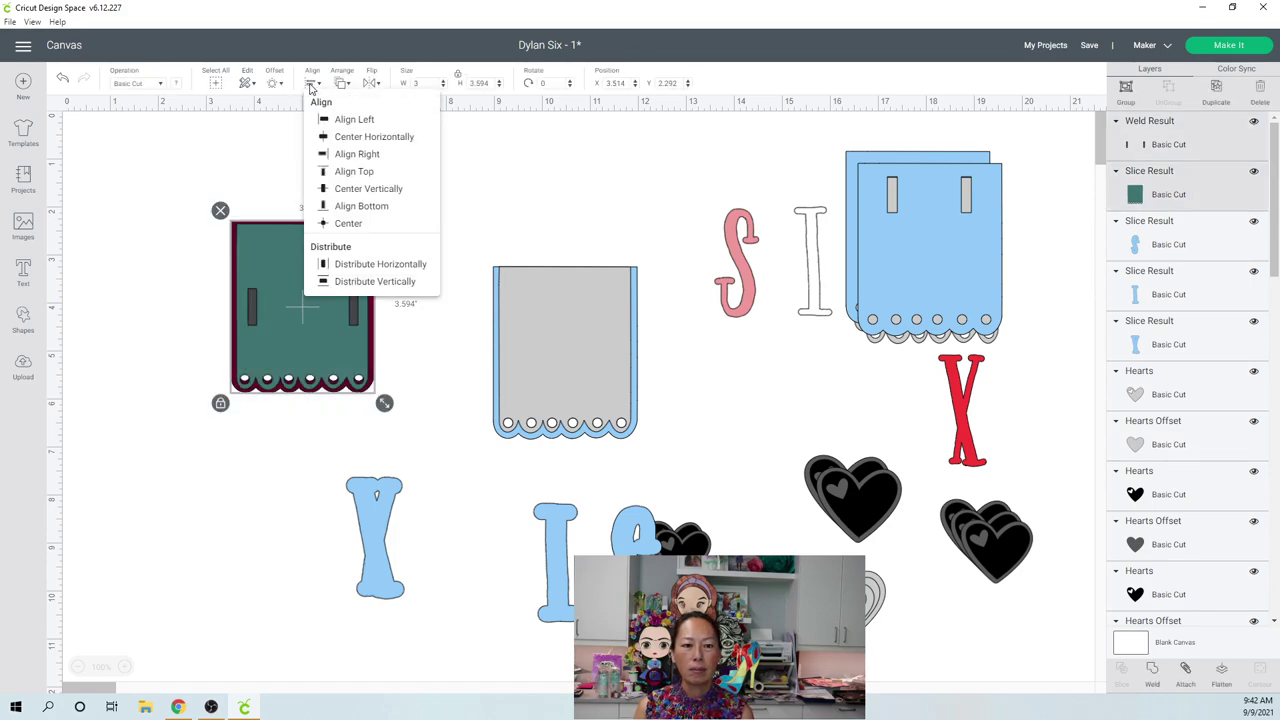
{"action": "left_click", "coordinate": [323, 137]}
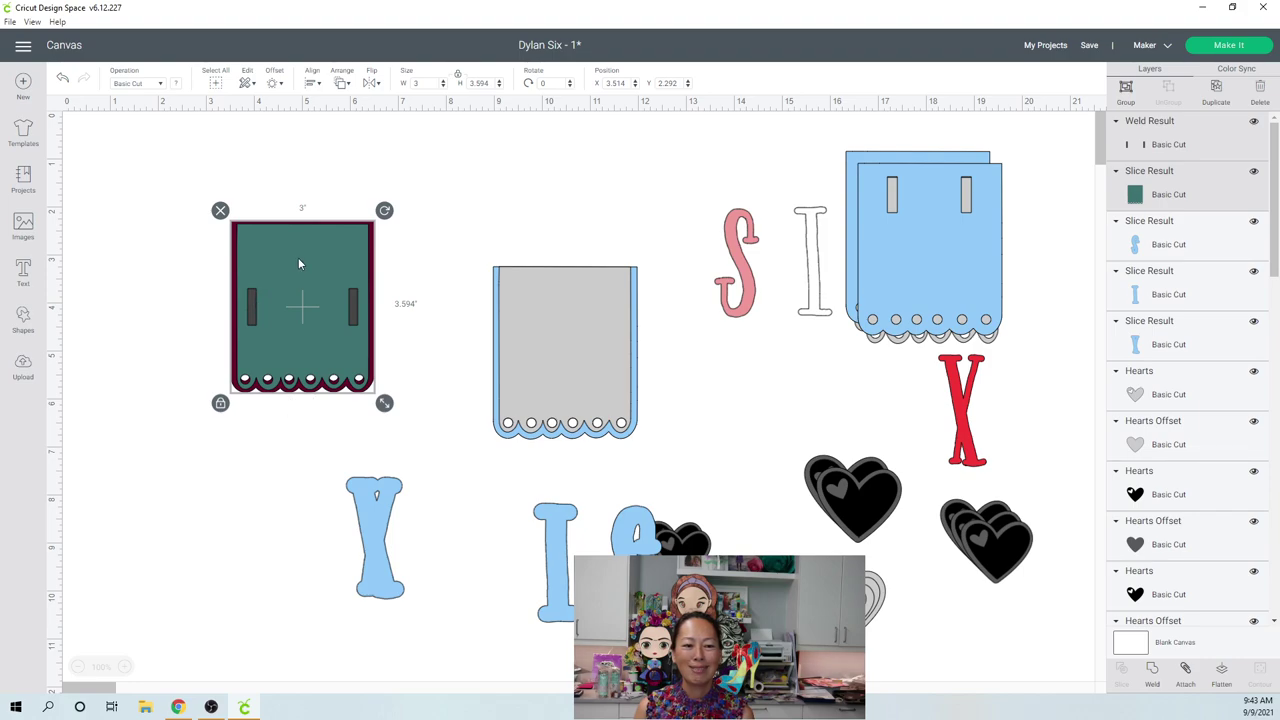
{"action": "left_click", "coordinate": [1158, 132]}
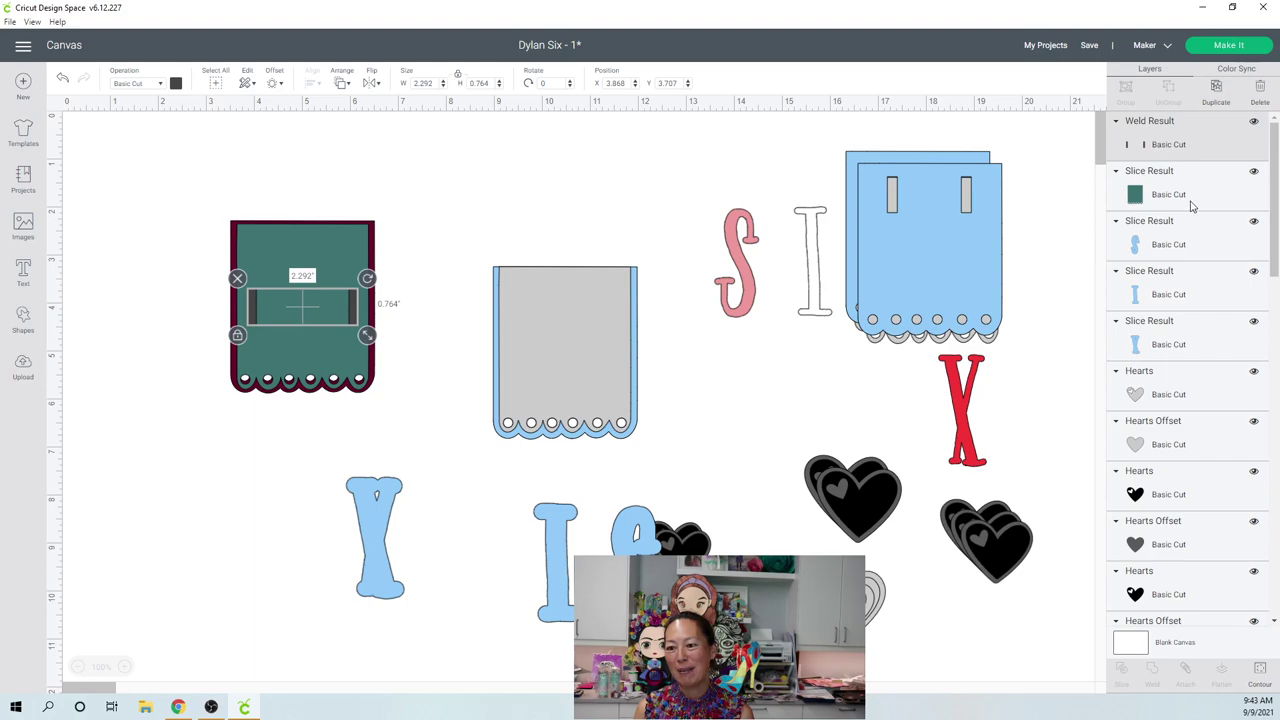
{"action": "scroll", "coordinate": [1190, 205], "scroll_direction": "down", "scroll_amount": 5}
{"action": "scroll", "coordinate": [1190, 205], "scroll_direction": "down", "scroll_amount": 10}
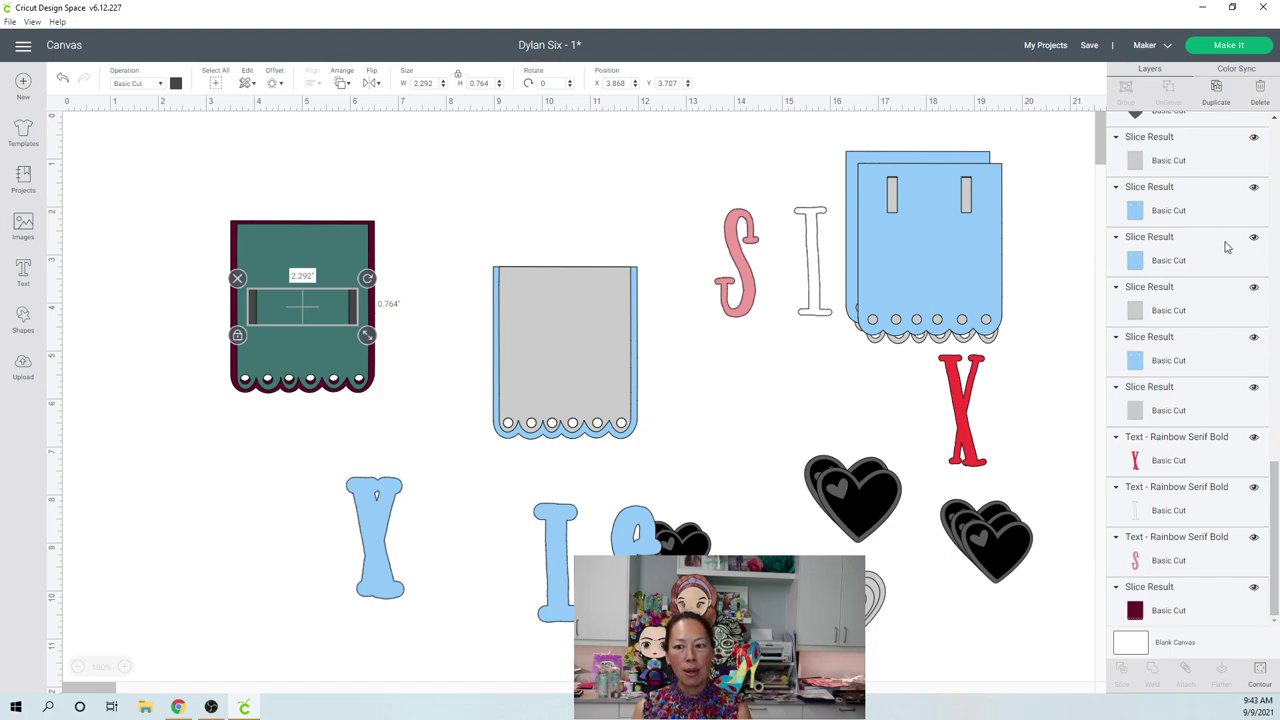
{"action": "scroll", "coordinate": [1220, 240], "scroll_direction": "up", "scroll_amount": 15}
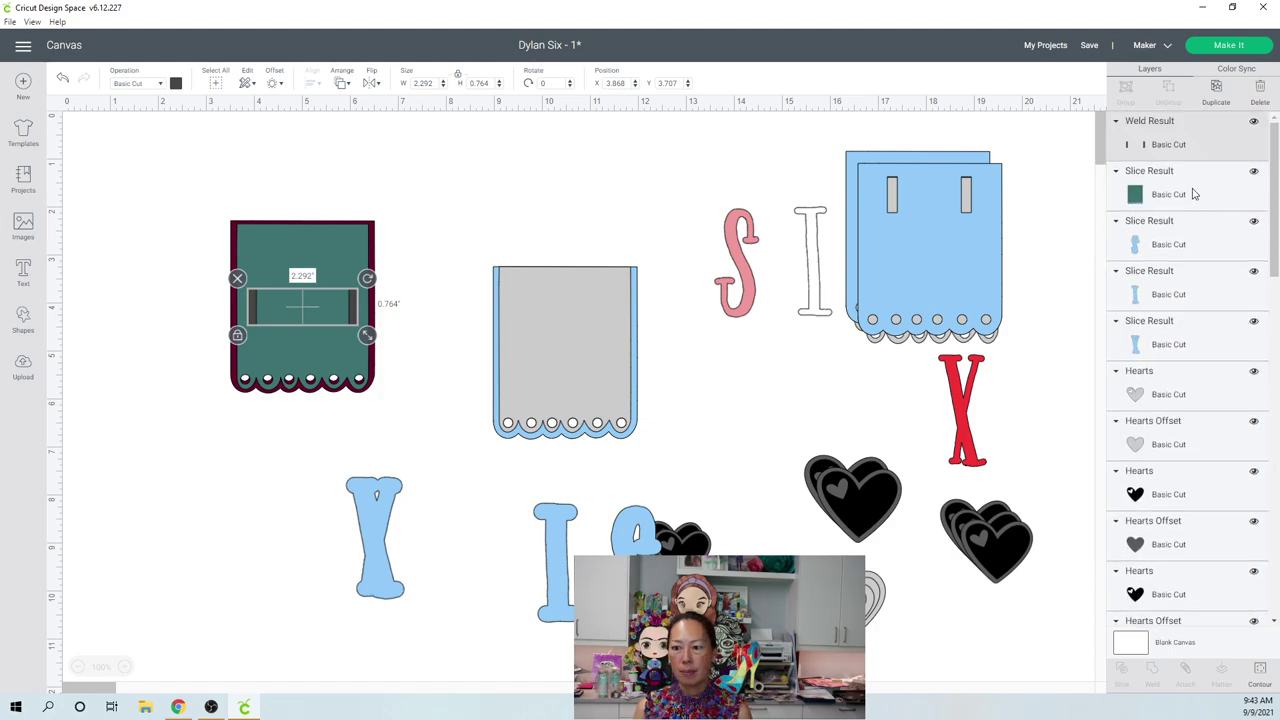
{"action": "left_click", "coordinate": [1193, 194]}
{"action": "left_click", "coordinate": [1179, 145], "text": "shift"}
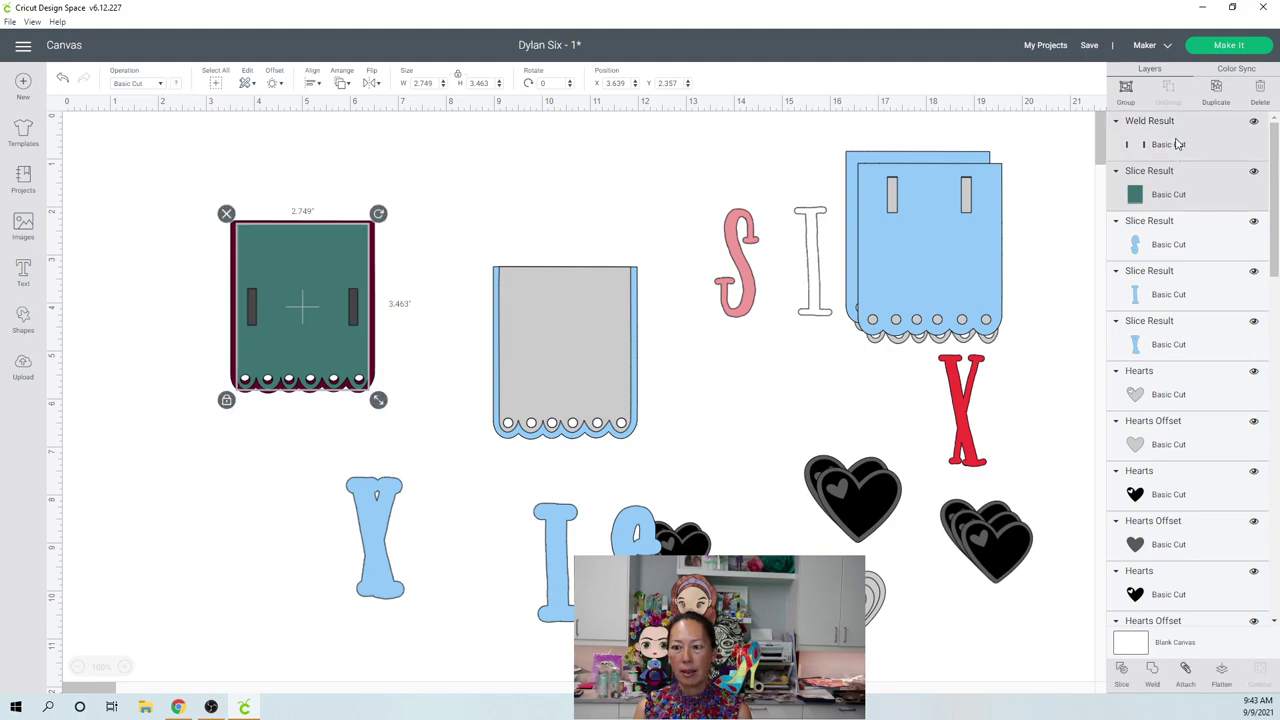
{"action": "left_click", "coordinate": [311, 90]}
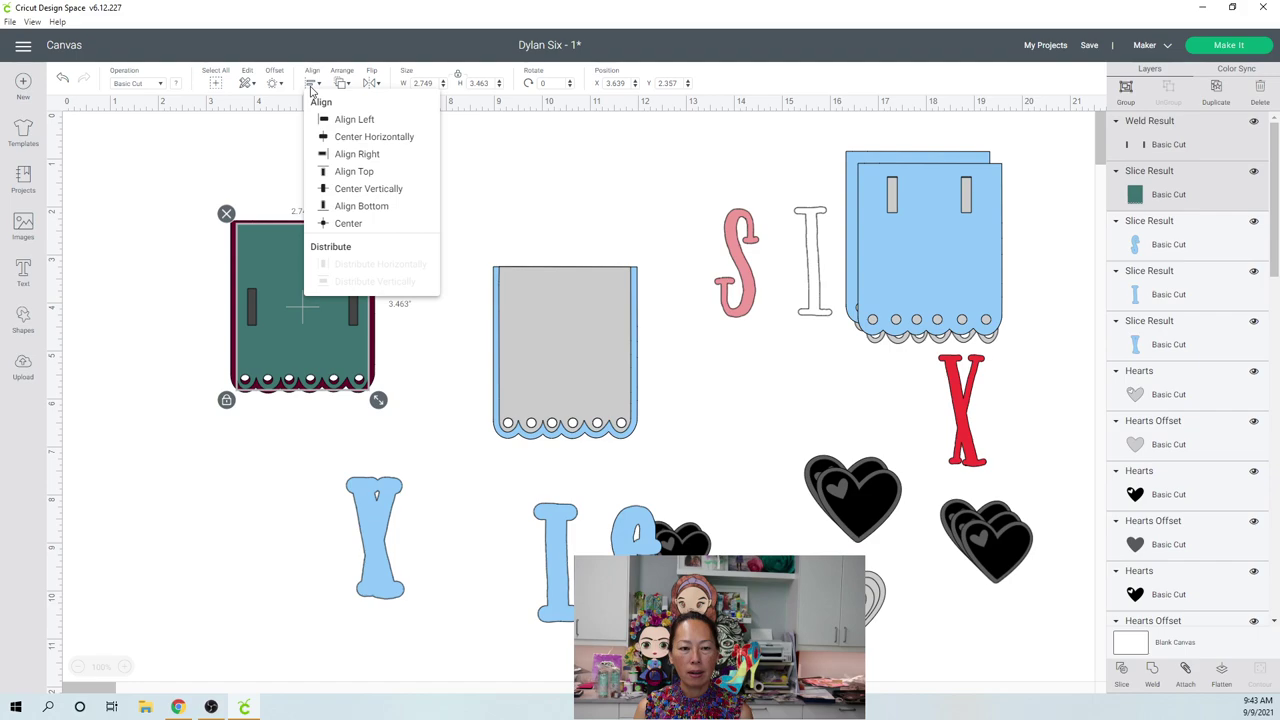
{"action": "left_click", "coordinate": [348, 225]}
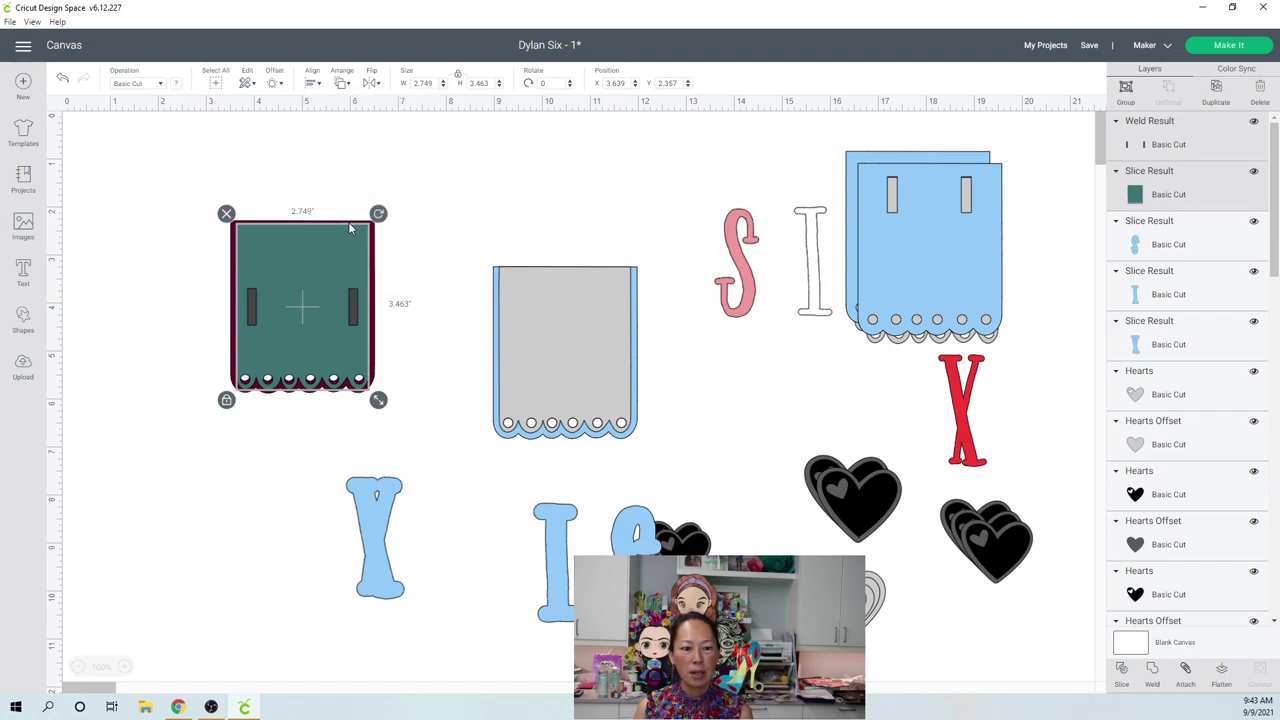
{"action": "left_click", "coordinate": [423, 266]}
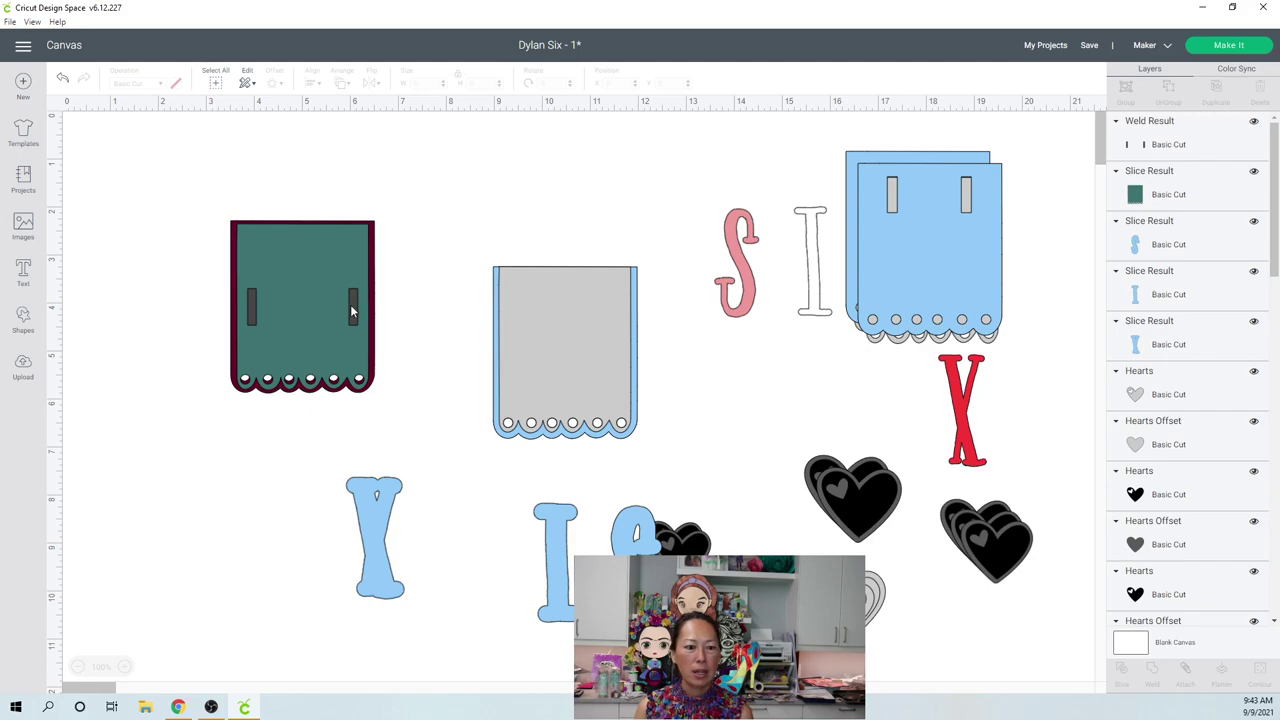
{"action": "left_click", "coordinate": [352, 306]}
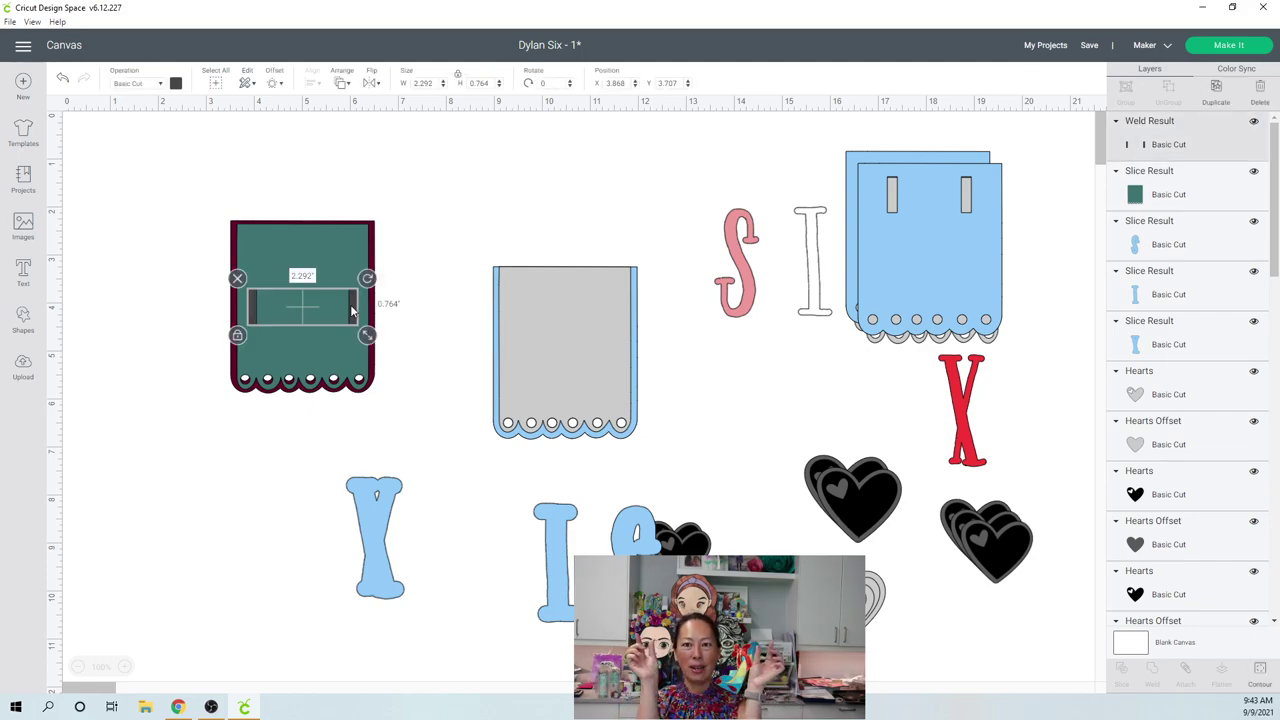
Step: Nudge the welded slot pair up slightly on the green piece
{"action": "key", "text": "Up"}
{"action": "key", "text": "Up"}
{"action": "key", "text": "Up"}
{"action": "key", "text": "Up"}
{"action": "key", "text": "Up"}
{"action": "key", "text": "Up"}
{"action": "key", "text": "Up"}
{"action": "key", "text": "Up"}
{"action": "key", "text": "Up"}
{"action": "key", "text": "Up"}
{"action": "key", "text": "Up"}
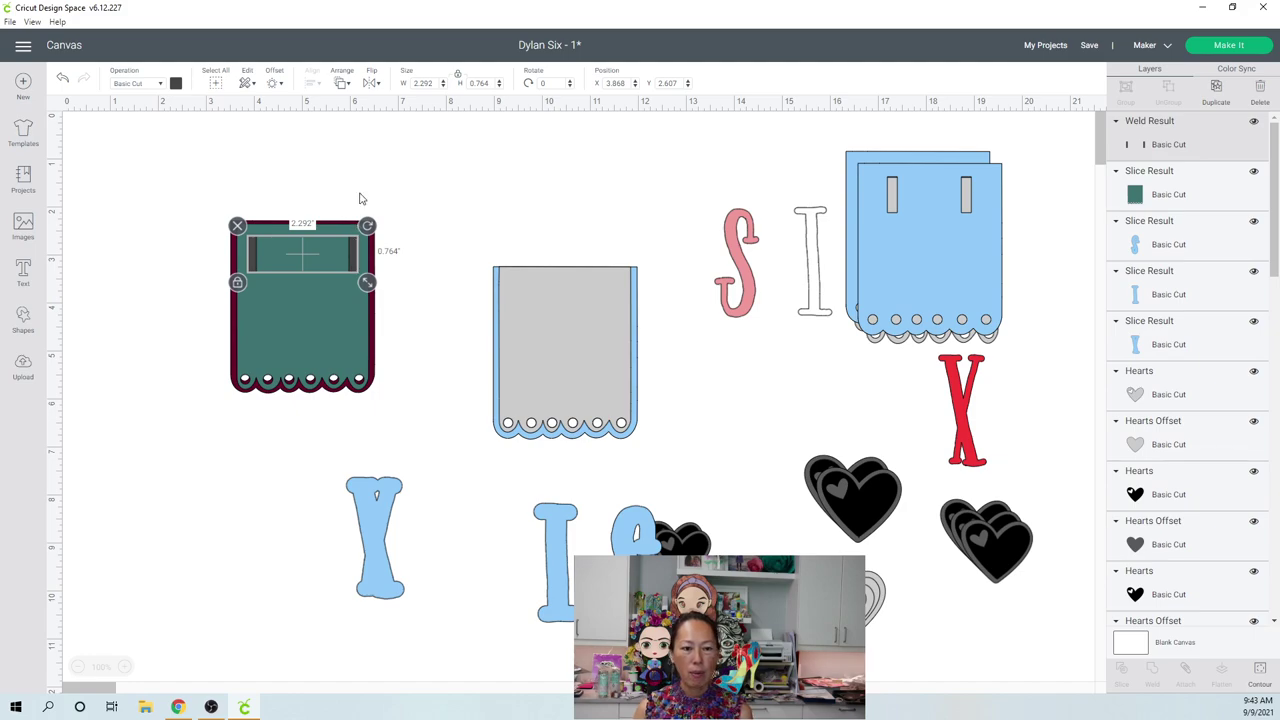
{"action": "left_click", "coordinate": [362, 164]}
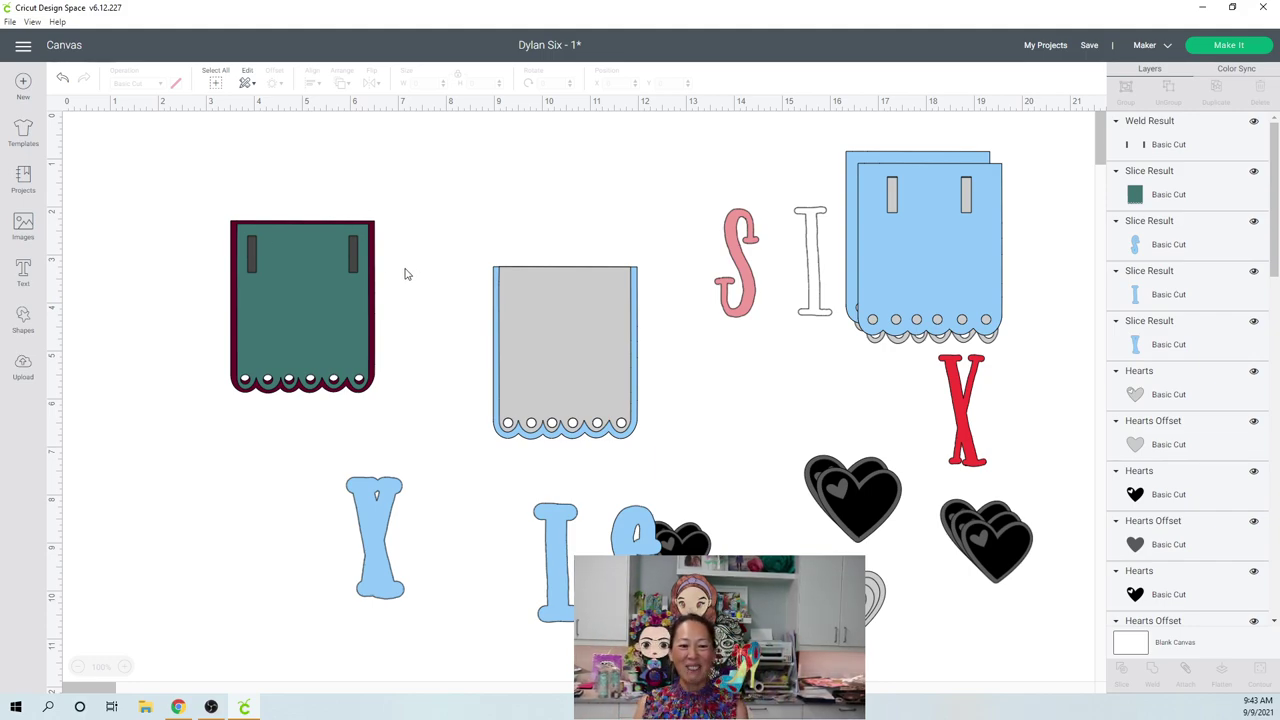
Step: Slice the welded slots out of the green banner piece, undoing a stray change
{"action": "left_click", "coordinate": [1199, 149]}
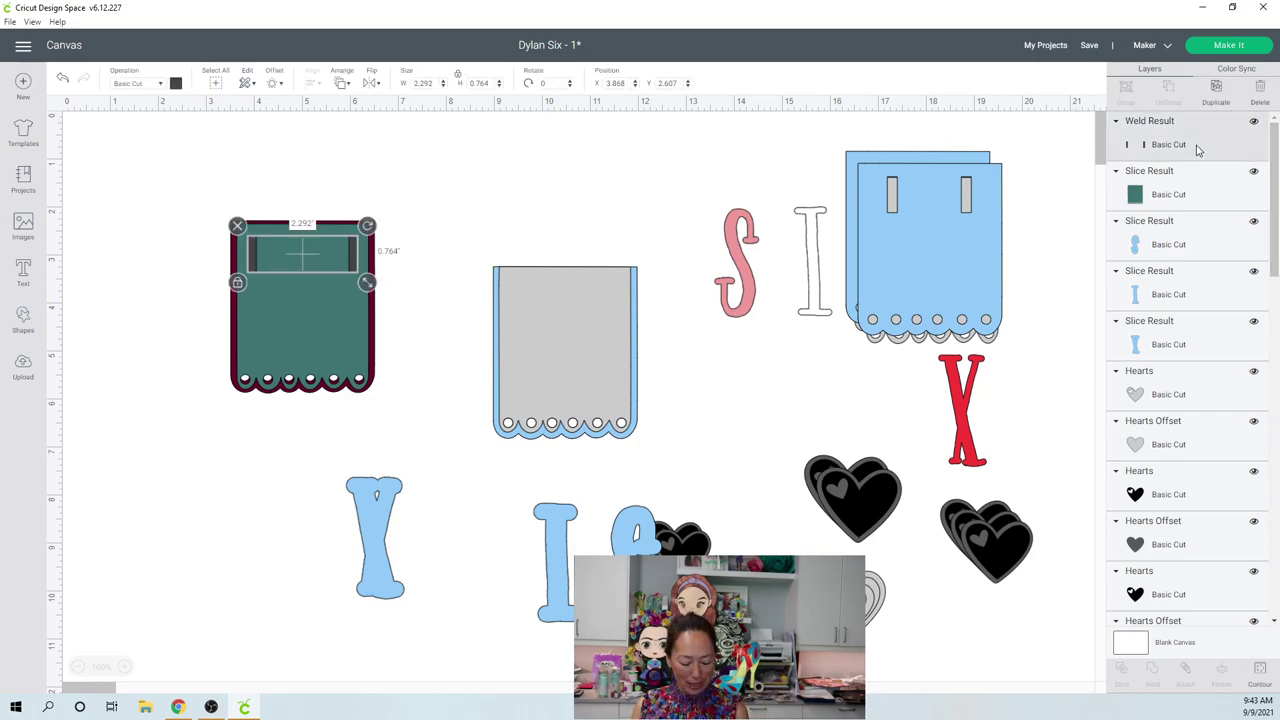
{"action": "left_click", "coordinate": [1197, 188], "text": "shift"}
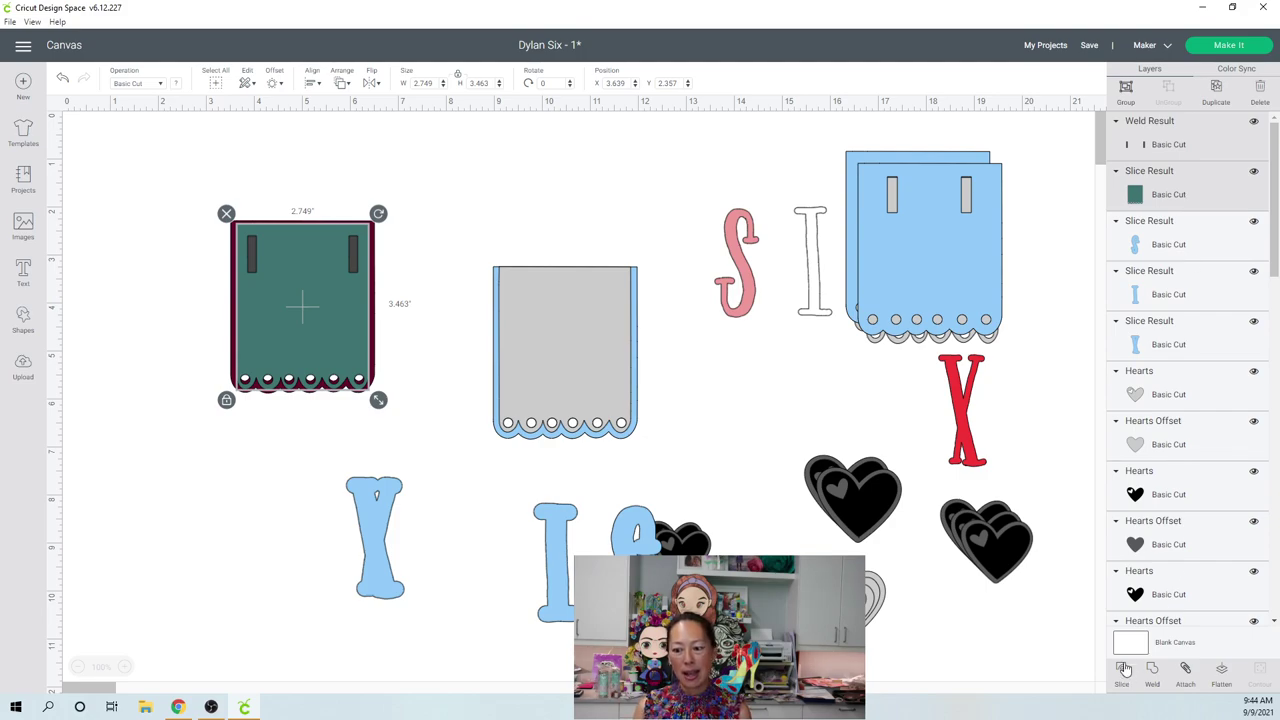
{"action": "left_click", "coordinate": [1099, 143]}
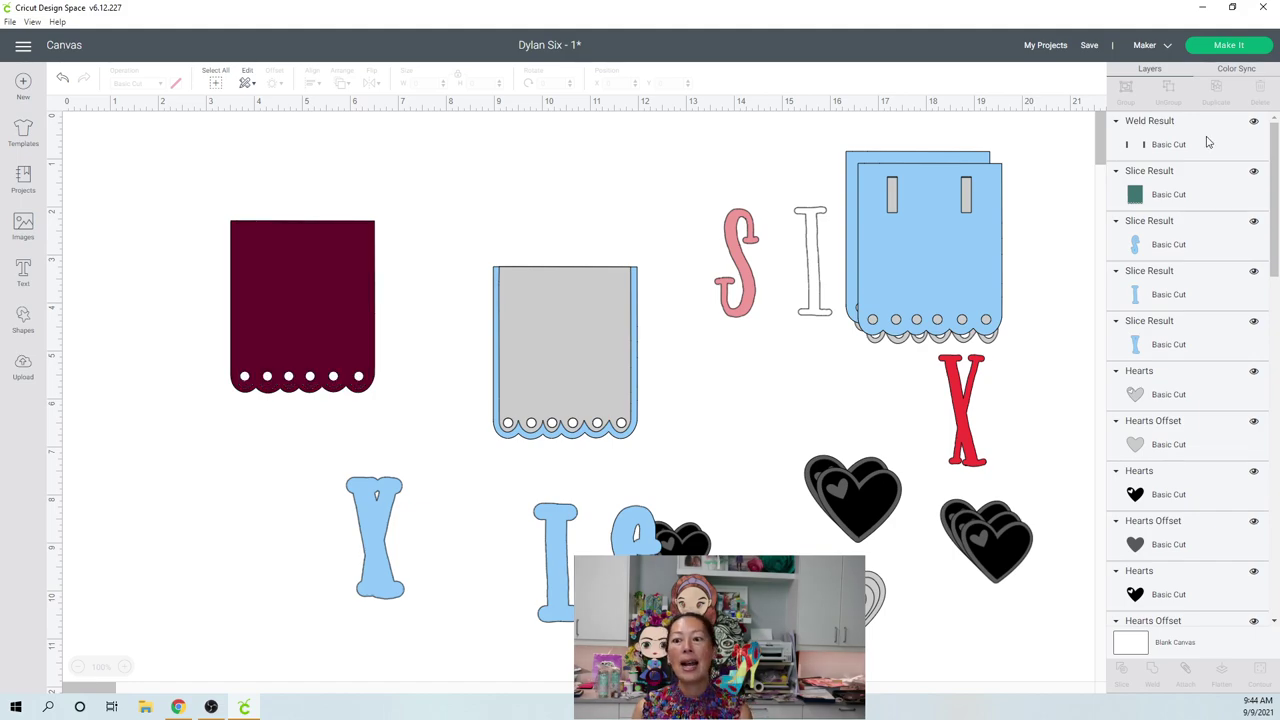
{"action": "key", "text": "ctrl+z"}
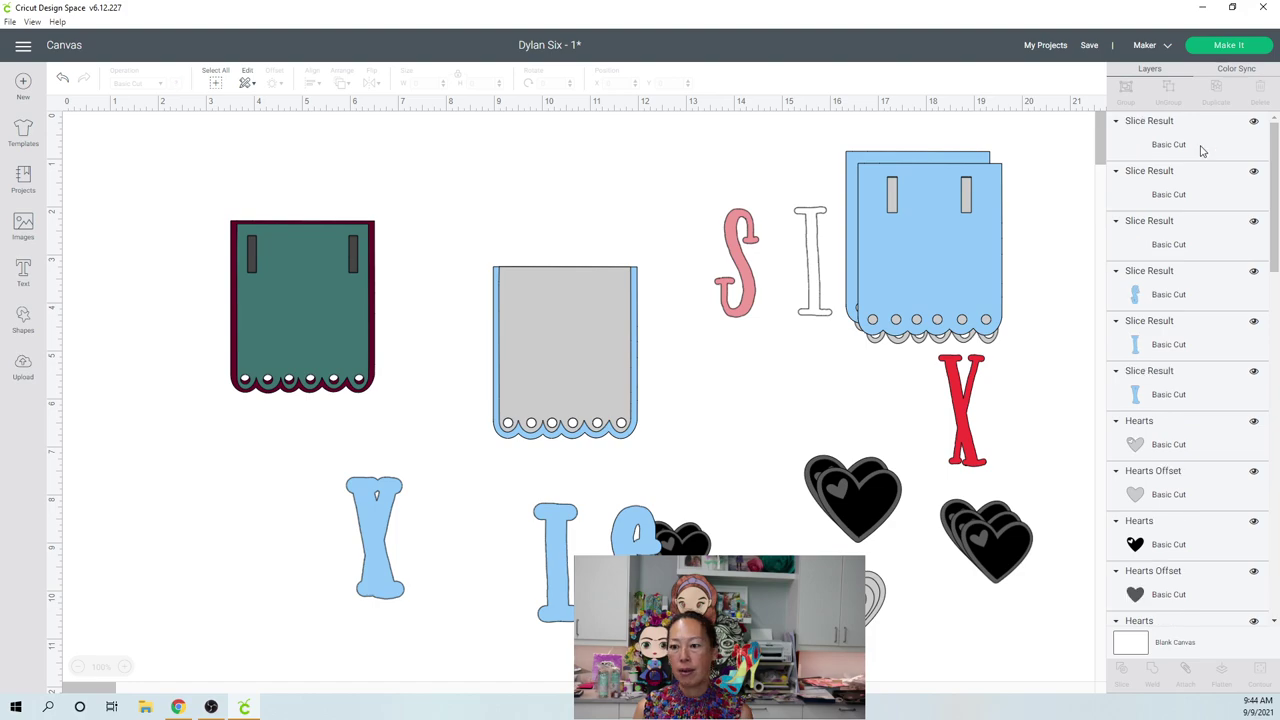
Step: Select the slots with the maroon layer and slice them out of it as well
{"action": "left_click", "coordinate": [1203, 150]}
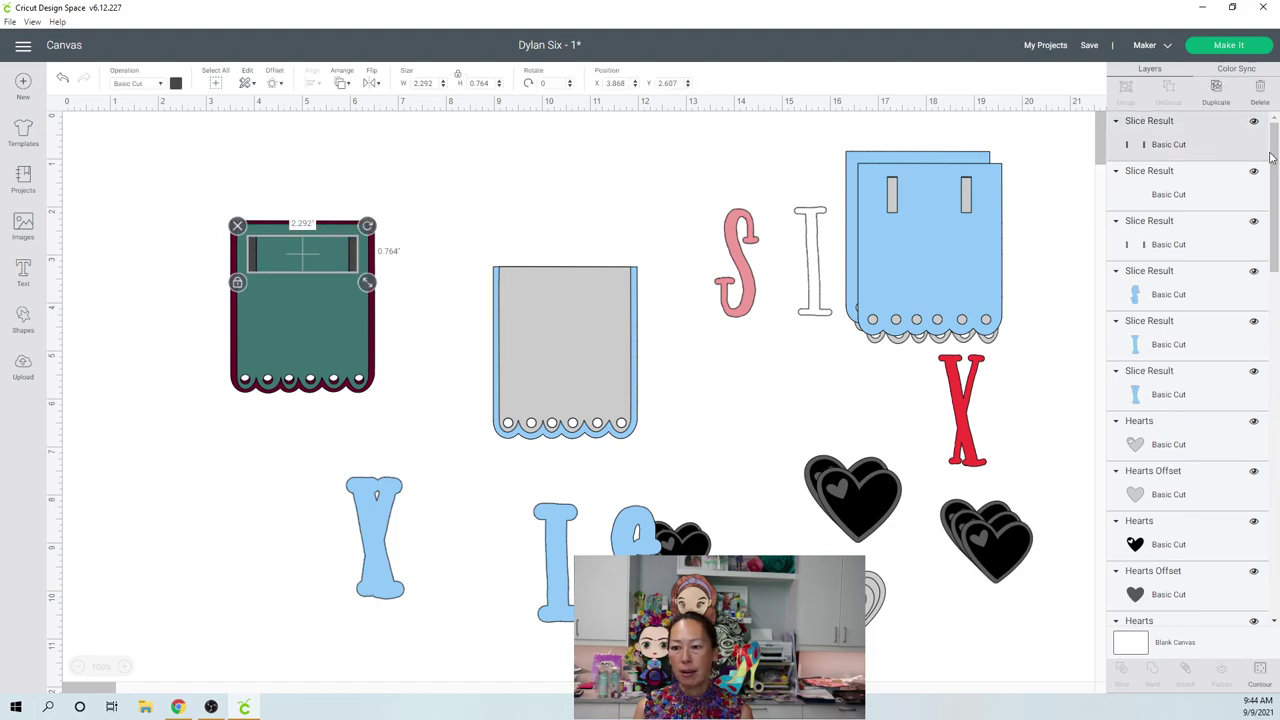
{"action": "left_click_drag", "start_coordinate": [1274, 155], "coordinate": [1274, 495]}
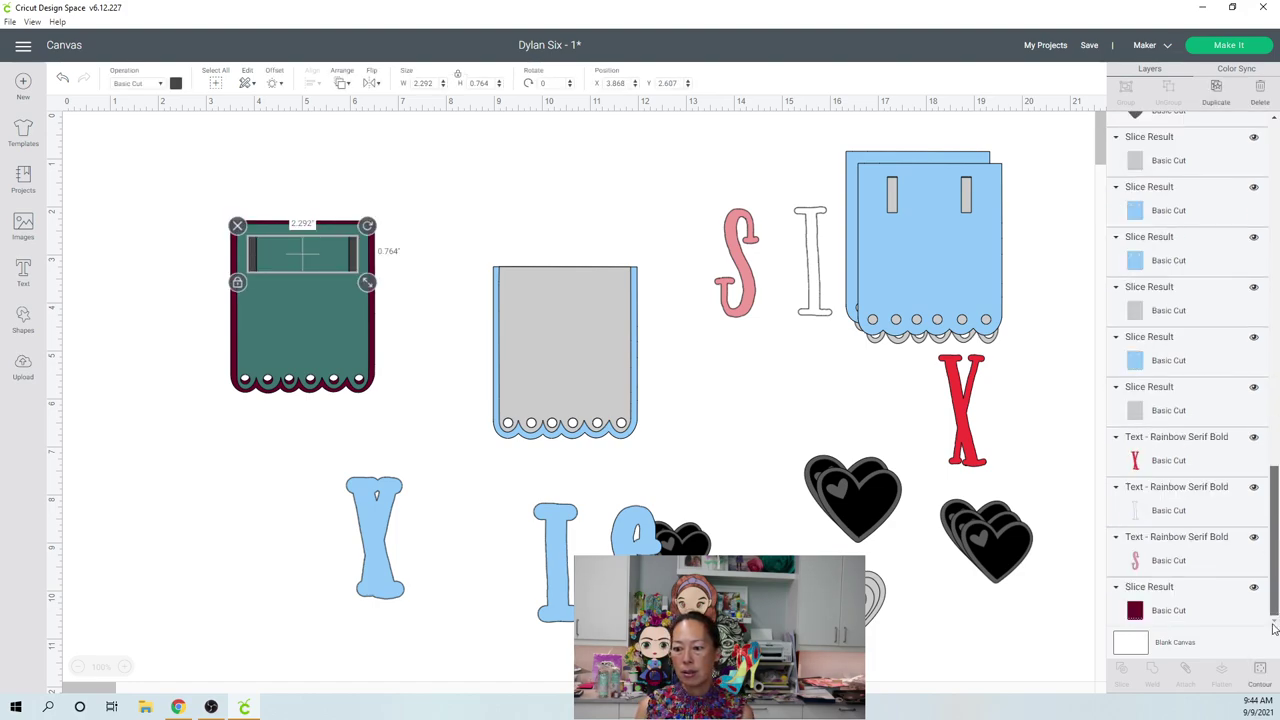
{"action": "left_click", "coordinate": [1165, 612], "text": "shift"}
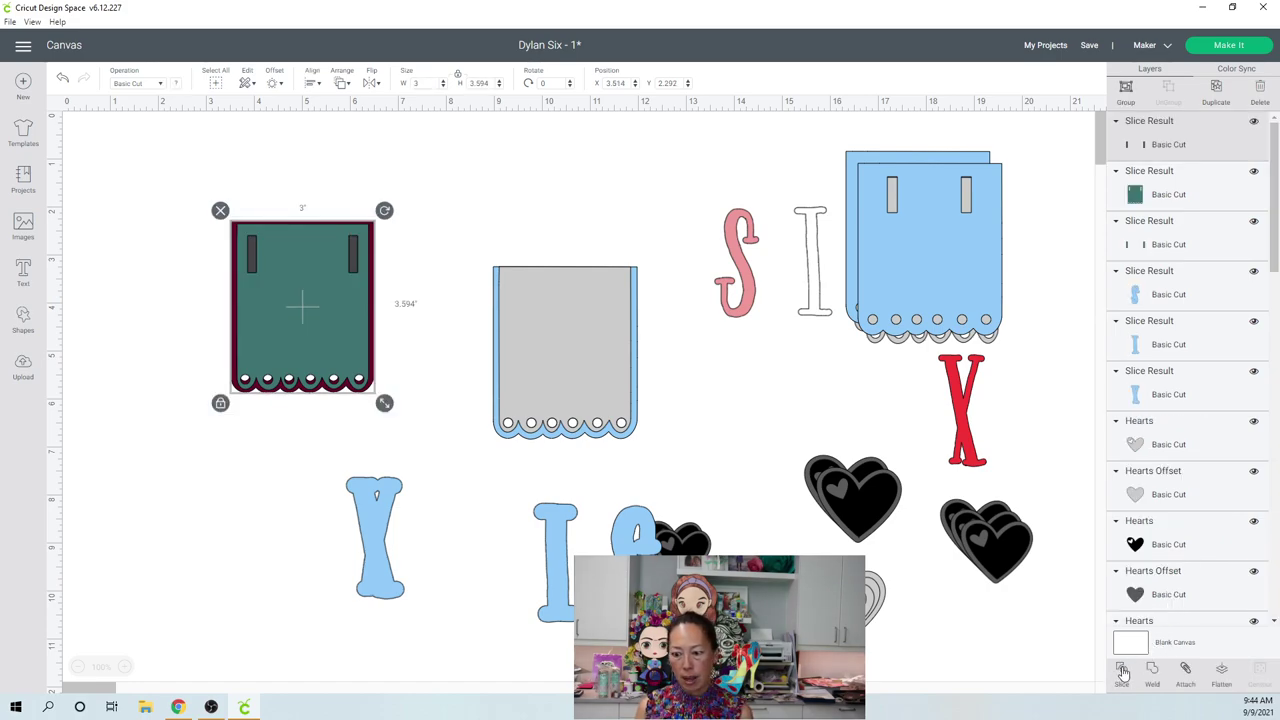
{"action": "left_click", "coordinate": [218, 247]}
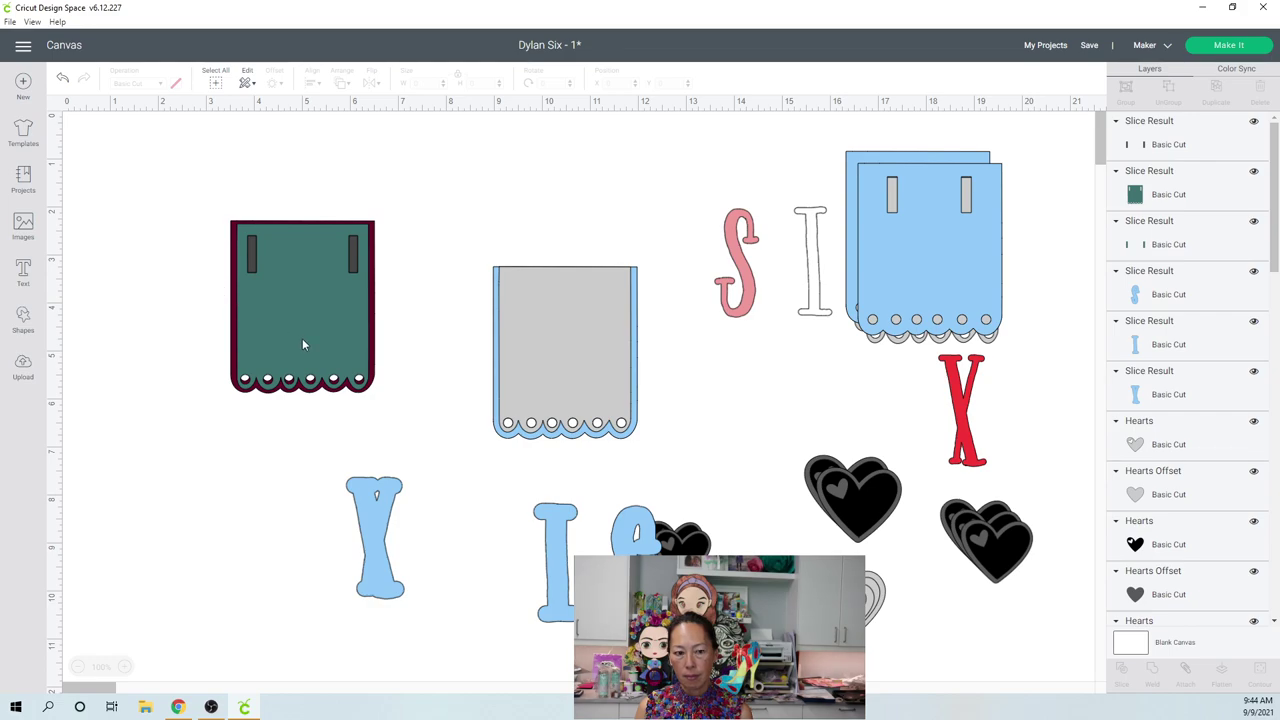
{"action": "key", "text": "ctrl+z"}
{"action": "key", "text": "ctrl+z"}
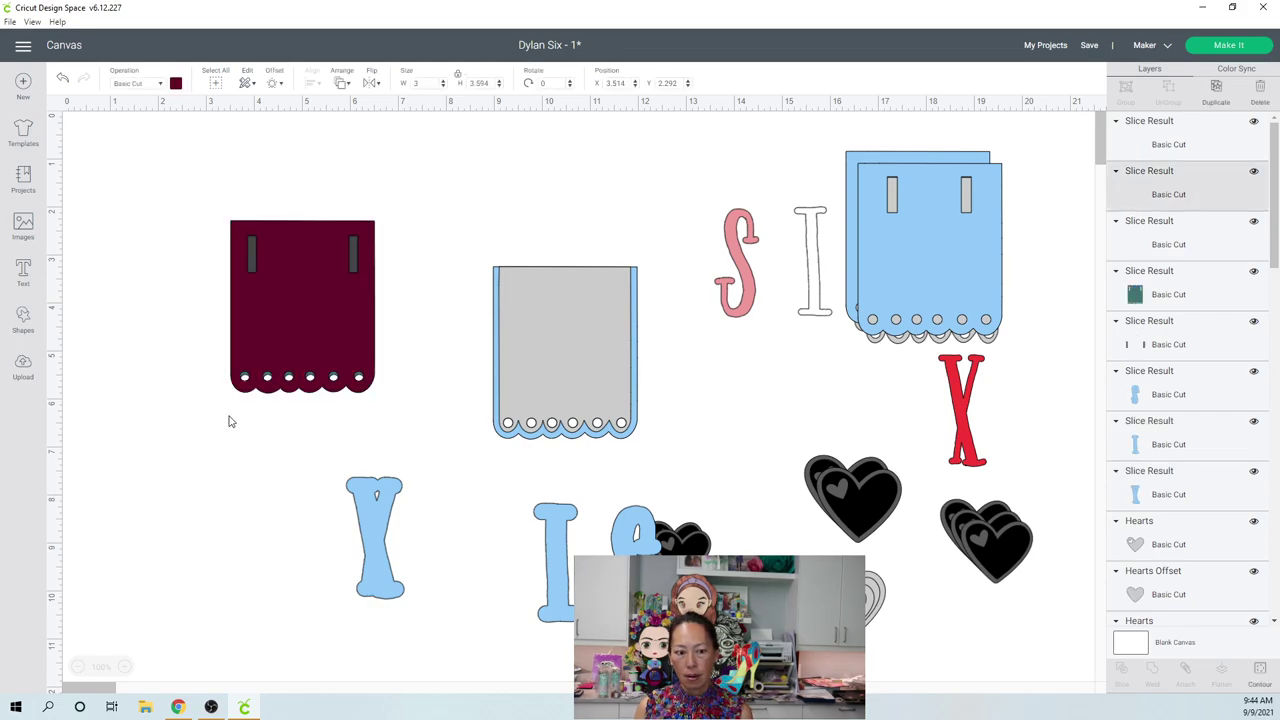
{"action": "left_click_drag", "start_coordinate": [315, 335], "coordinate": [170, 447]}
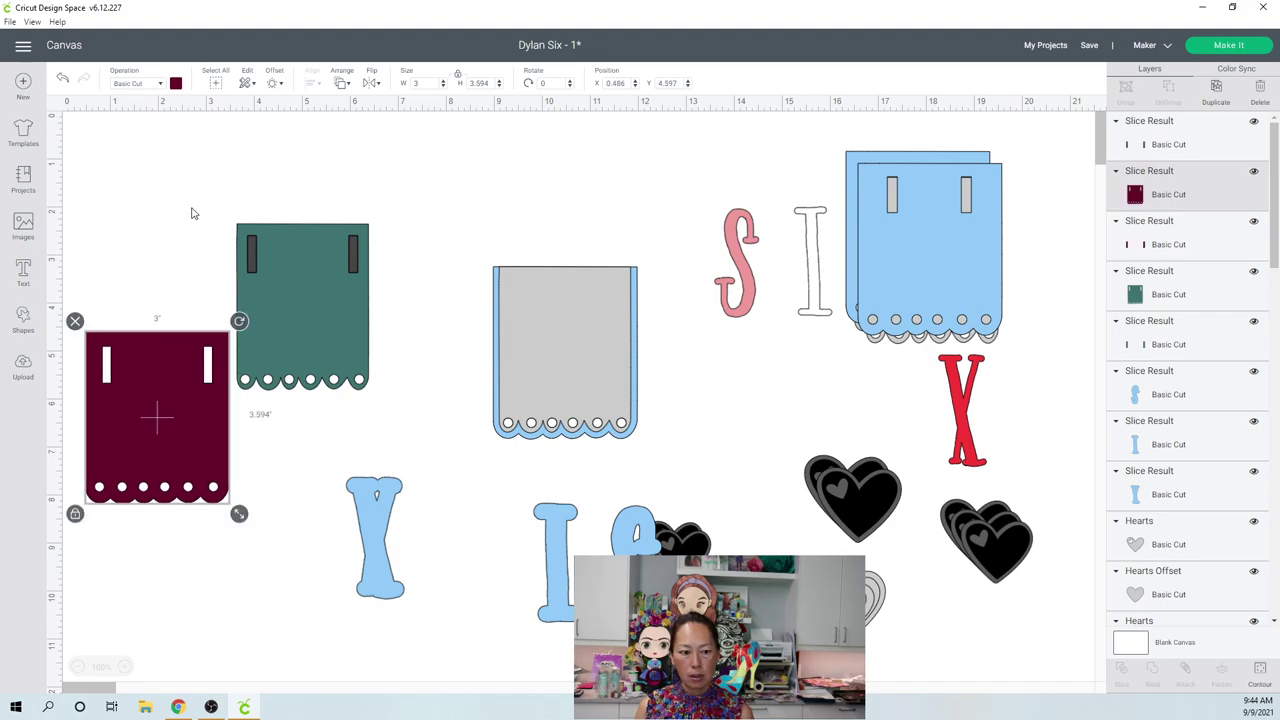
{"action": "left_click", "coordinate": [62, 78]}
{"action": "left_click", "coordinate": [62, 78]}
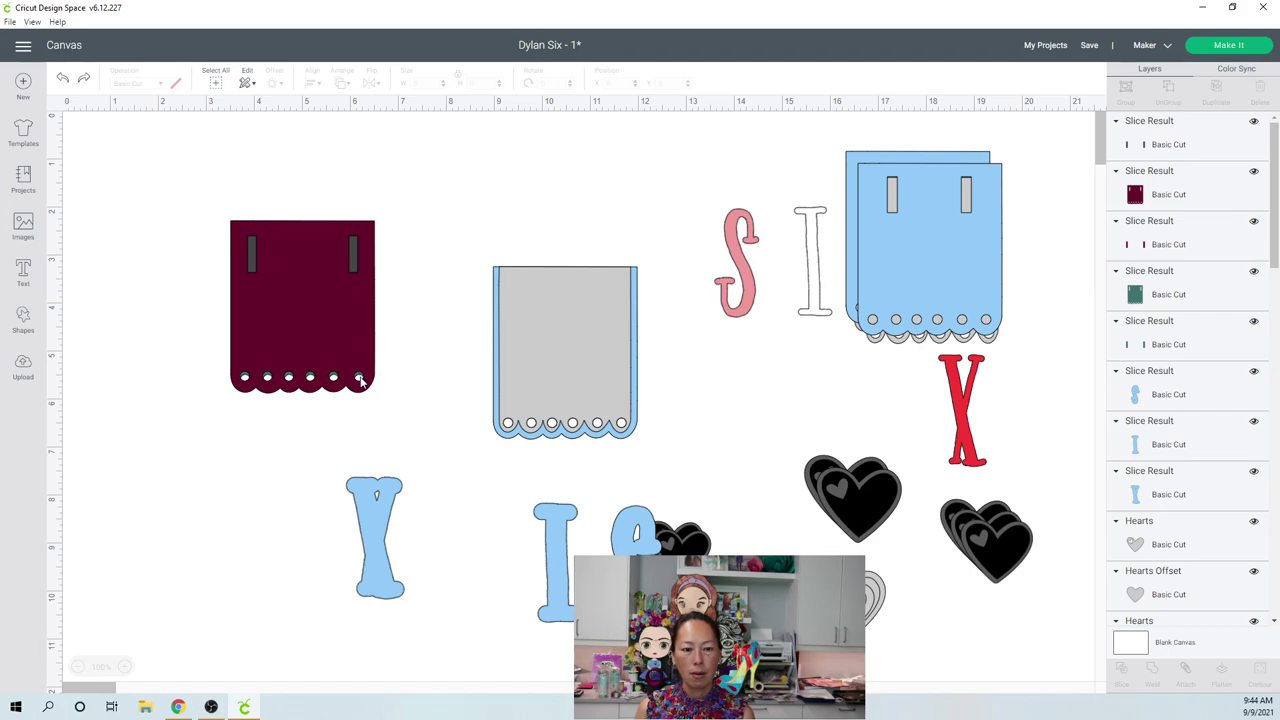
{"action": "left_click", "coordinate": [64, 78]}
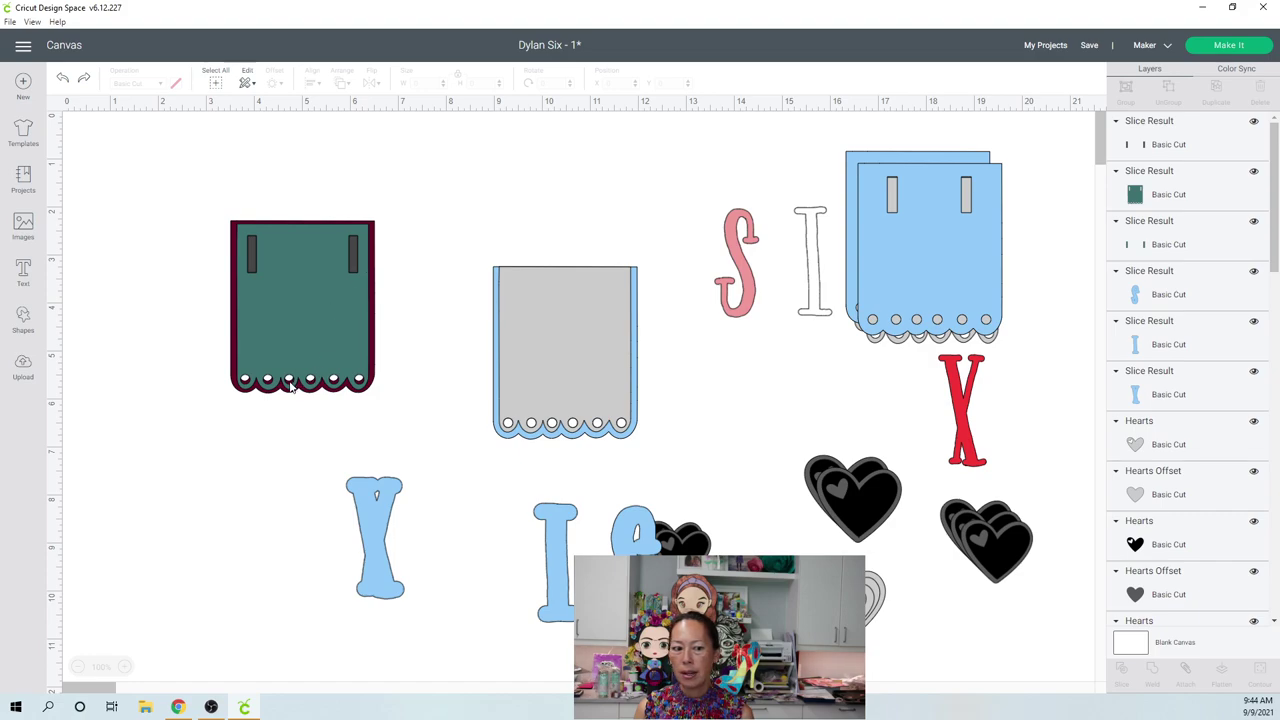
Step: Drag the green piece down and the maroon piece down-left, clear of the leftover slot shapes
{"action": "left_click", "coordinate": [1170, 147]}
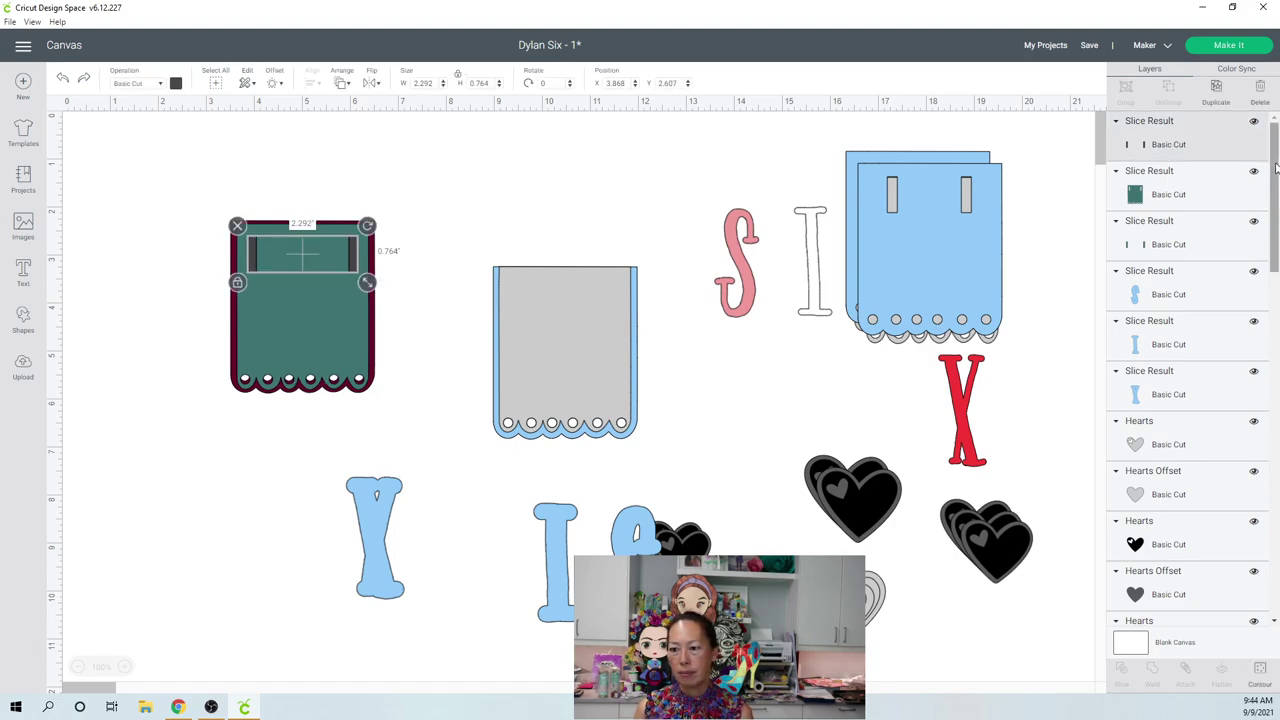
{"action": "scroll", "coordinate": [1278, 337], "scroll_direction": "down", "scroll_amount": 3}
{"action": "left_click_drag", "start_coordinate": [1278, 337], "coordinate": [1278, 567]}
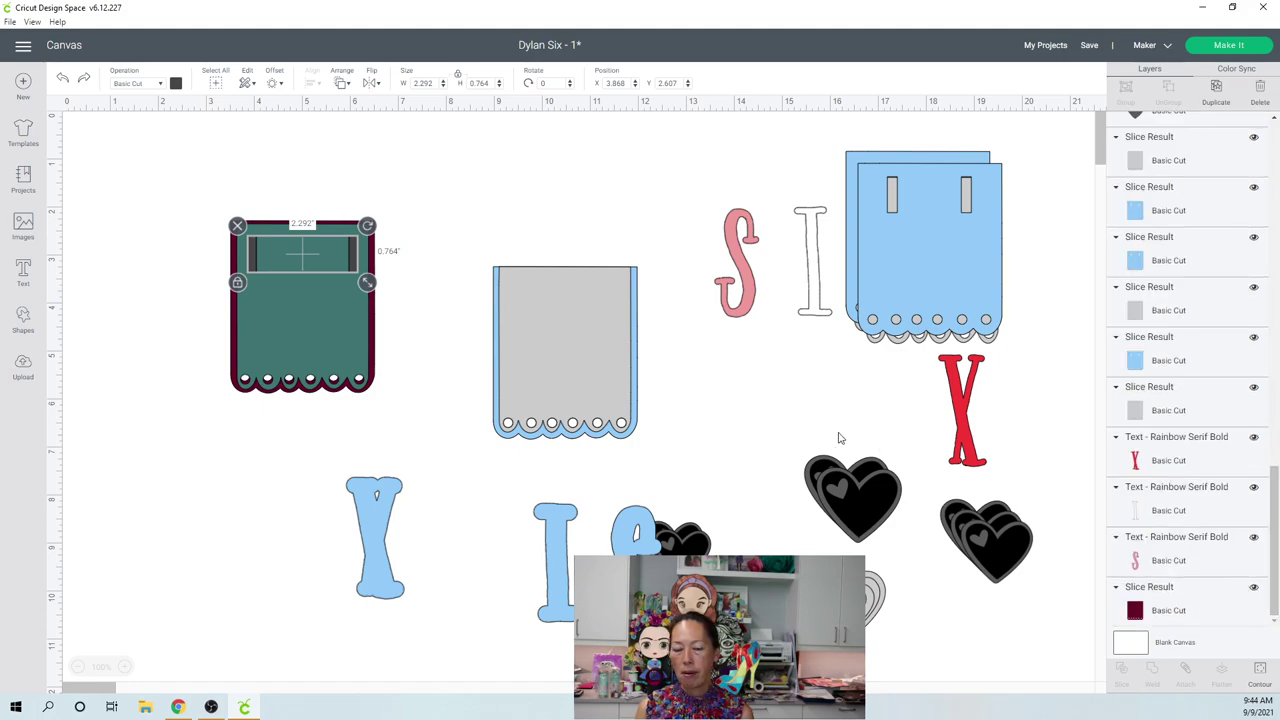
{"action": "left_click", "coordinate": [1160, 641]}
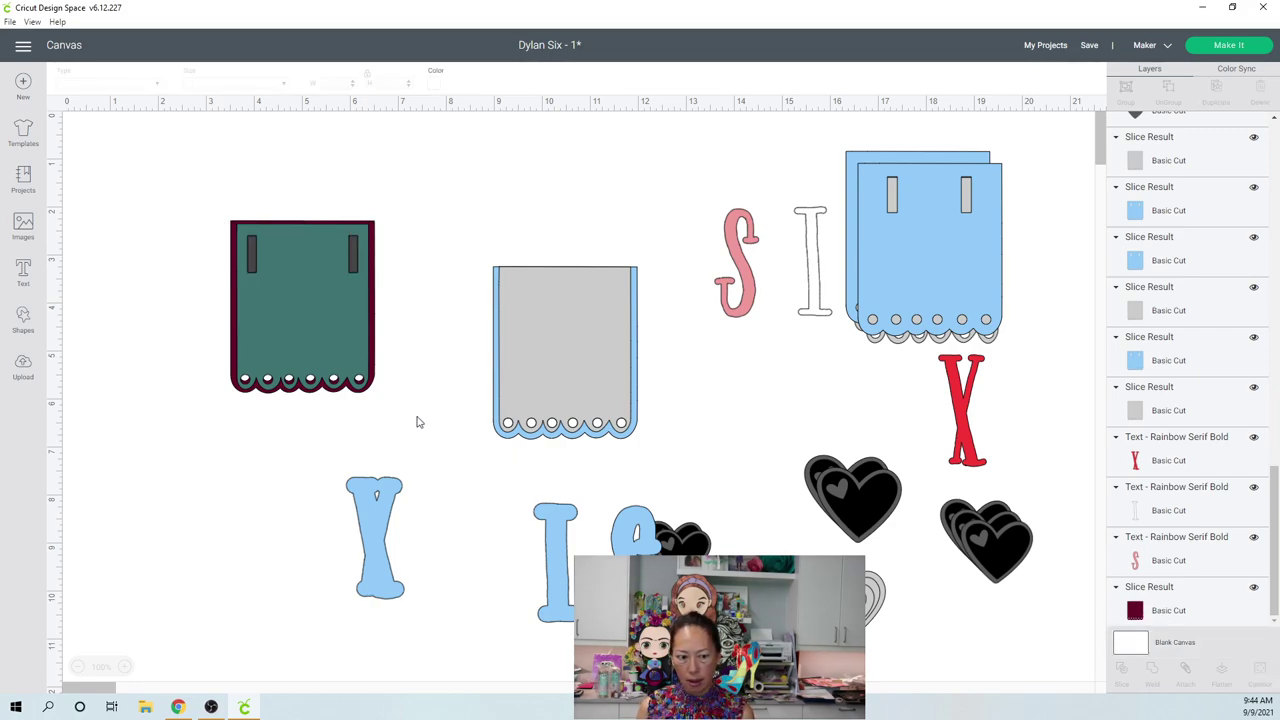
{"action": "left_click", "coordinate": [294, 305]}
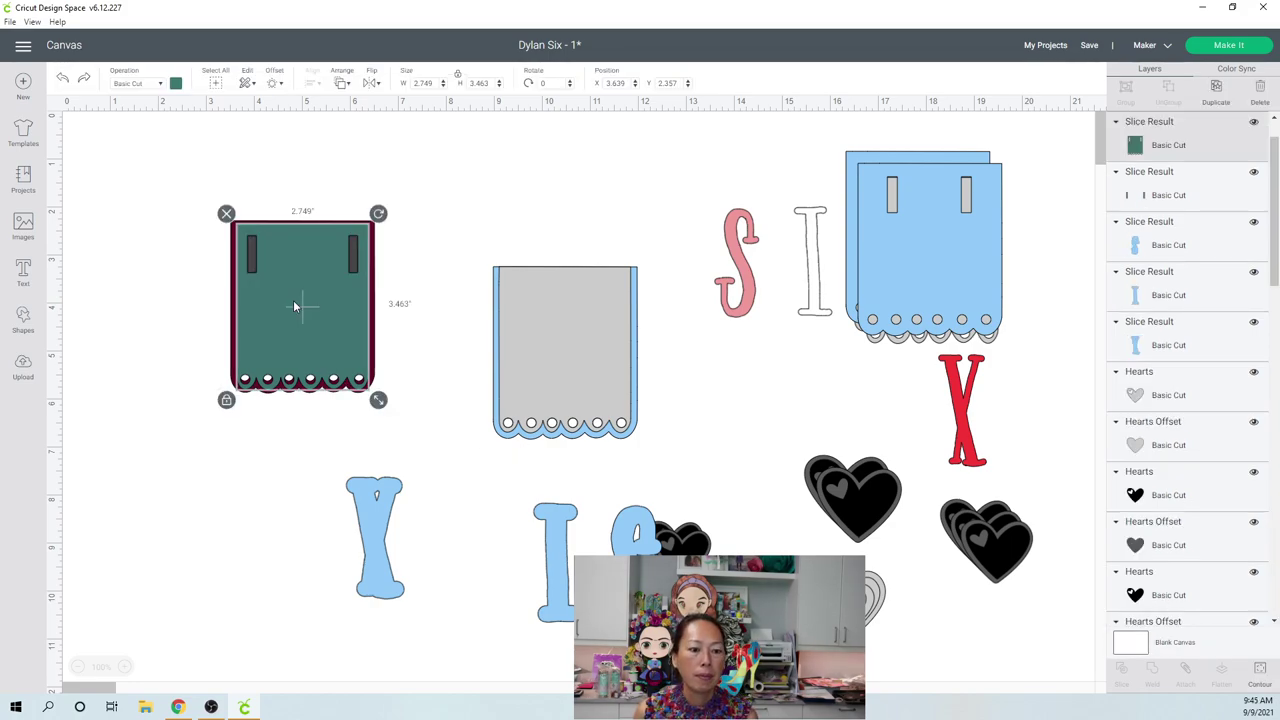
{"action": "left_click", "coordinate": [175, 312]}
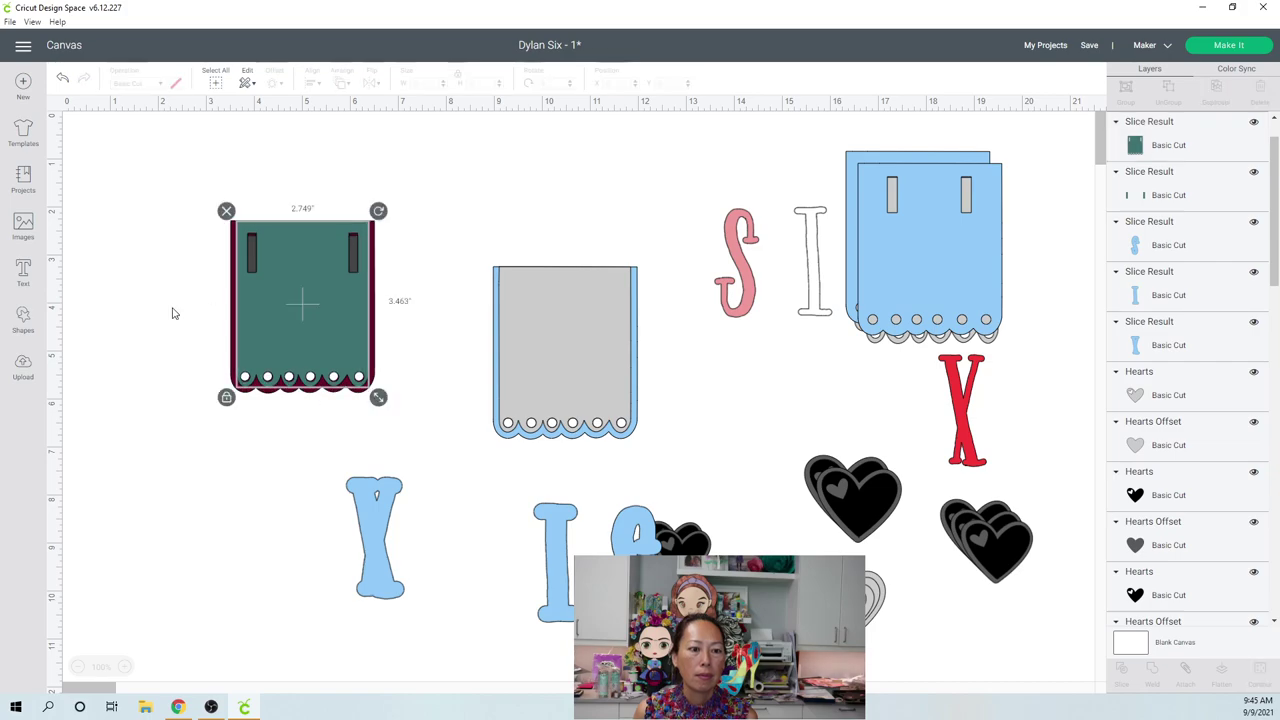
{"action": "left_click_drag", "start_coordinate": [320, 318], "coordinate": [321, 458]}
{"action": "left_click_drag", "start_coordinate": [322, 284], "coordinate": [214, 428]}
Step: Select the green and maroon pieces together and centre them horizontally on each other
{"action": "left_click", "coordinate": [140, 432]}
{"action": "left_click_drag", "start_coordinate": [72, 400], "coordinate": [229, 471]}
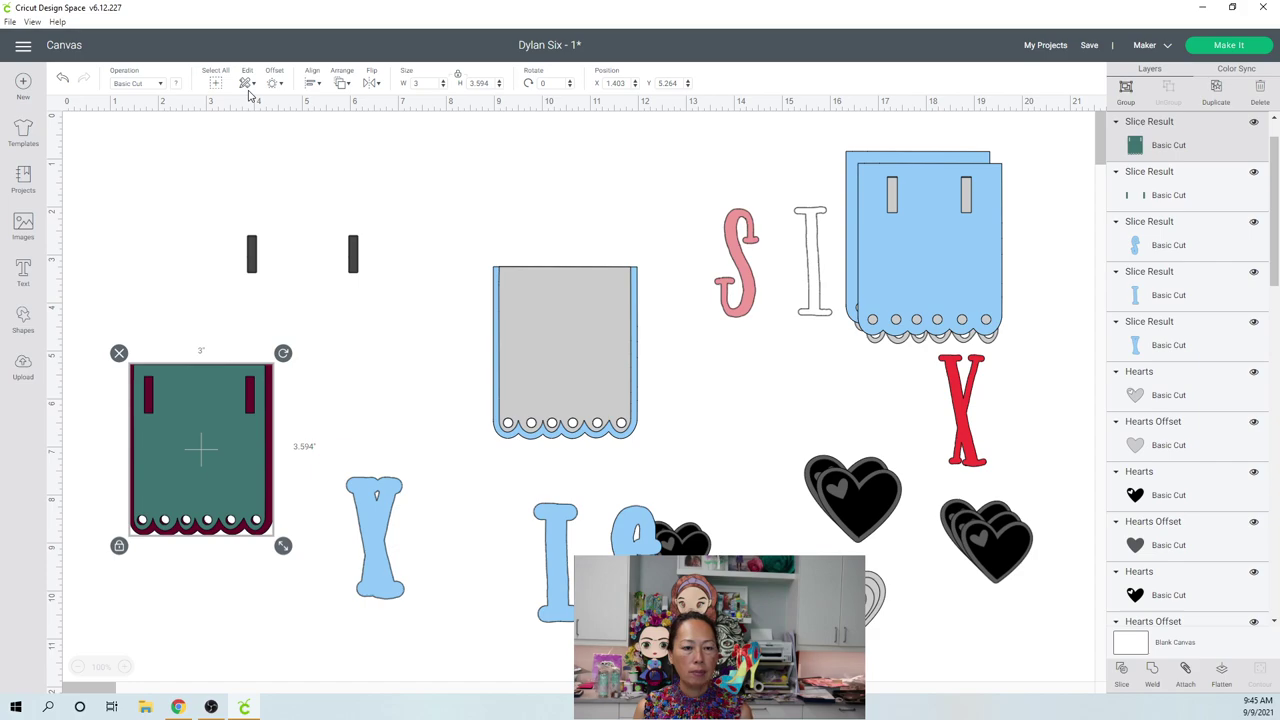
{"action": "left_click", "coordinate": [310, 83]}
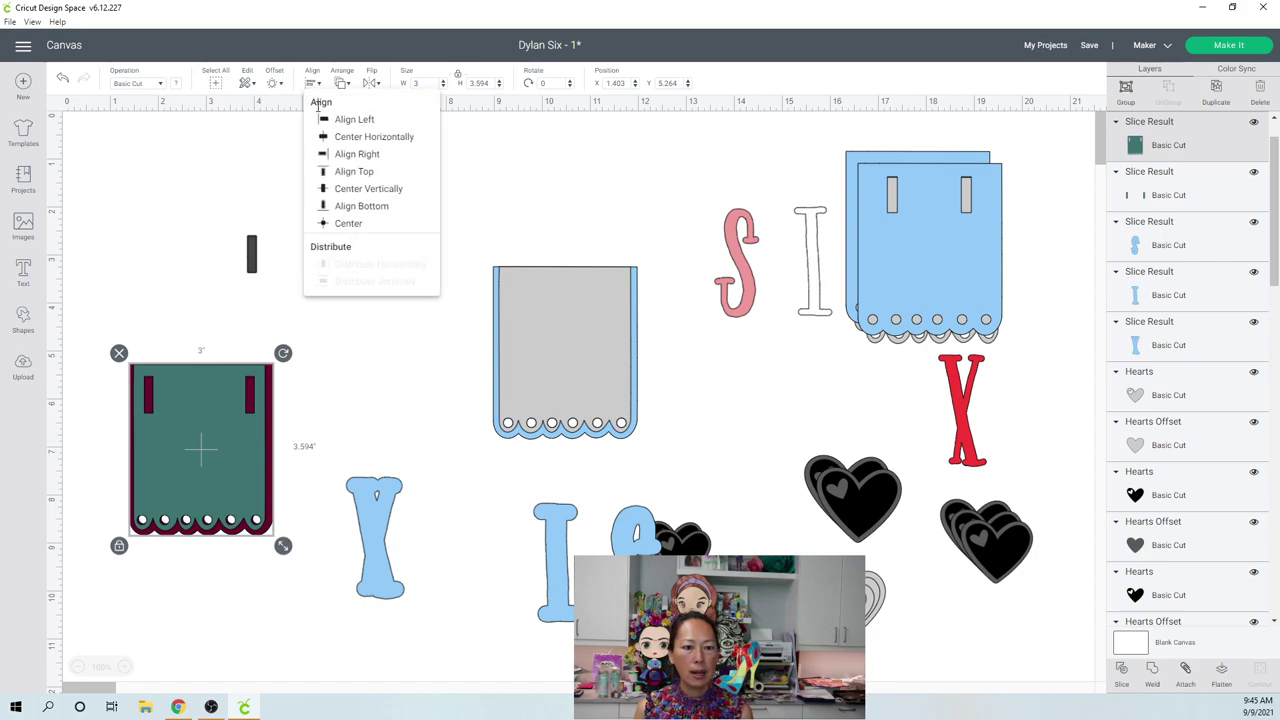
{"action": "left_click", "coordinate": [345, 174]}
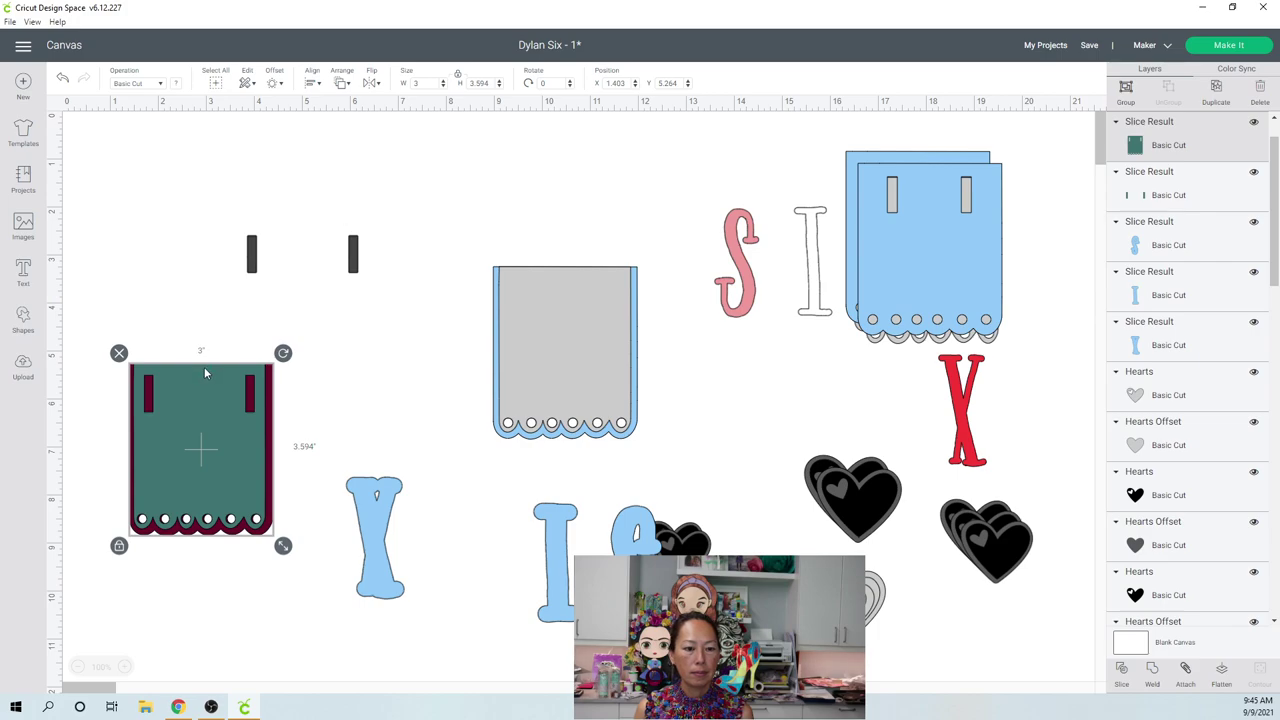
{"action": "left_click", "coordinate": [316, 87]}
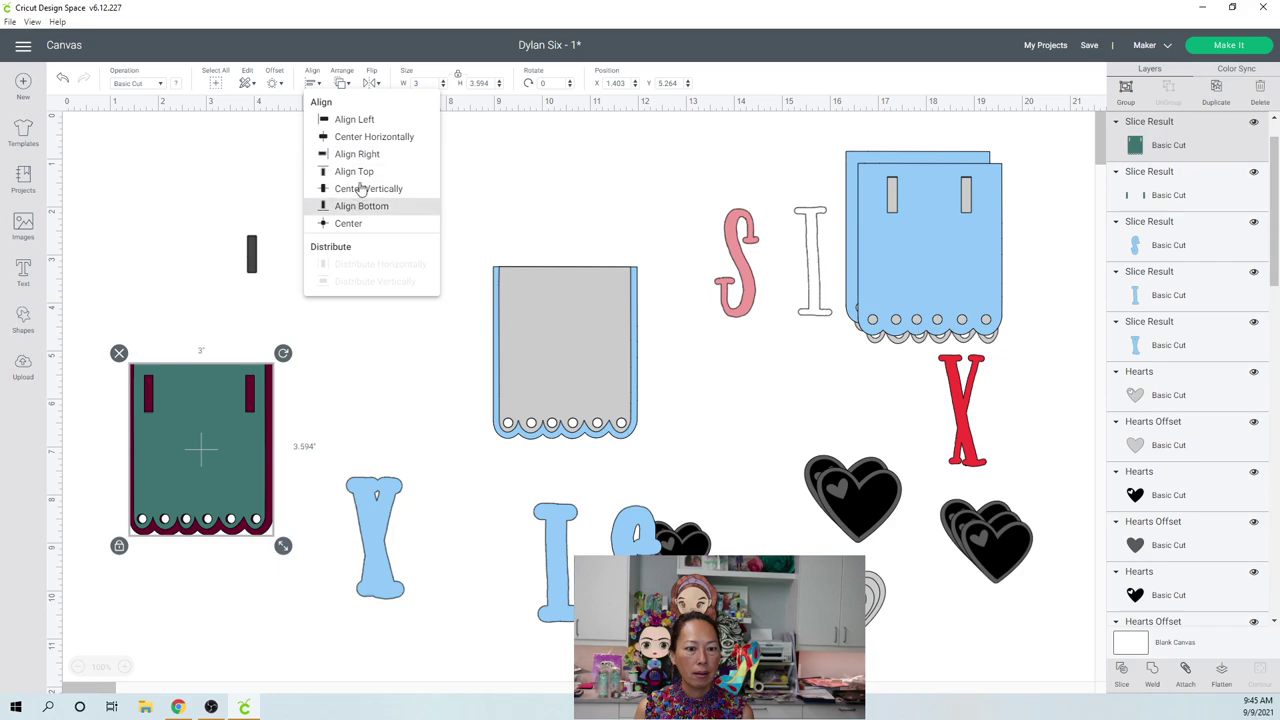
{"action": "left_click", "coordinate": [372, 139]}
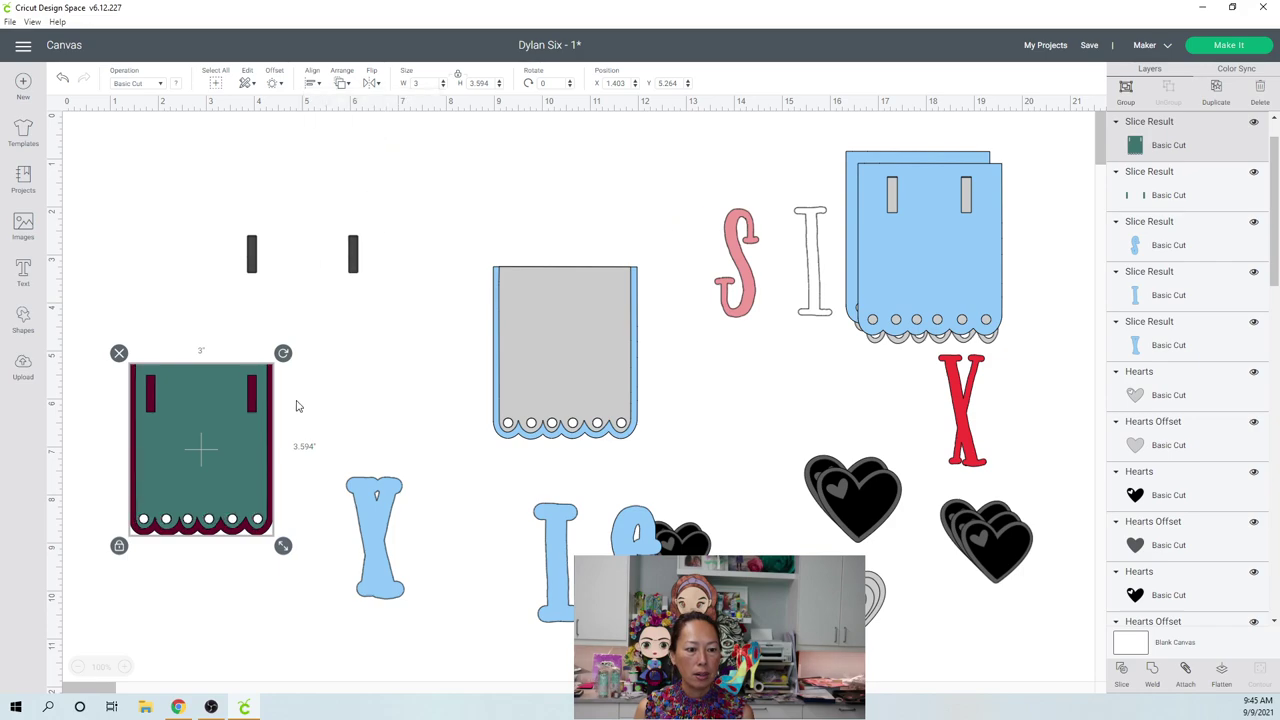
{"action": "left_click", "coordinate": [197, 568]}
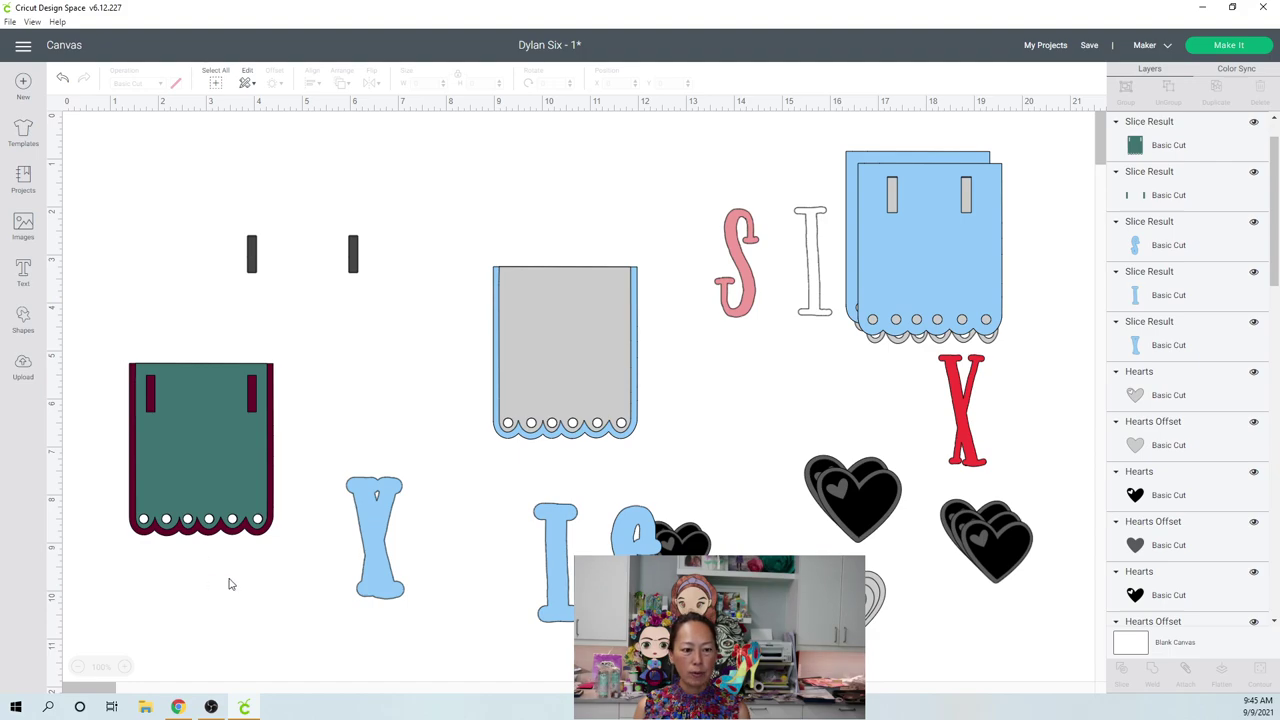
Step: Set a green piece copy beside the grey piece, then start Contour on the stacked green piece
{"action": "left_click", "coordinate": [175, 418]}
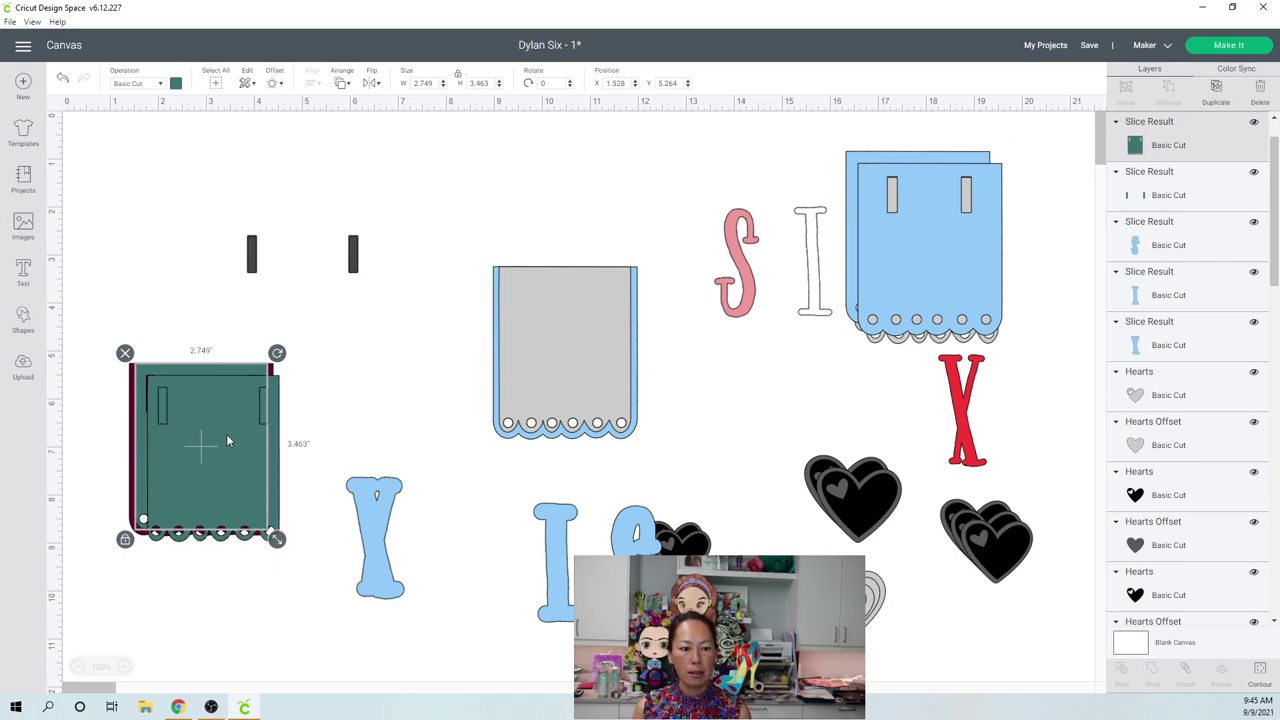
{"action": "left_click_drag", "start_coordinate": [600, 422], "coordinate": [400, 370]}
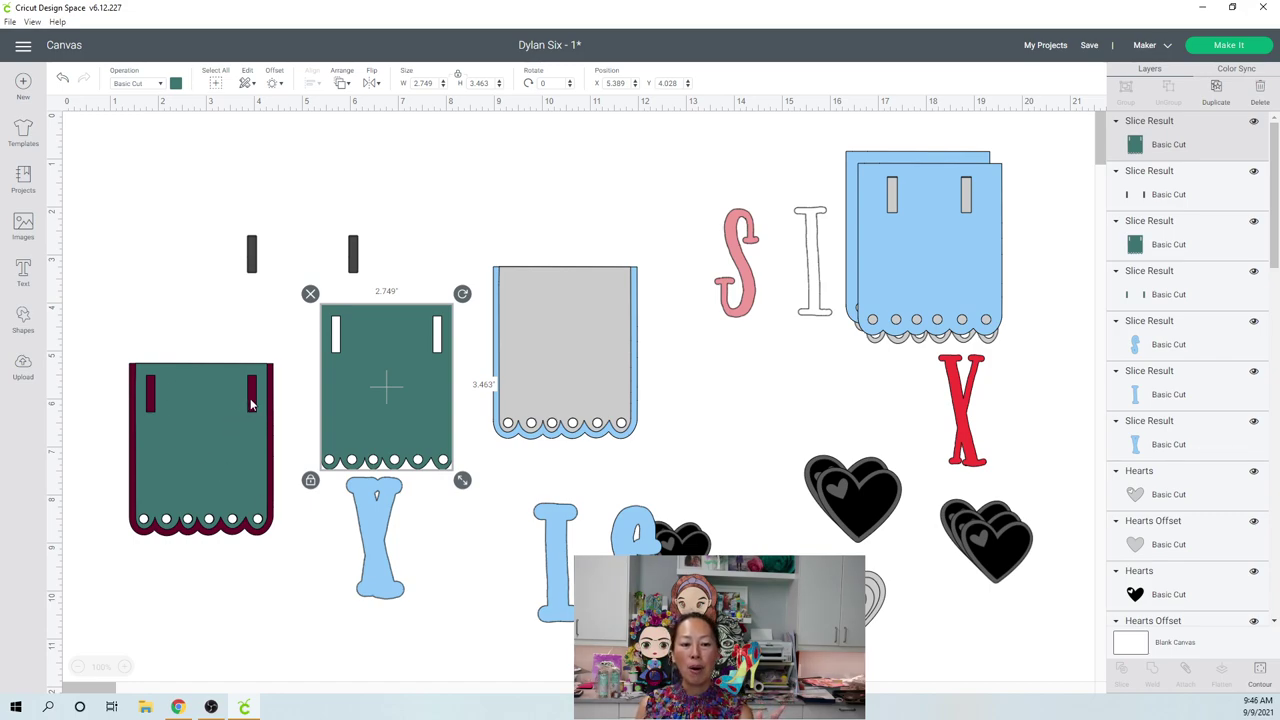
{"action": "left_click", "coordinate": [210, 436]}
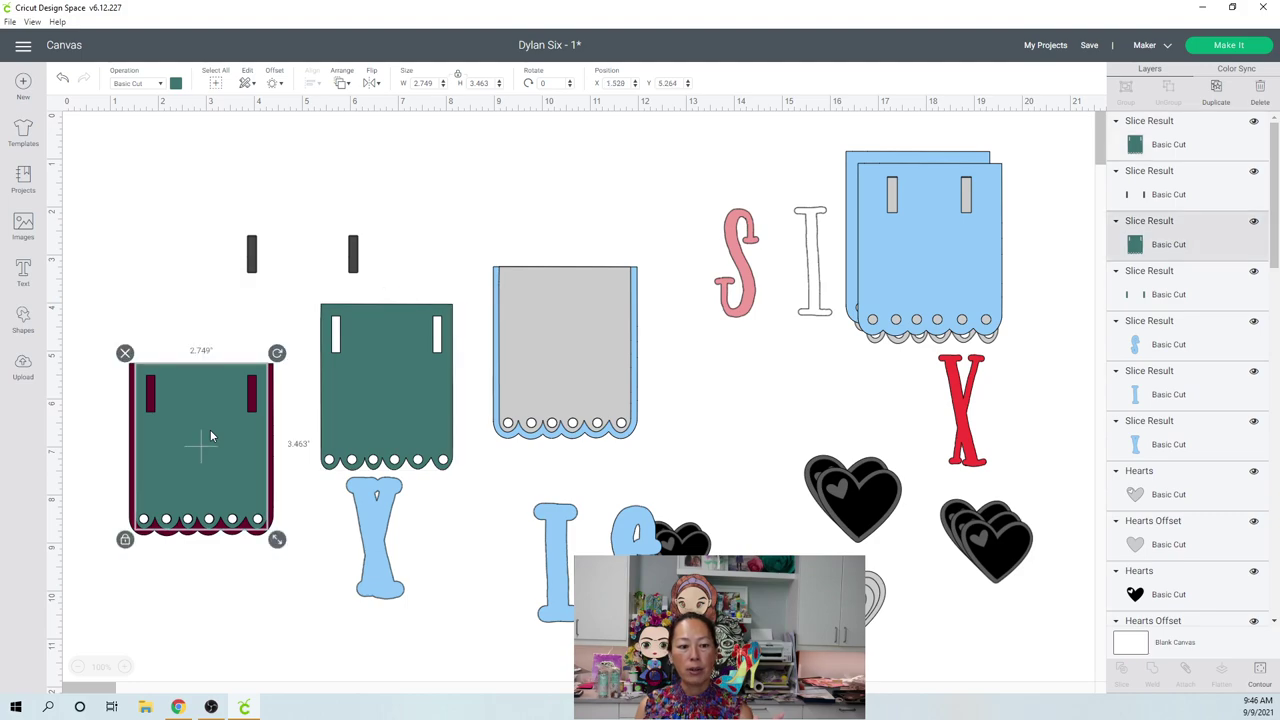
{"action": "left_click", "coordinate": [1260, 678]}
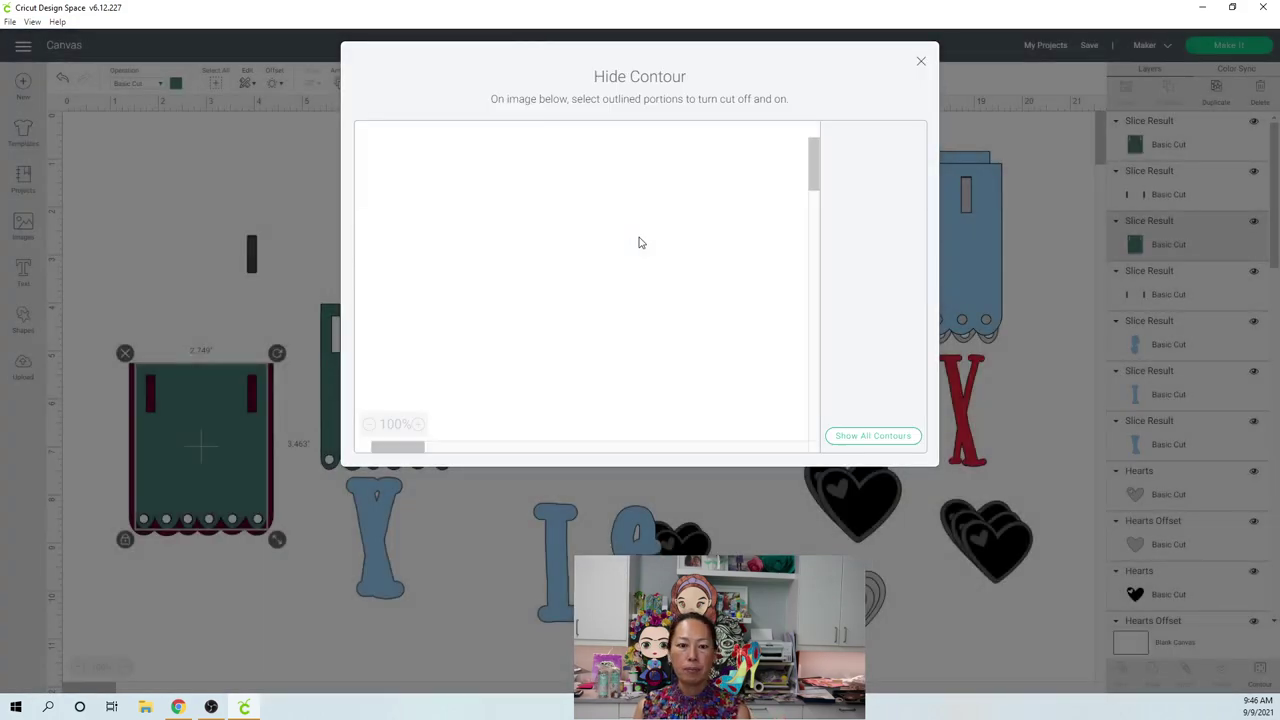
Step: Hide all the green piece's contours except the two slot cutouts, then close Hide Contour
{"action": "left_click", "coordinate": [908, 444]}
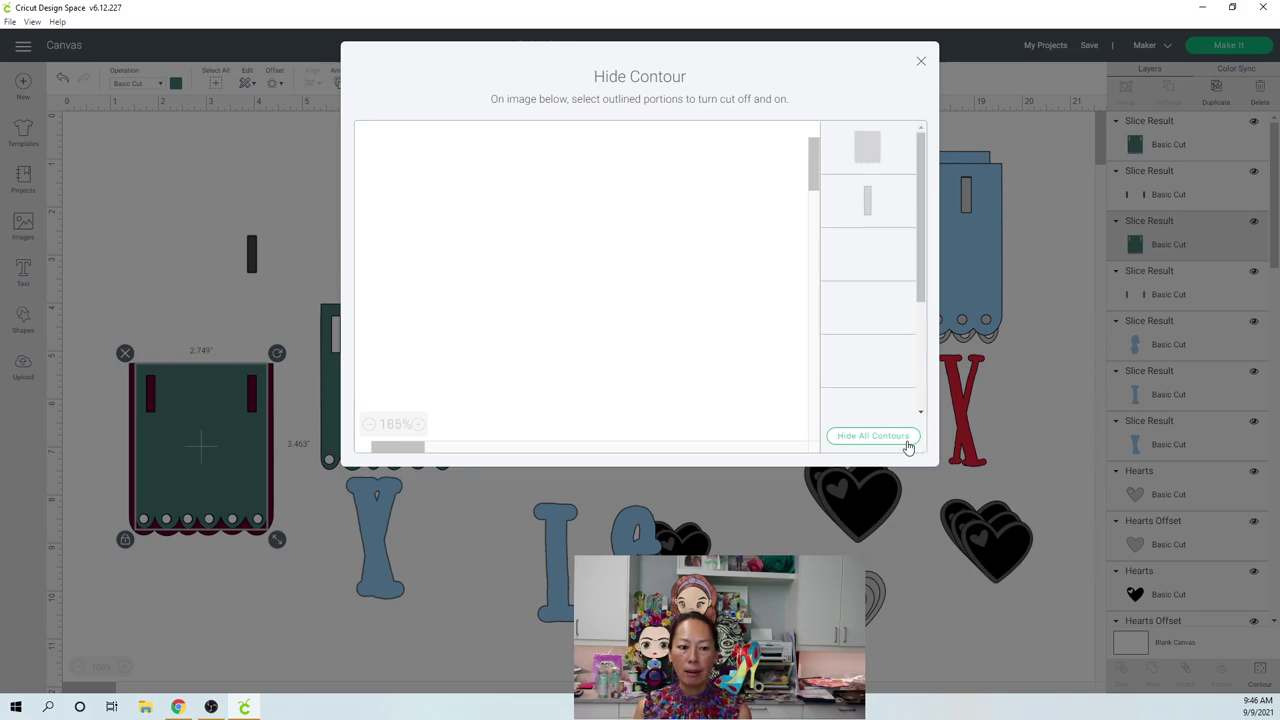
{"action": "left_click", "coordinate": [908, 444]}
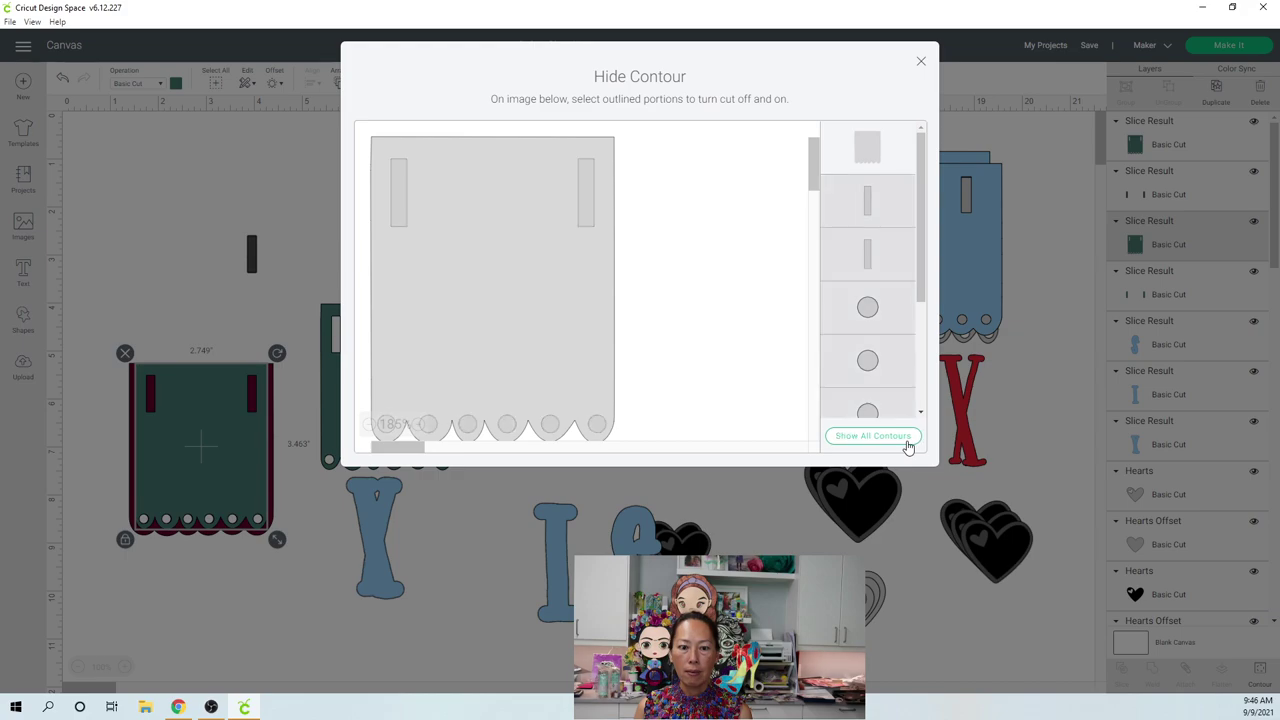
{"action": "left_click", "coordinate": [398, 198]}
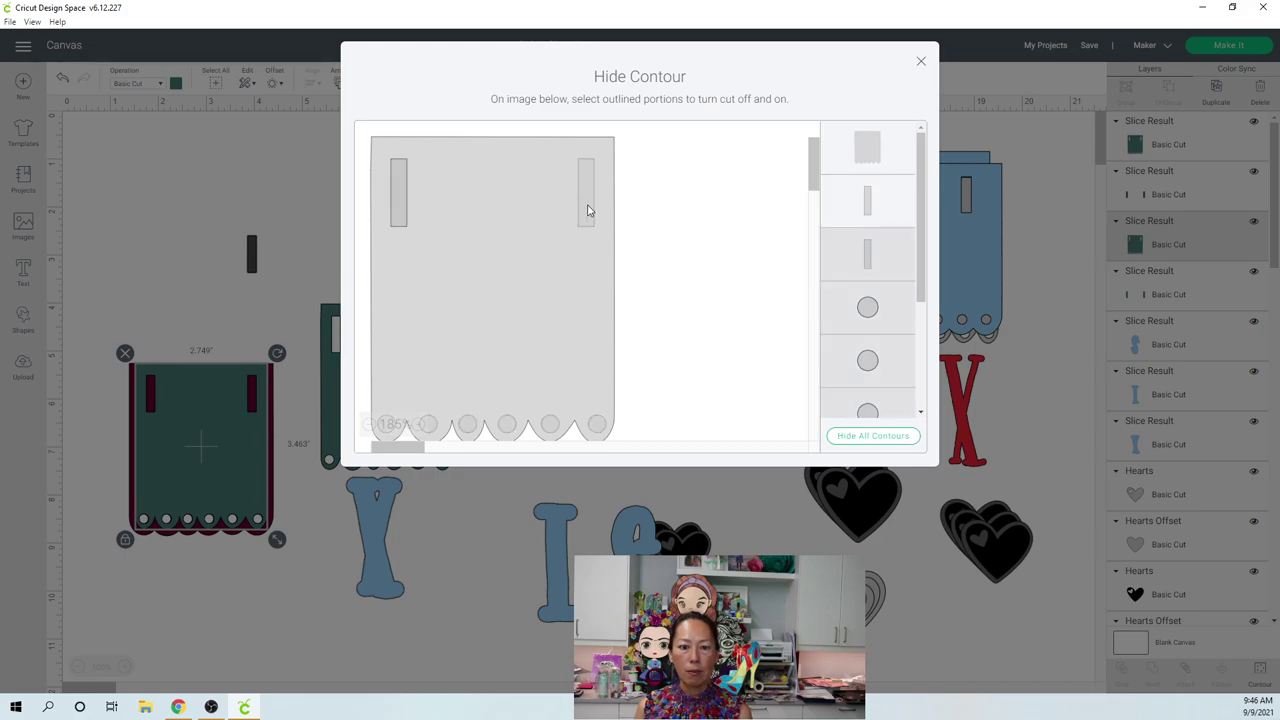
{"action": "left_click", "coordinate": [588, 210]}
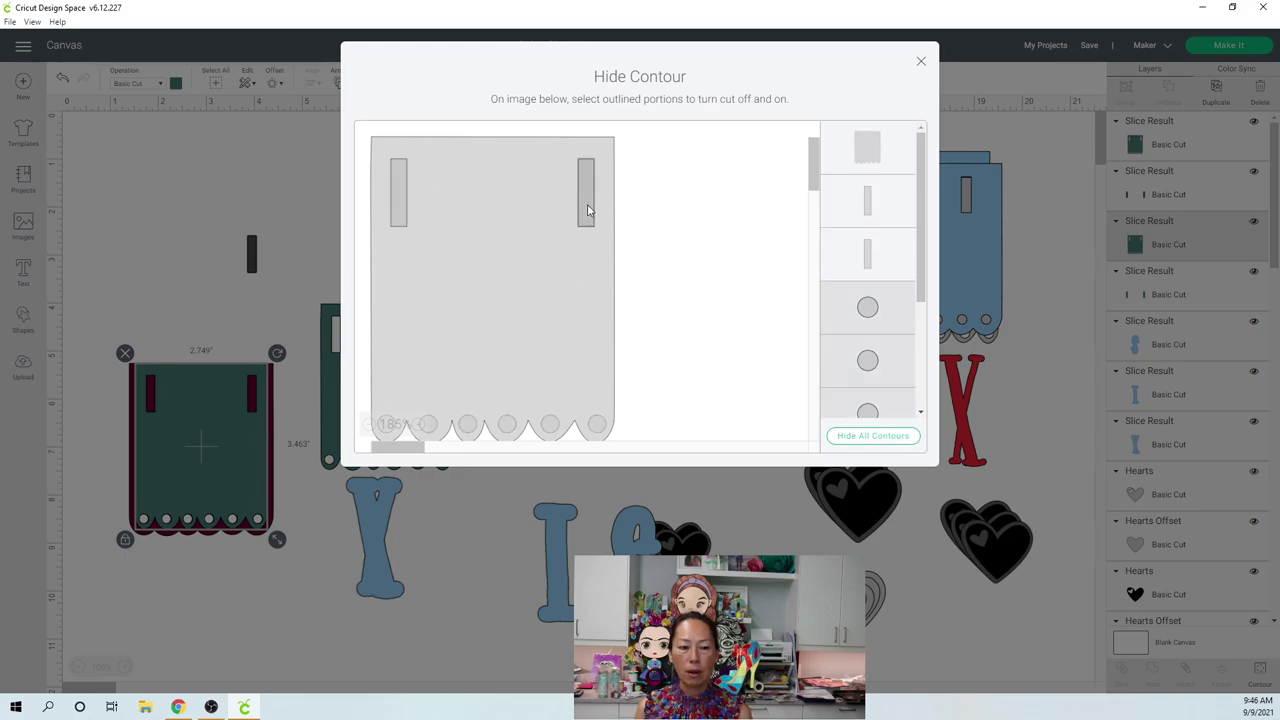
{"action": "left_click", "coordinate": [921, 64]}
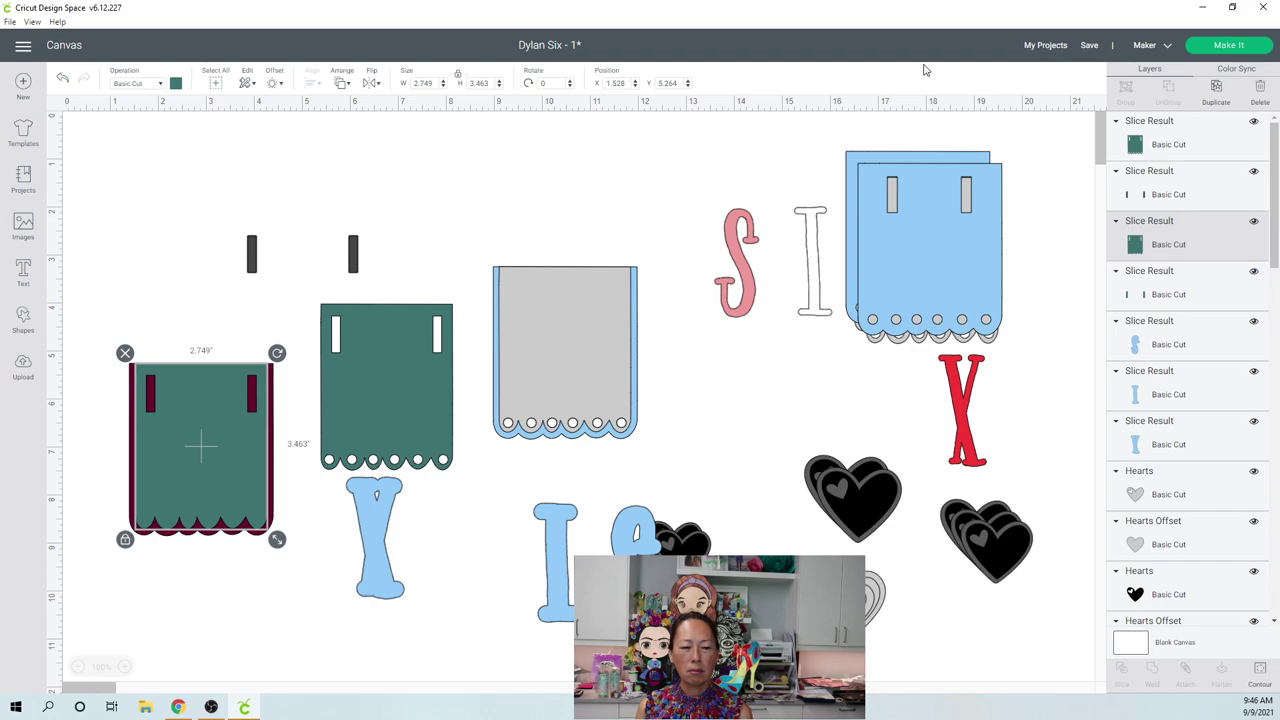
Step: Drag the dark slot pair onto the left panel and line it up over the panel's slots
{"action": "left_click", "coordinate": [130, 212]}
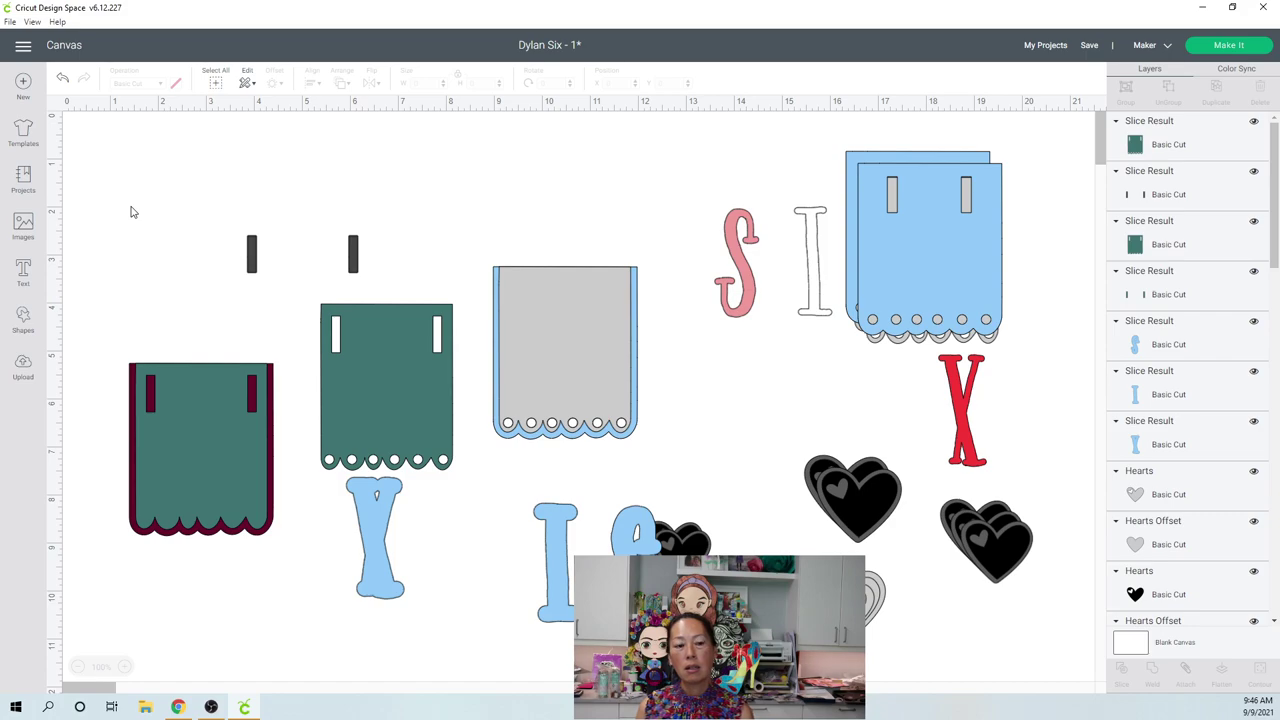
{"action": "left_click", "coordinate": [352, 258]}
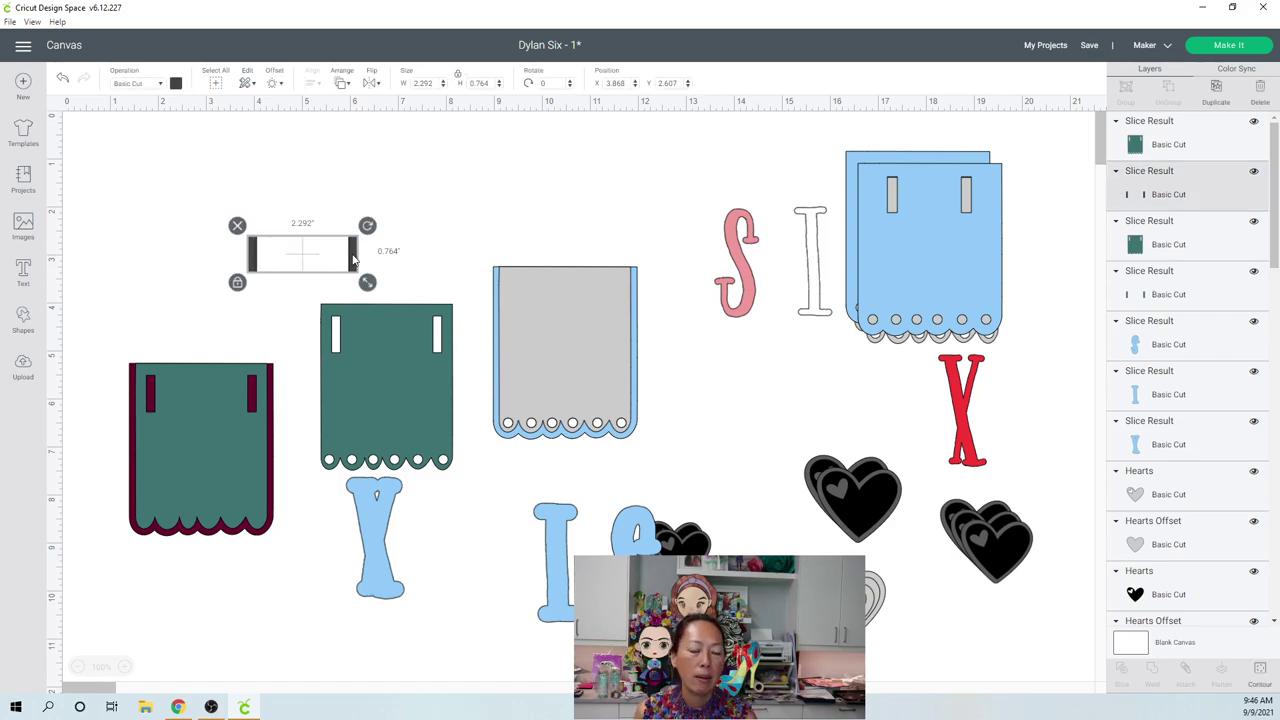
{"action": "left_click_drag", "start_coordinate": [352, 258], "coordinate": [269, 320]}
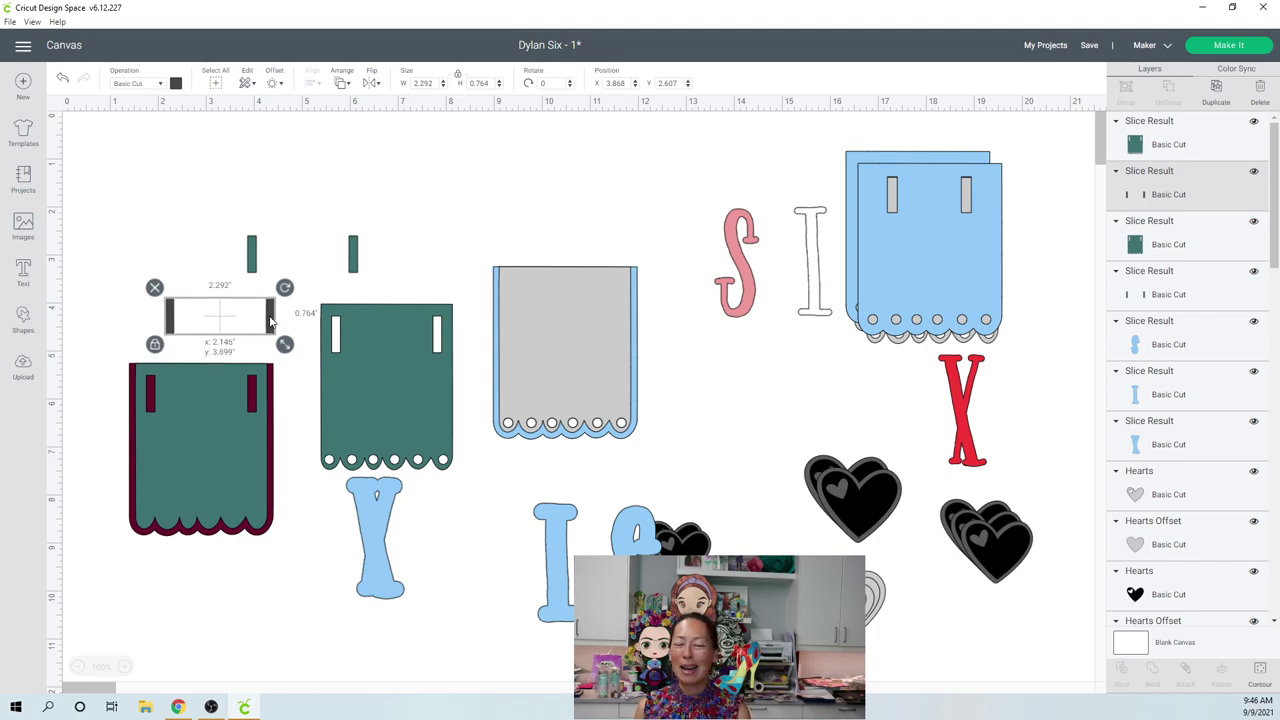
{"action": "left_click_drag", "start_coordinate": [269, 320], "coordinate": [251, 398]}
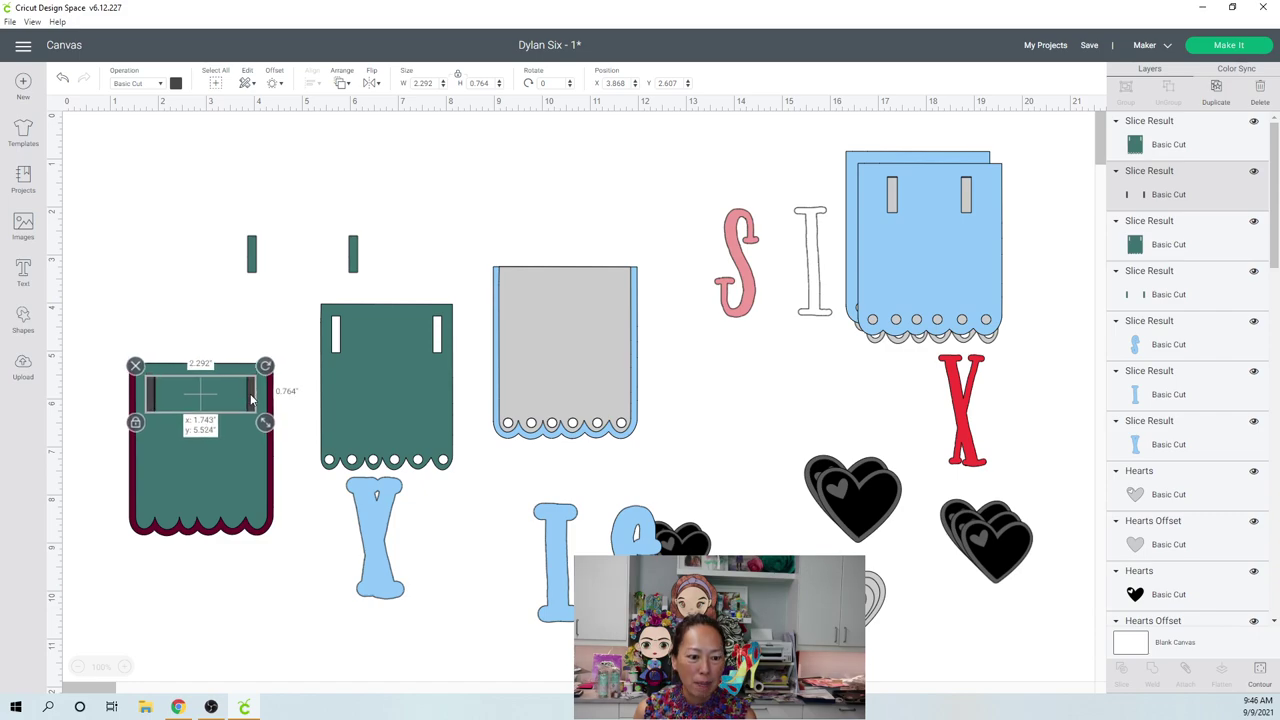
{"action": "left_click", "coordinate": [211, 318]}
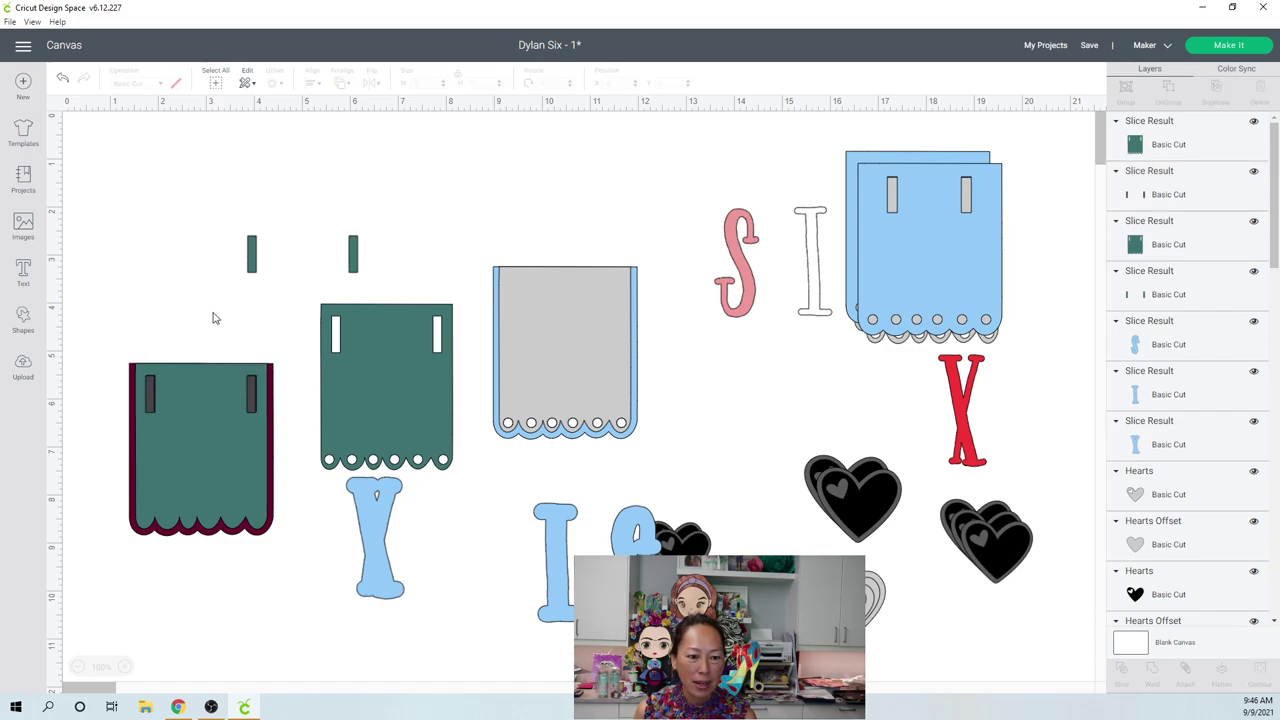
{"action": "left_click", "coordinate": [253, 399]}
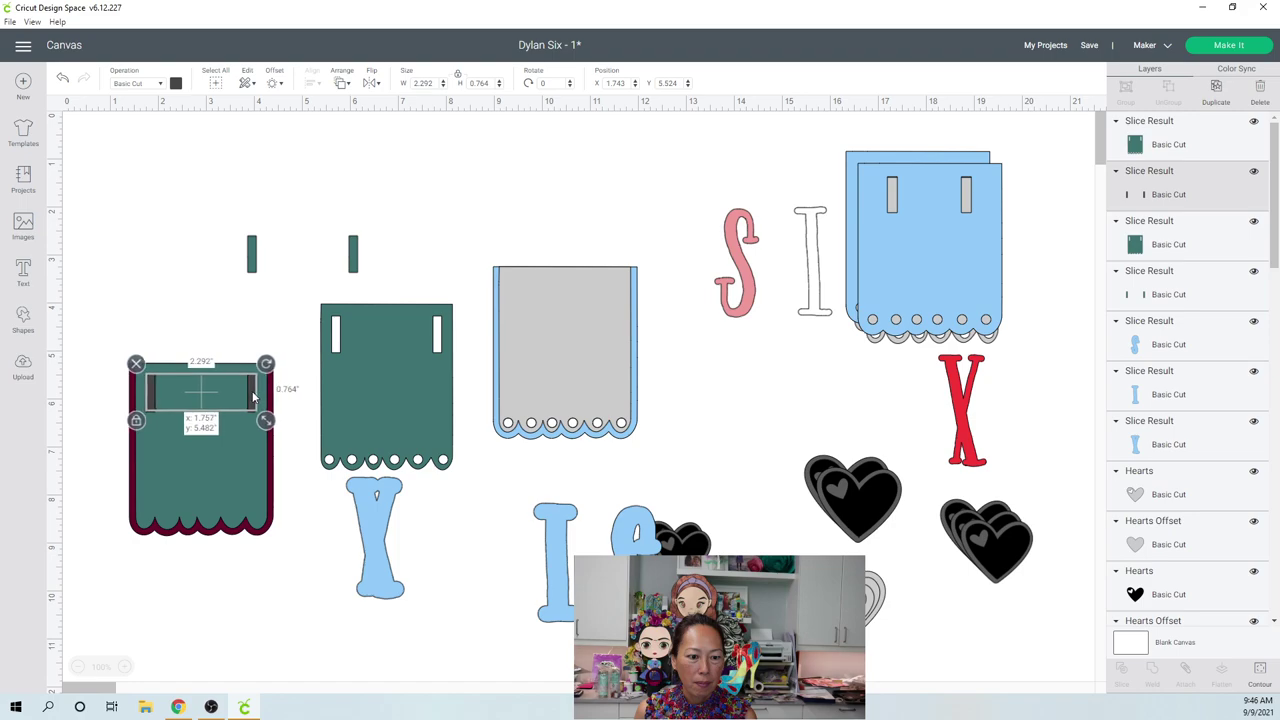
{"action": "left_click_drag", "start_coordinate": [253, 397], "coordinate": [251, 397]}
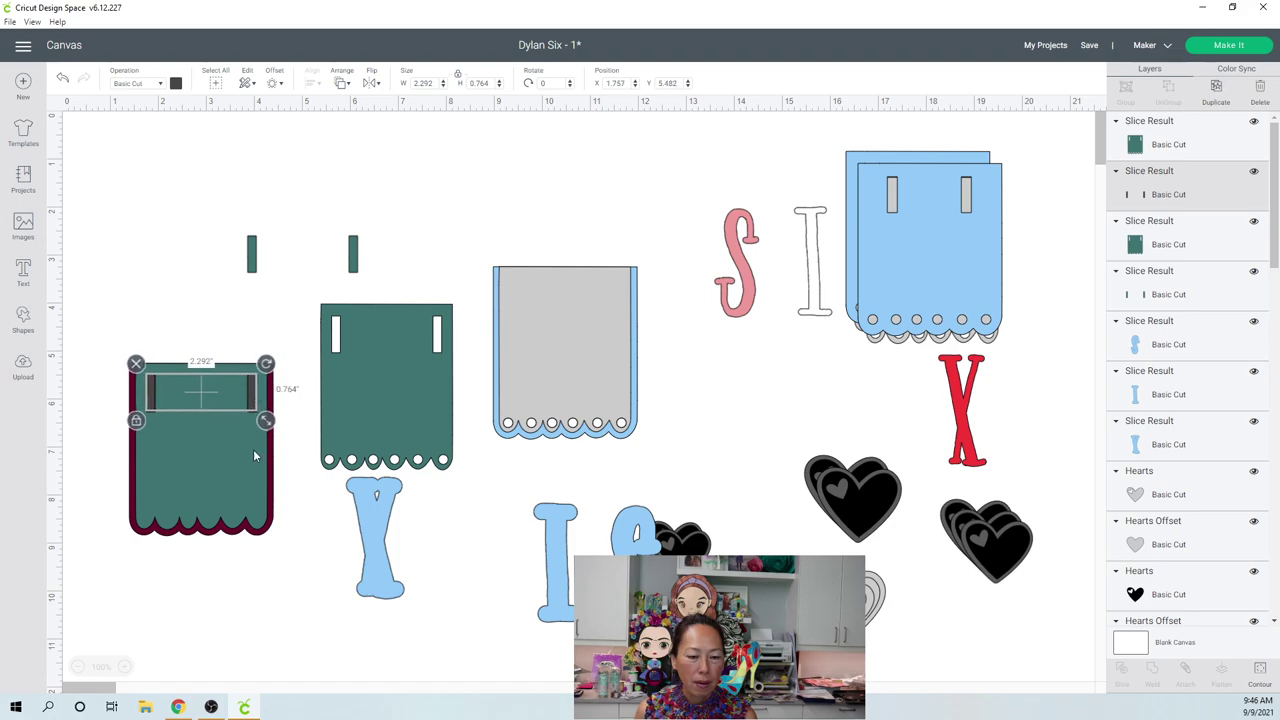
Step: Move the slot pair back above the panel and marquee-select the maroon-edged green pocket
{"action": "left_click", "coordinate": [280, 380]}
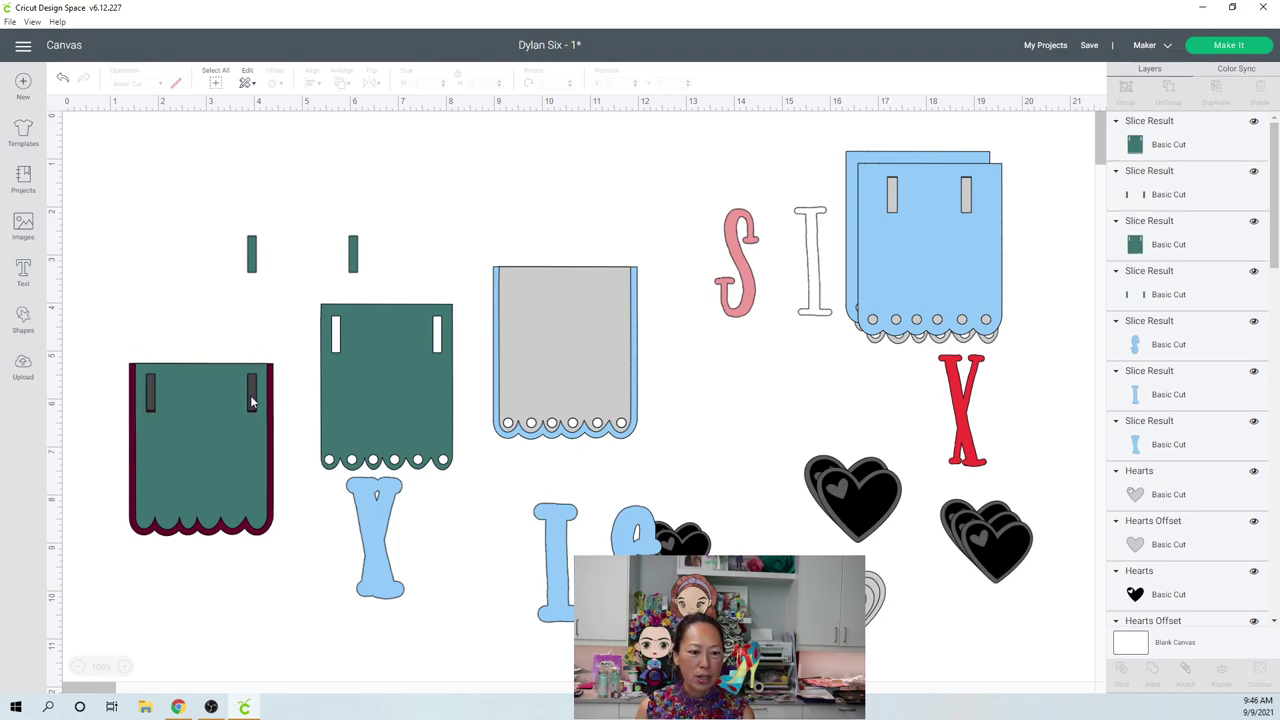
{"action": "left_click_drag", "start_coordinate": [250, 398], "coordinate": [253, 402]}
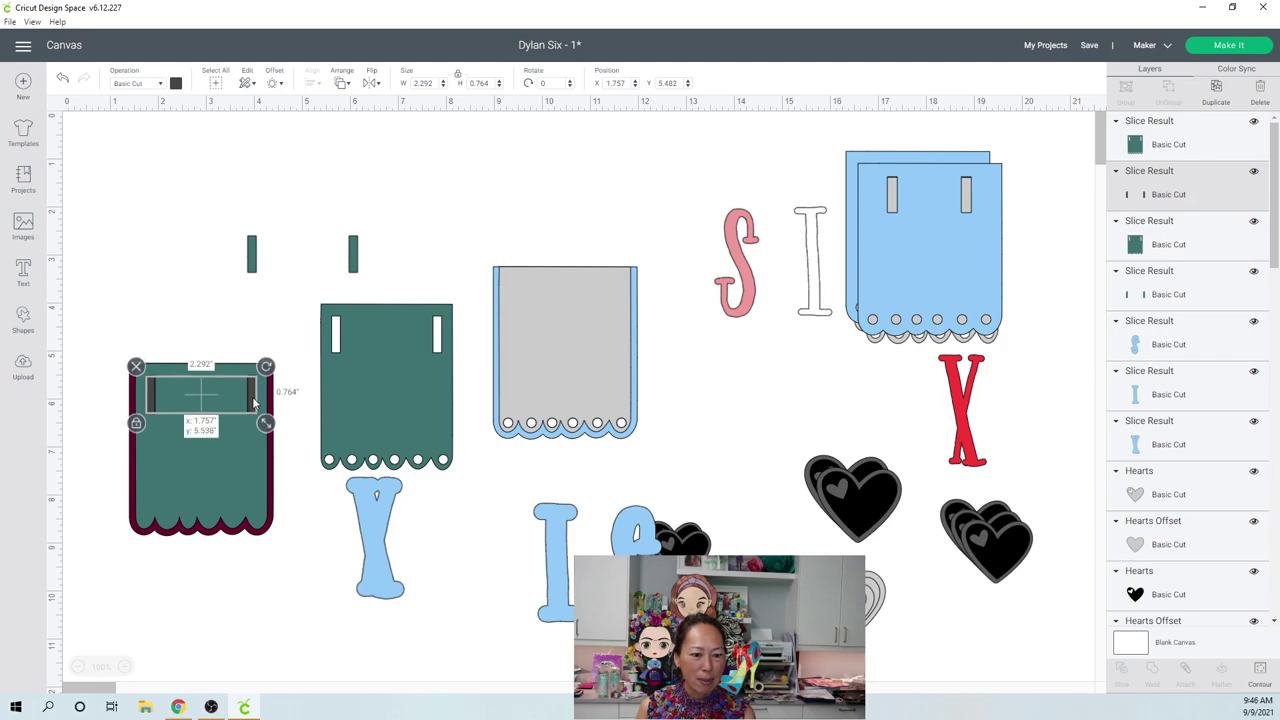
{"action": "left_click", "coordinate": [200, 297]}
{"action": "left_click_drag", "start_coordinate": [252, 396], "coordinate": [323, 233]}
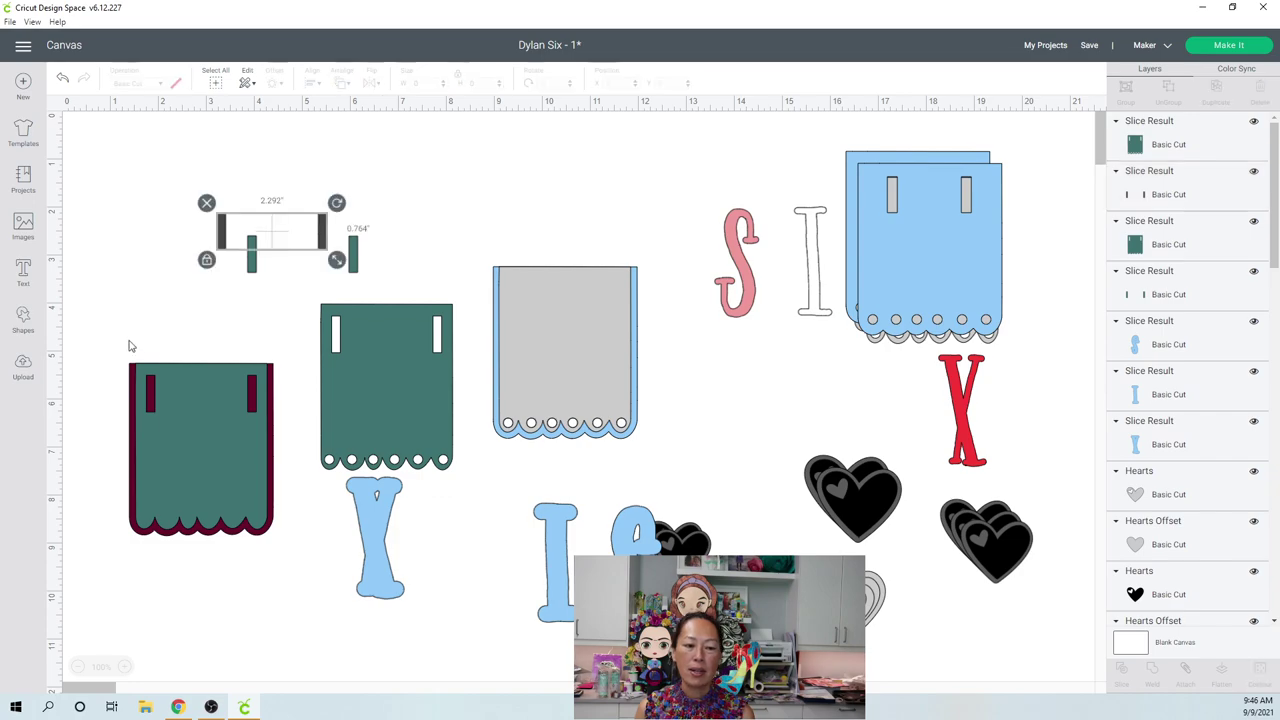
{"action": "left_click_drag", "start_coordinate": [111, 333], "coordinate": [222, 479]}
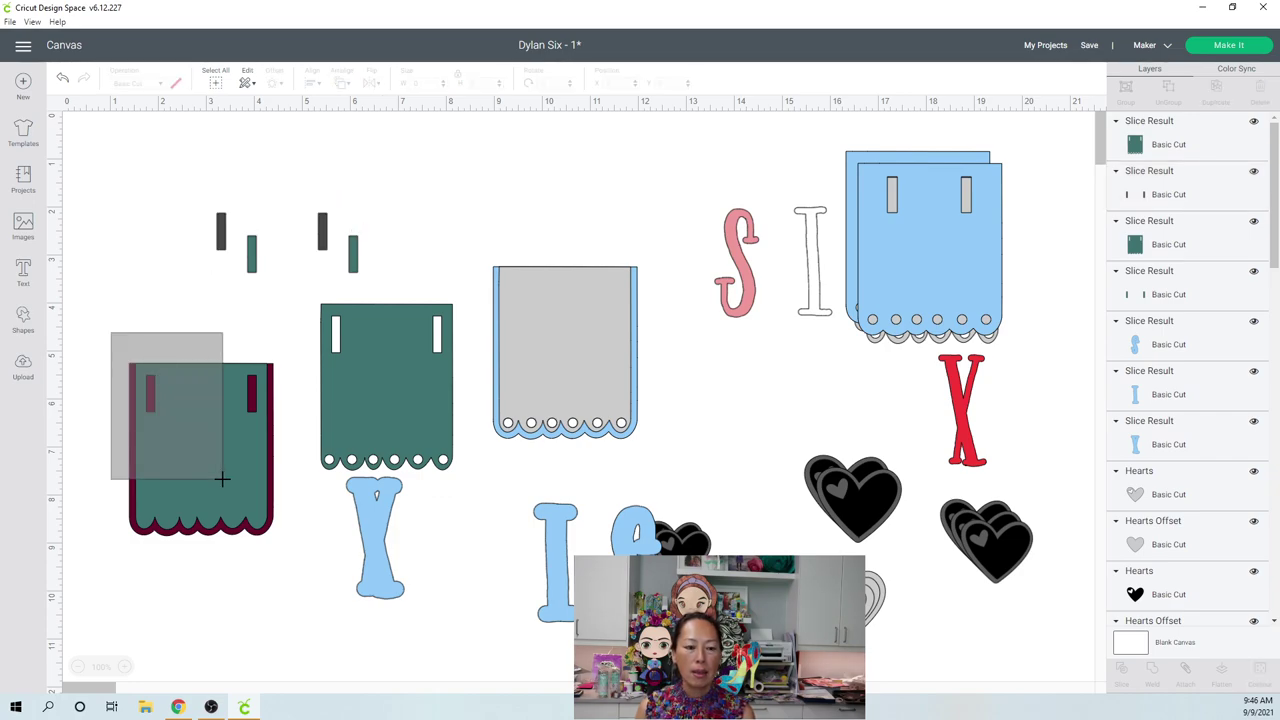
{"action": "left_click_drag", "start_coordinate": [222, 478], "coordinate": [222, 478]}
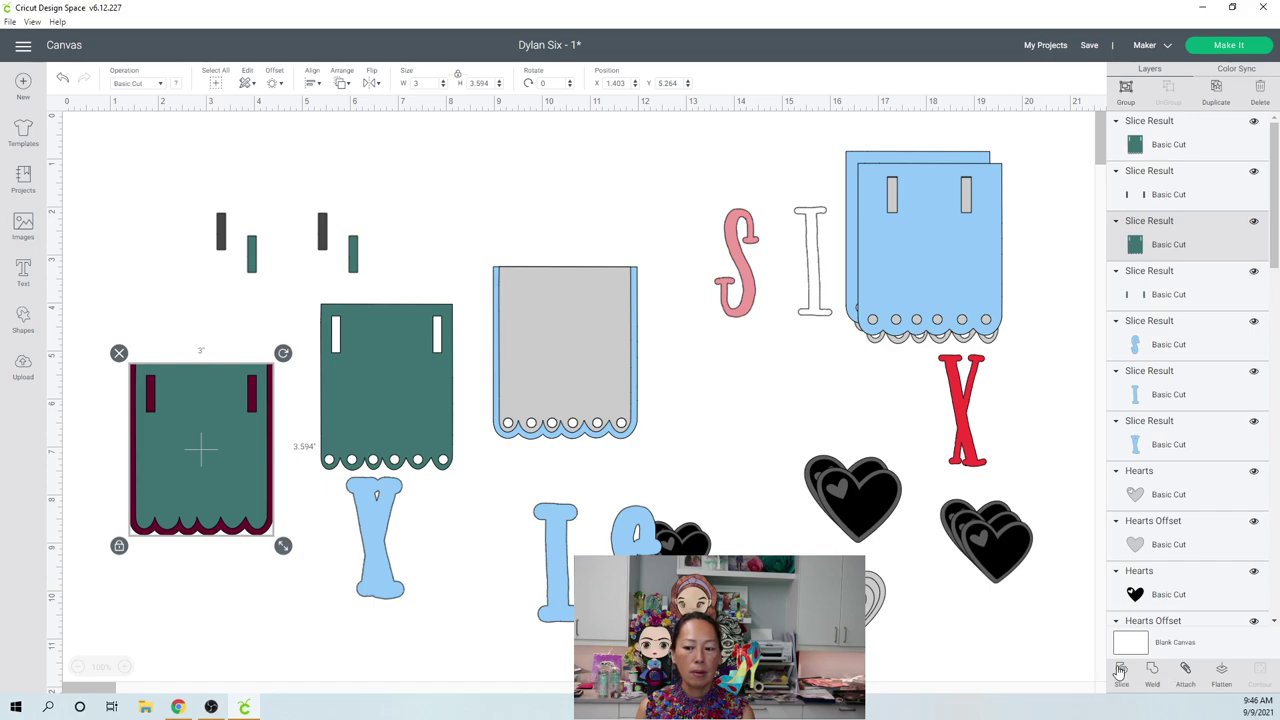
Step: Pull the green inner layer off the maroon pocket and place it above the grey piece
{"action": "left_click", "coordinate": [645, 508]}
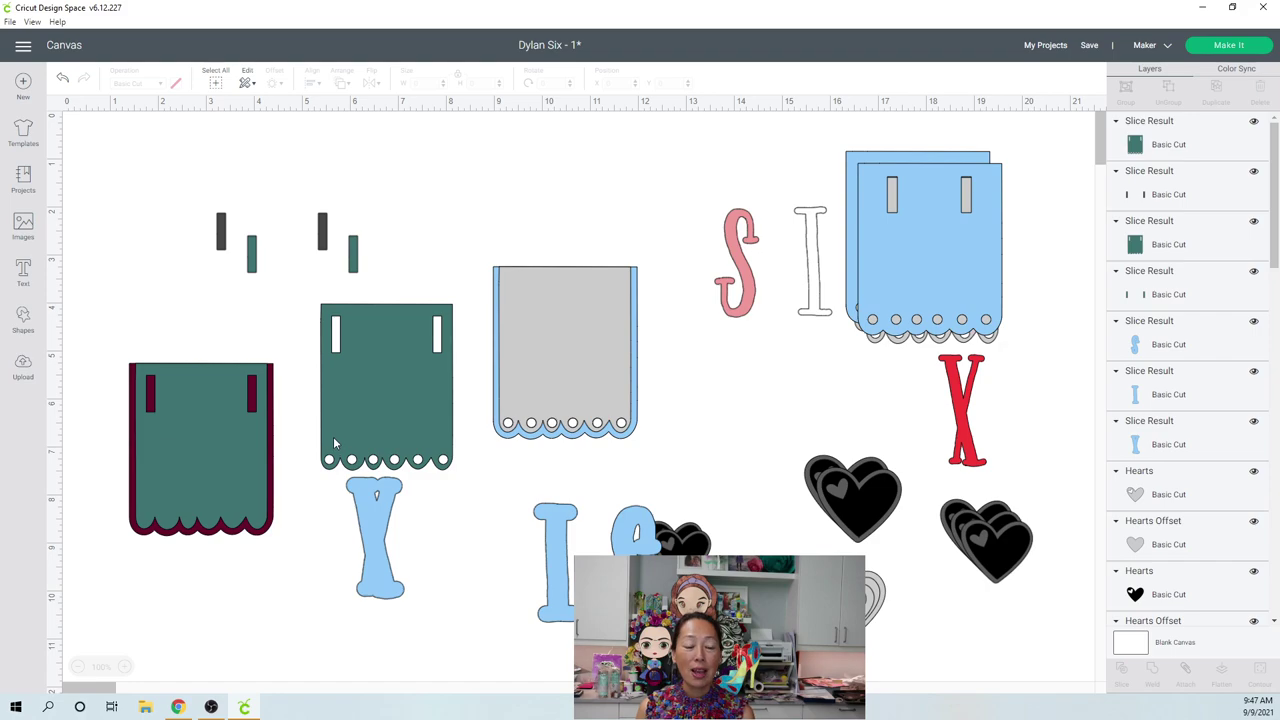
{"action": "key", "text": "ctrl+z"}
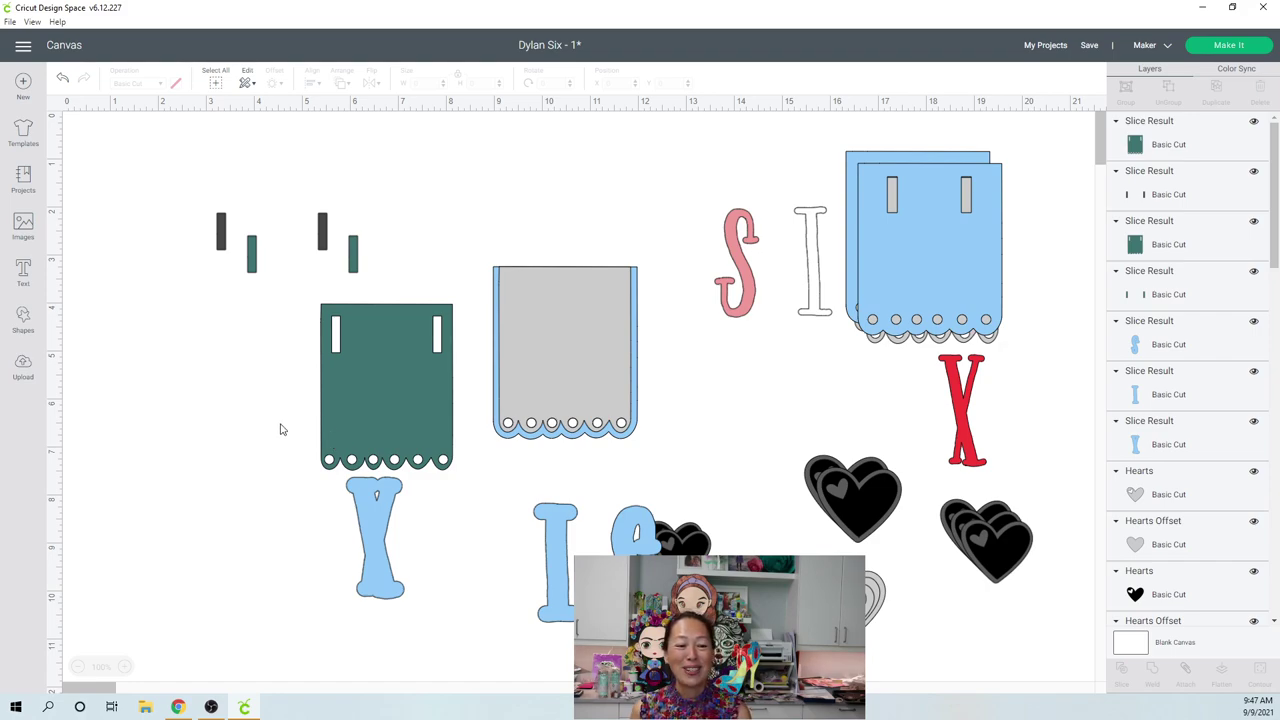
{"action": "key", "text": "ctrl+y"}
{"action": "left_click", "coordinate": [213, 420]}
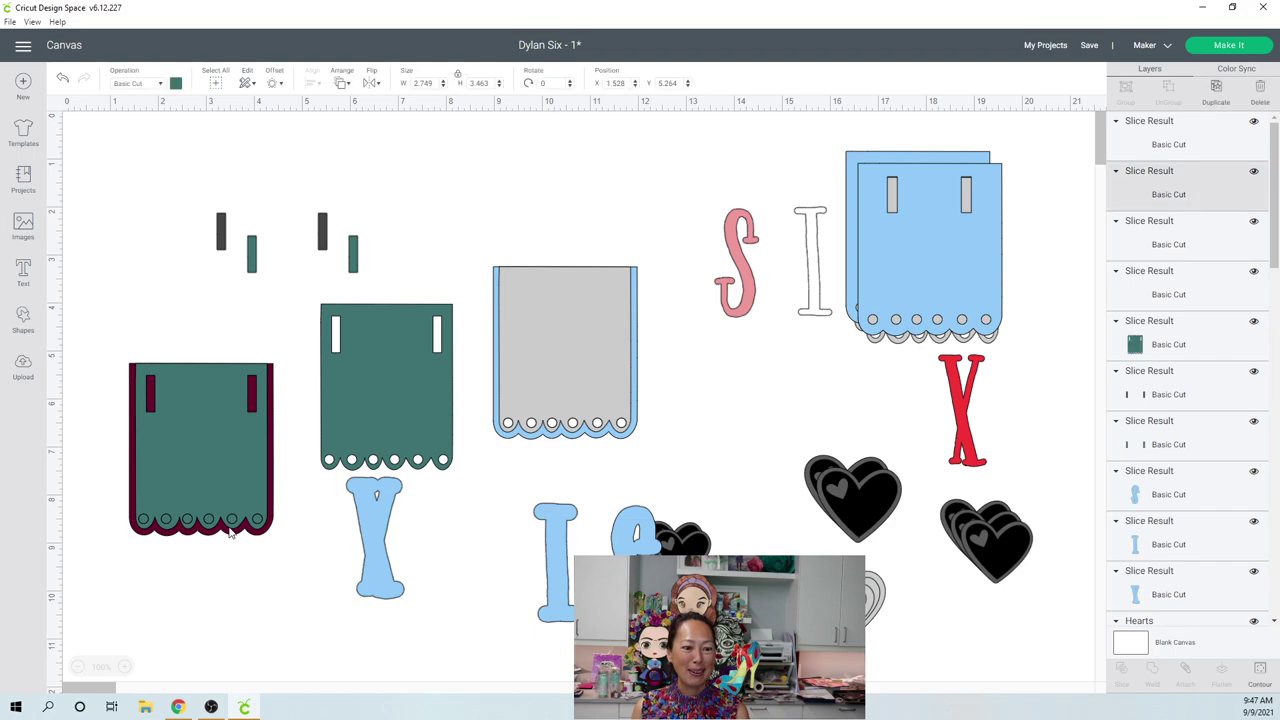
{"action": "left_click_drag", "start_coordinate": [213, 420], "coordinate": [278, 372]}
{"action": "left_click_drag", "start_coordinate": [378, 314], "coordinate": [484, 167]}
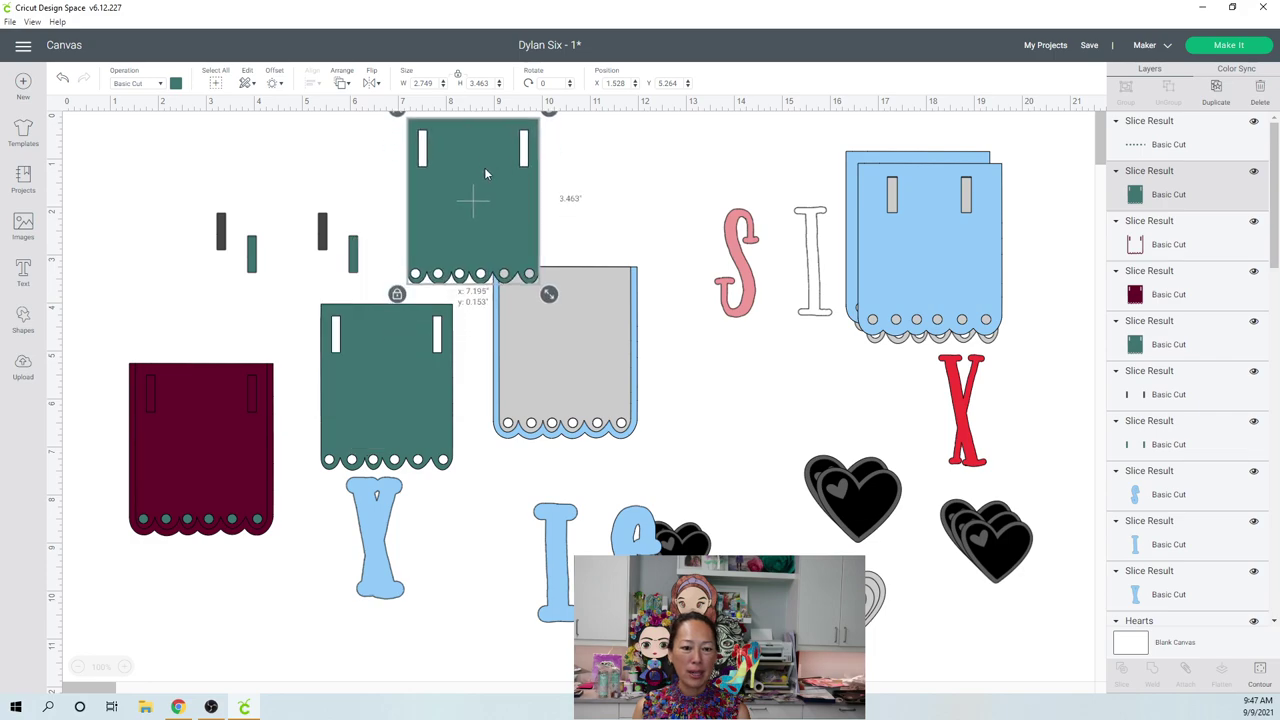
{"action": "left_click", "coordinate": [172, 412]}
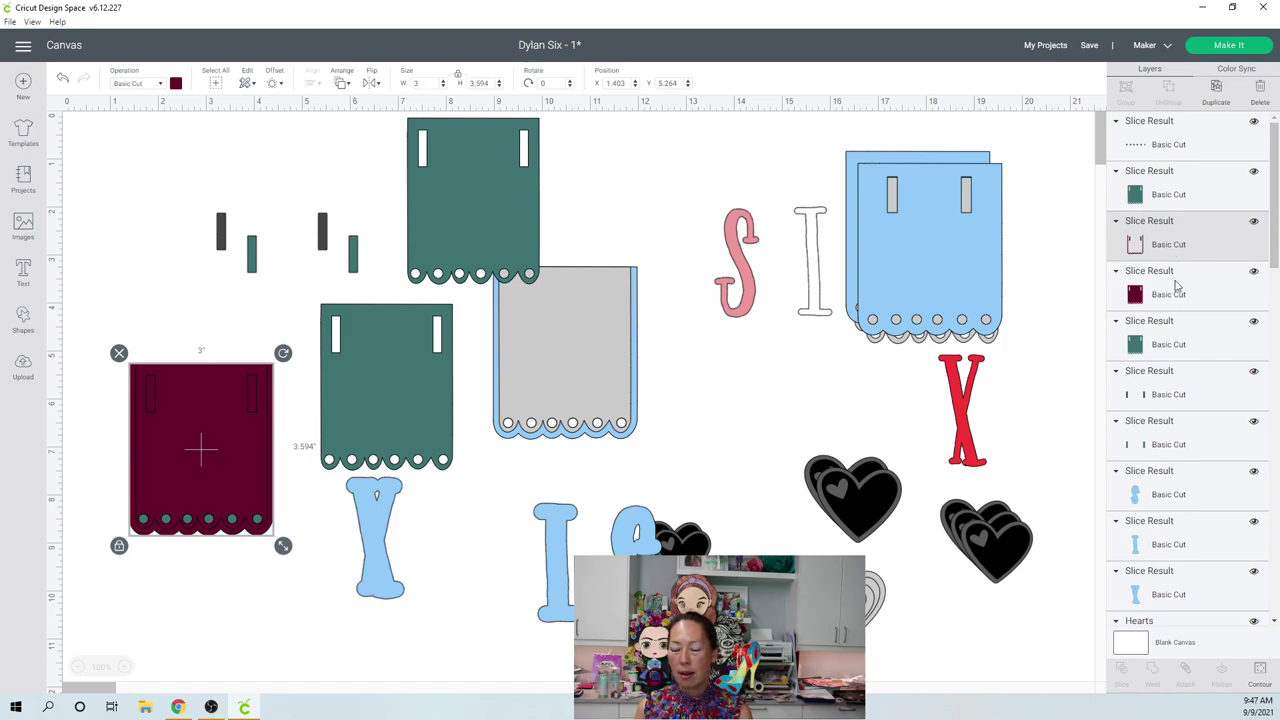
Step: Use Contour to show the left and right slots as holes through the maroon pocket
{"action": "left_click", "coordinate": [1262, 676]}
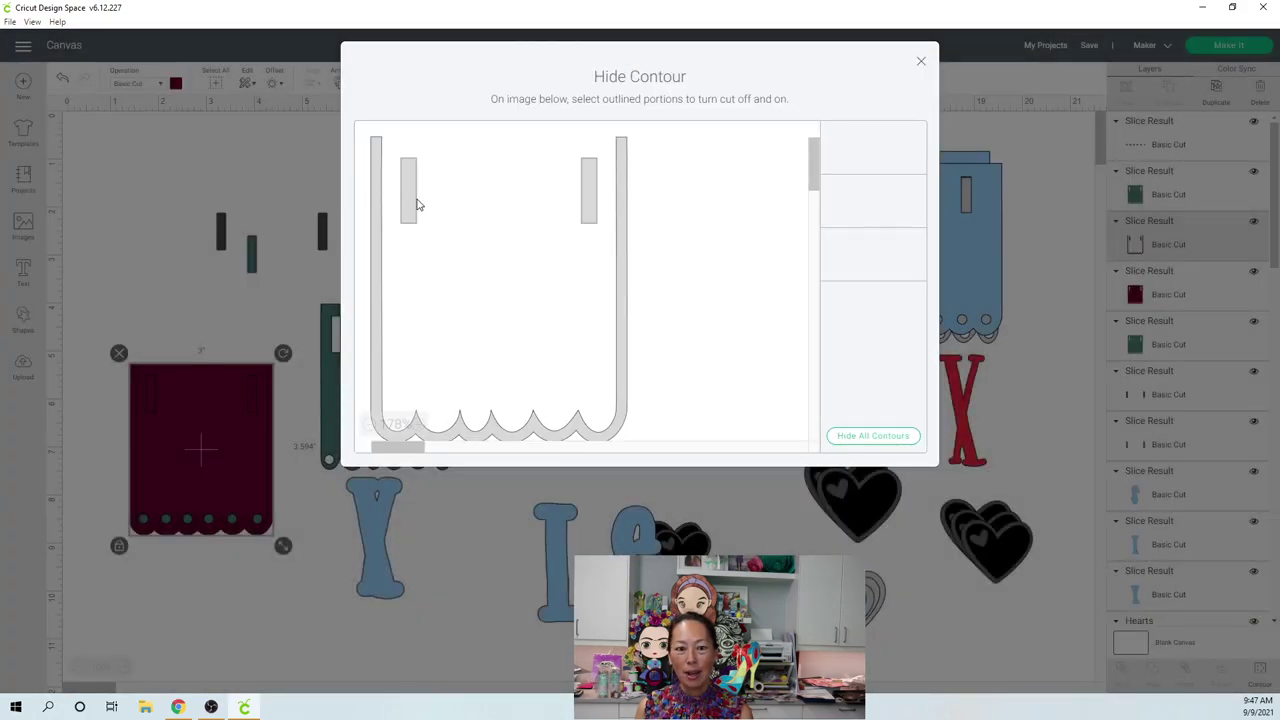
{"action": "left_click", "coordinate": [409, 200]}
{"action": "left_click", "coordinate": [587, 205]}
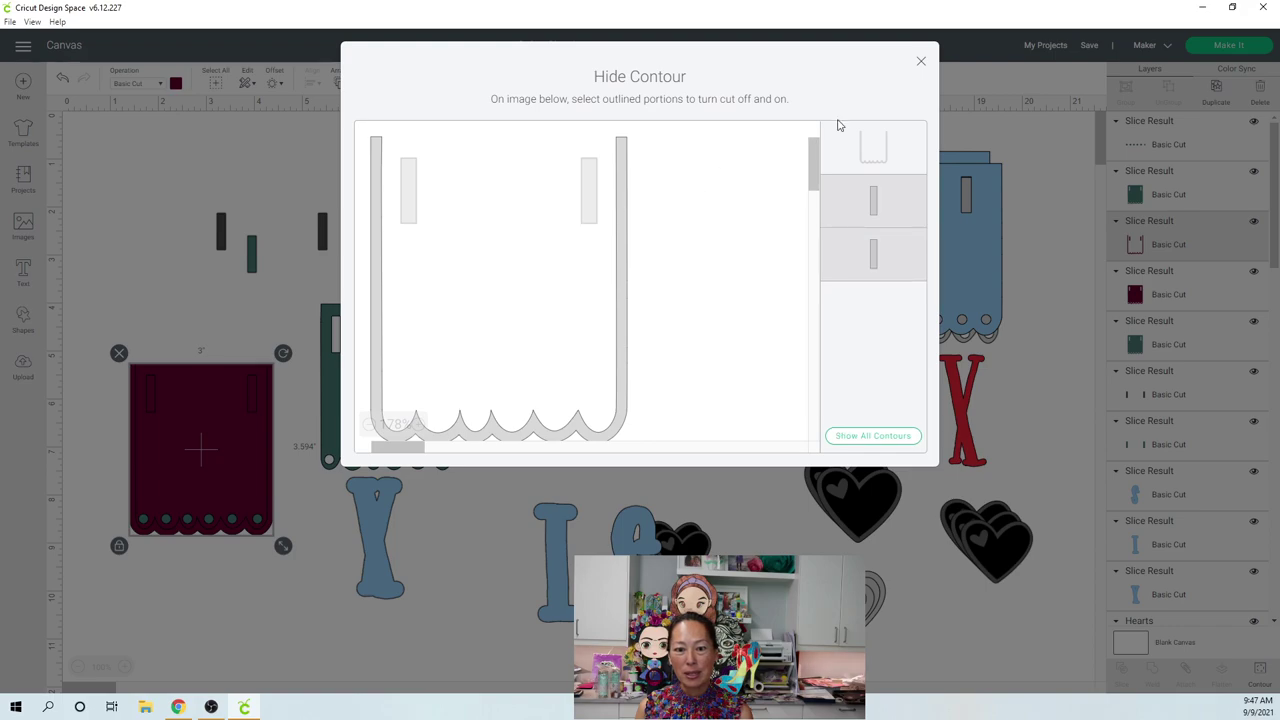
{"action": "left_click", "coordinate": [924, 64]}
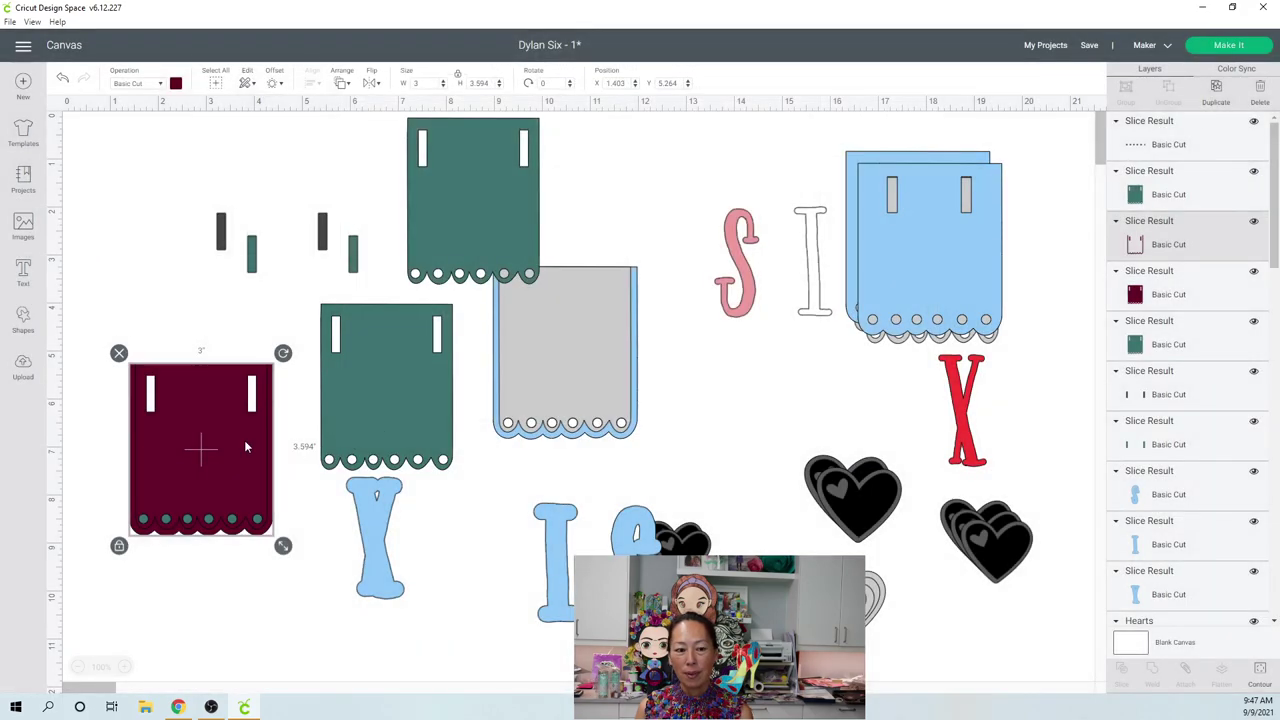
{"action": "left_click", "coordinate": [187, 595]}
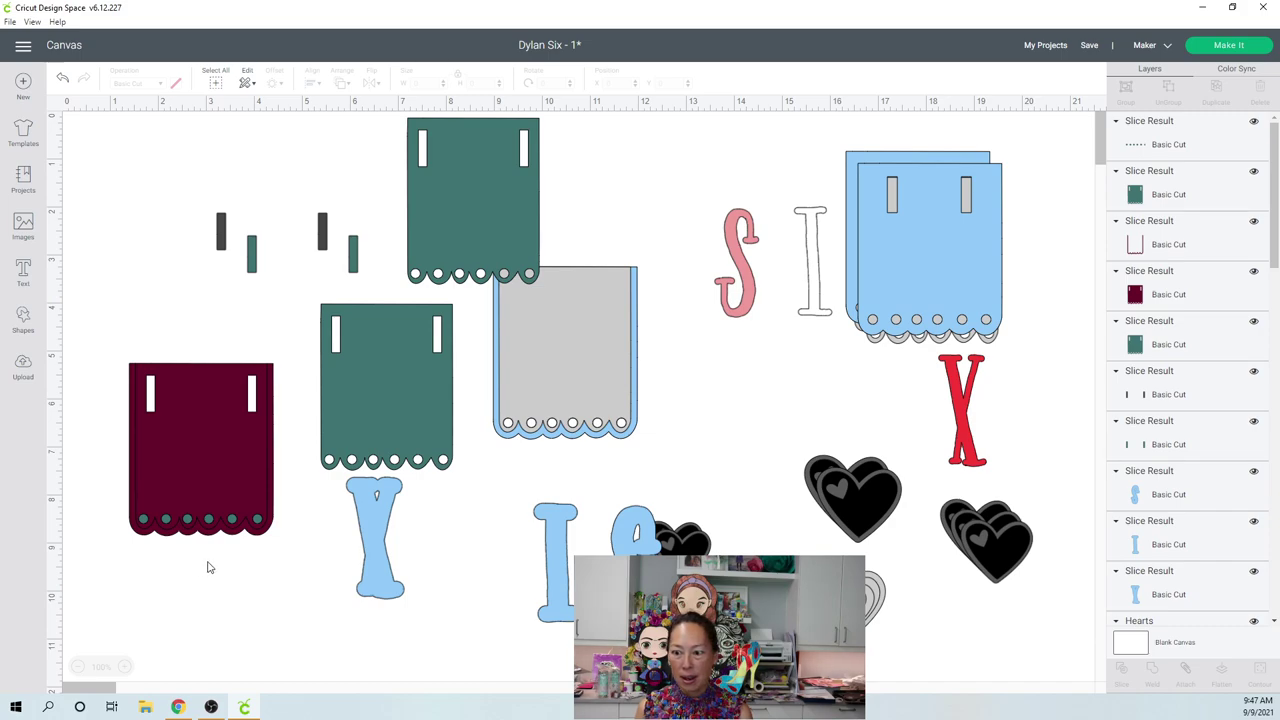
Step: Weld the maroon pocket pieces into a single banner and move it up
{"action": "left_click_drag", "start_coordinate": [100, 333], "coordinate": [288, 397]}
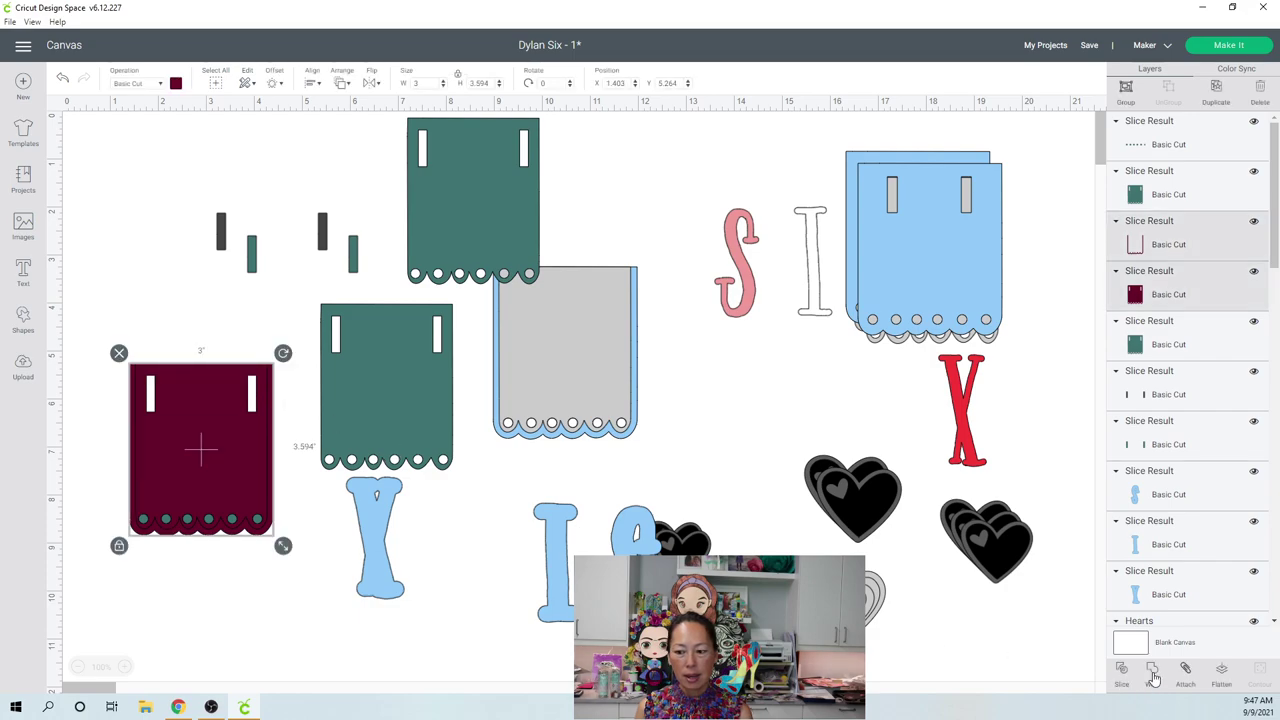
{"action": "left_click", "coordinate": [840, 676]}
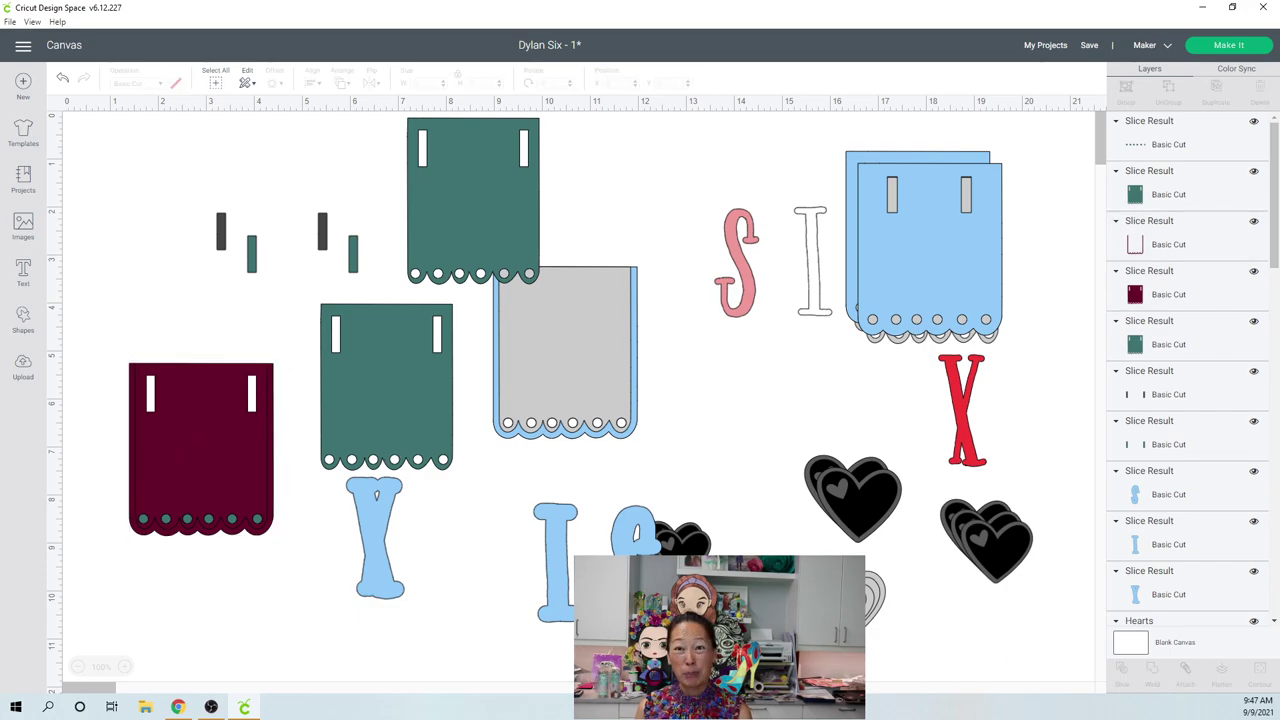
{"action": "key", "text": "Delete"}
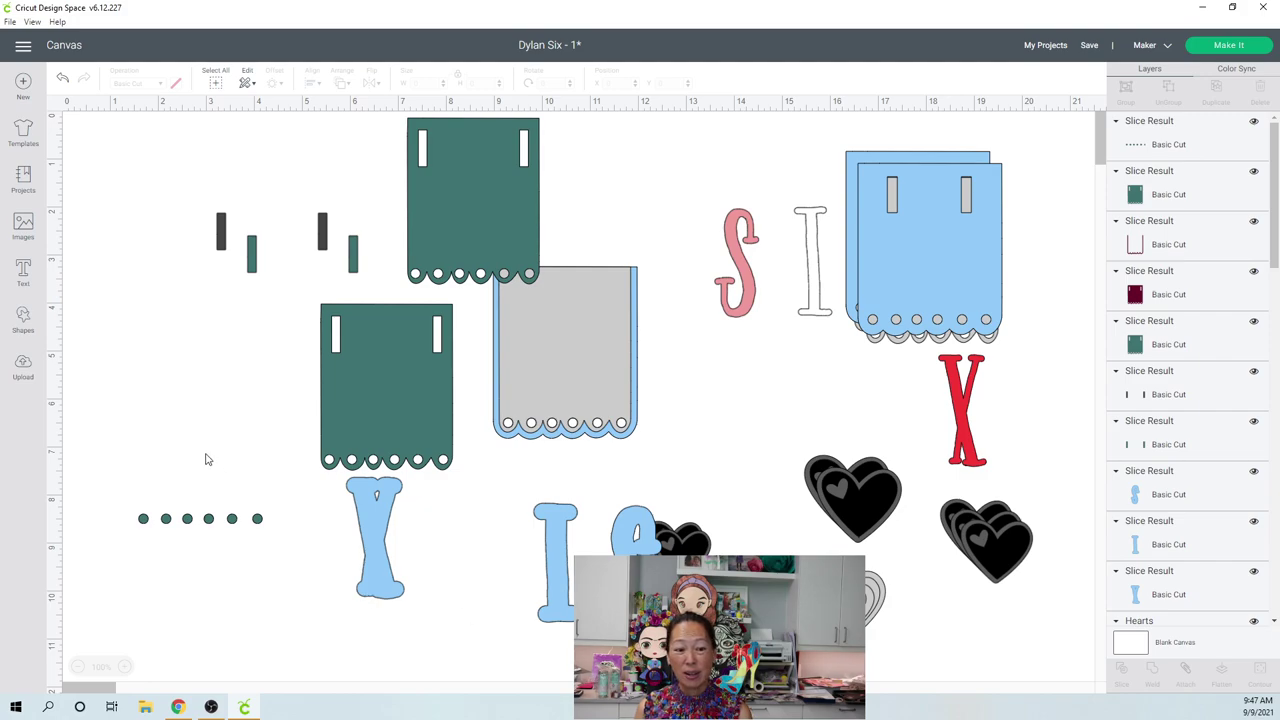
{"action": "key", "text": "ctrl+z"}
{"action": "left_click_drag", "start_coordinate": [205, 452], "coordinate": [202, 395]}
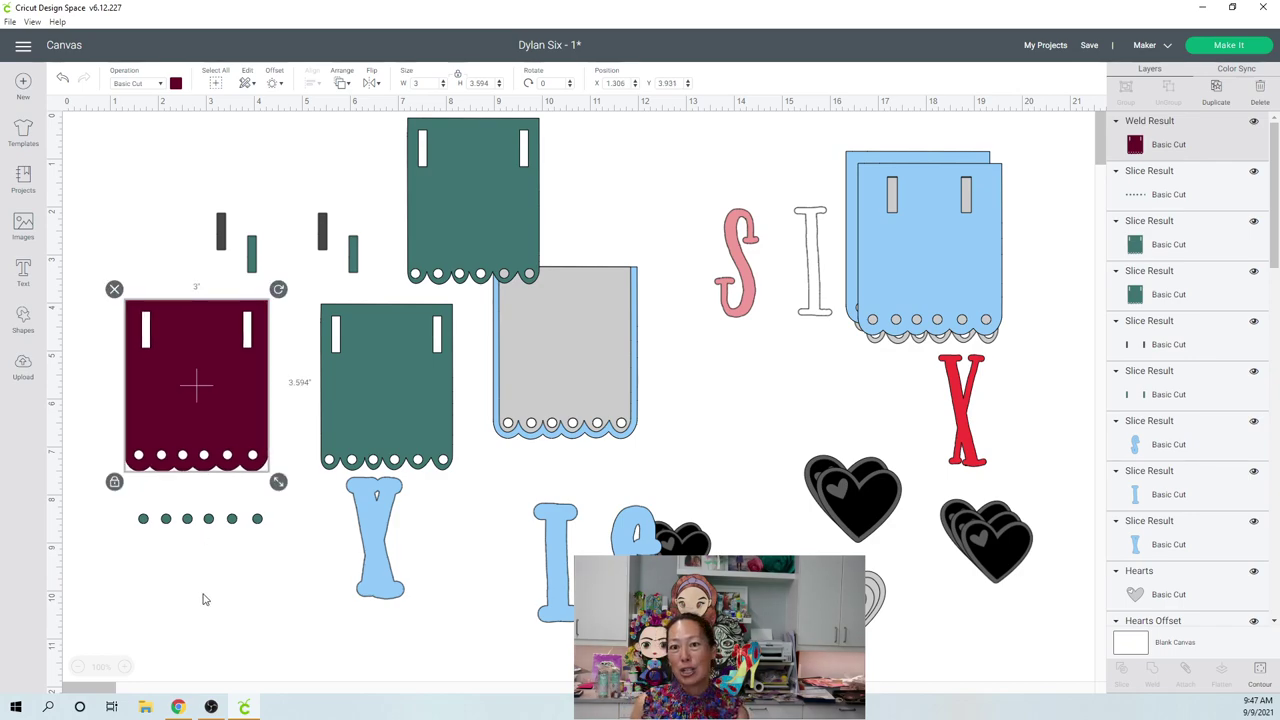
Step: Delete the leftover teal dot row and four slot pieces, then place the teal piece over the banner
{"action": "left_click_drag", "start_coordinate": [272, 548], "coordinate": [143, 517]}
{"action": "key", "text": "Delete"}
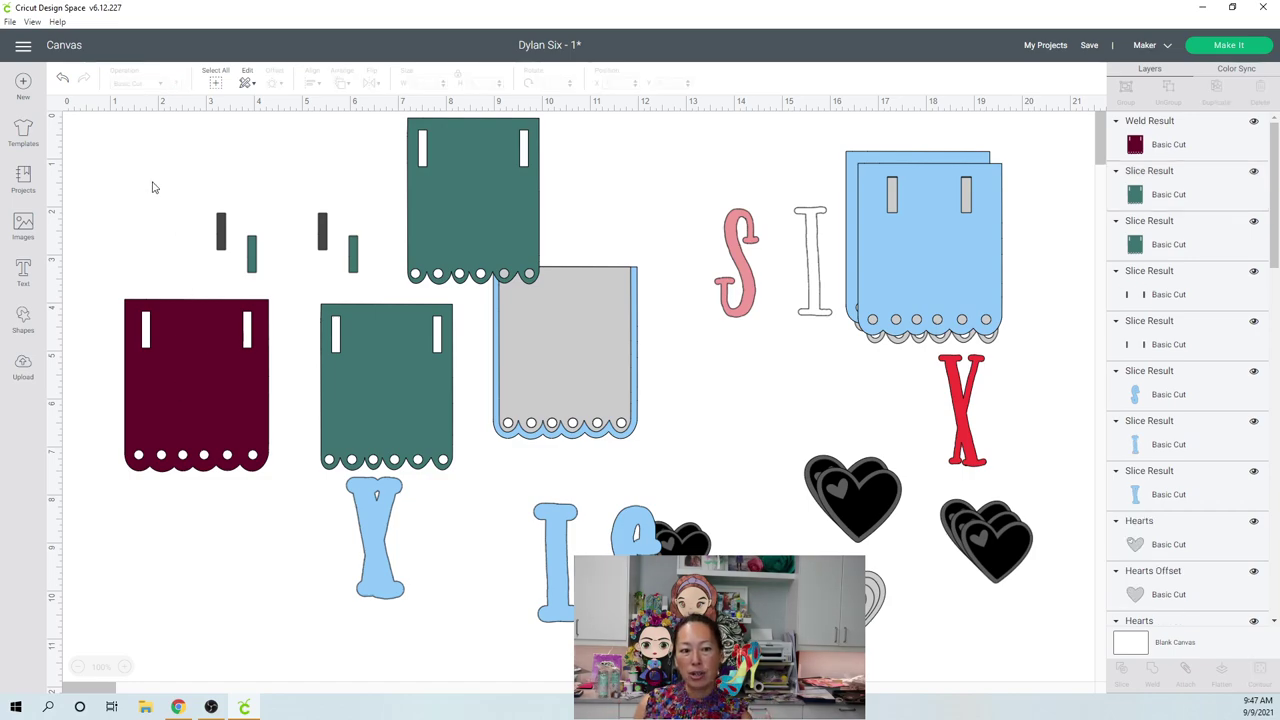
{"action": "left_click_drag", "start_coordinate": [150, 178], "coordinate": [366, 256]}
{"action": "key", "text": "Delete"}
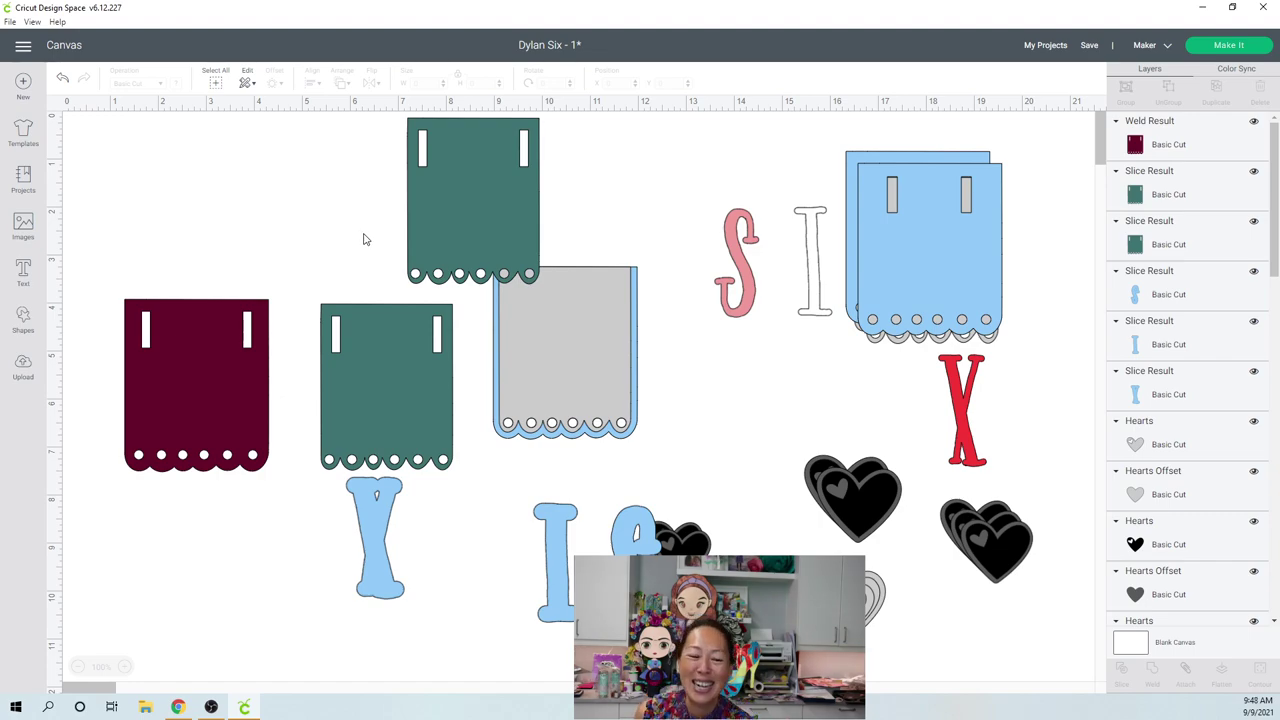
{"action": "left_click_drag", "start_coordinate": [207, 353], "coordinate": [258, 270]}
{"action": "left_click_drag", "start_coordinate": [441, 376], "coordinate": [339, 295]}
Step: Move the teal panel onto the maroon banner and bring it to the front
{"action": "key", "text": "ctrl+z"}
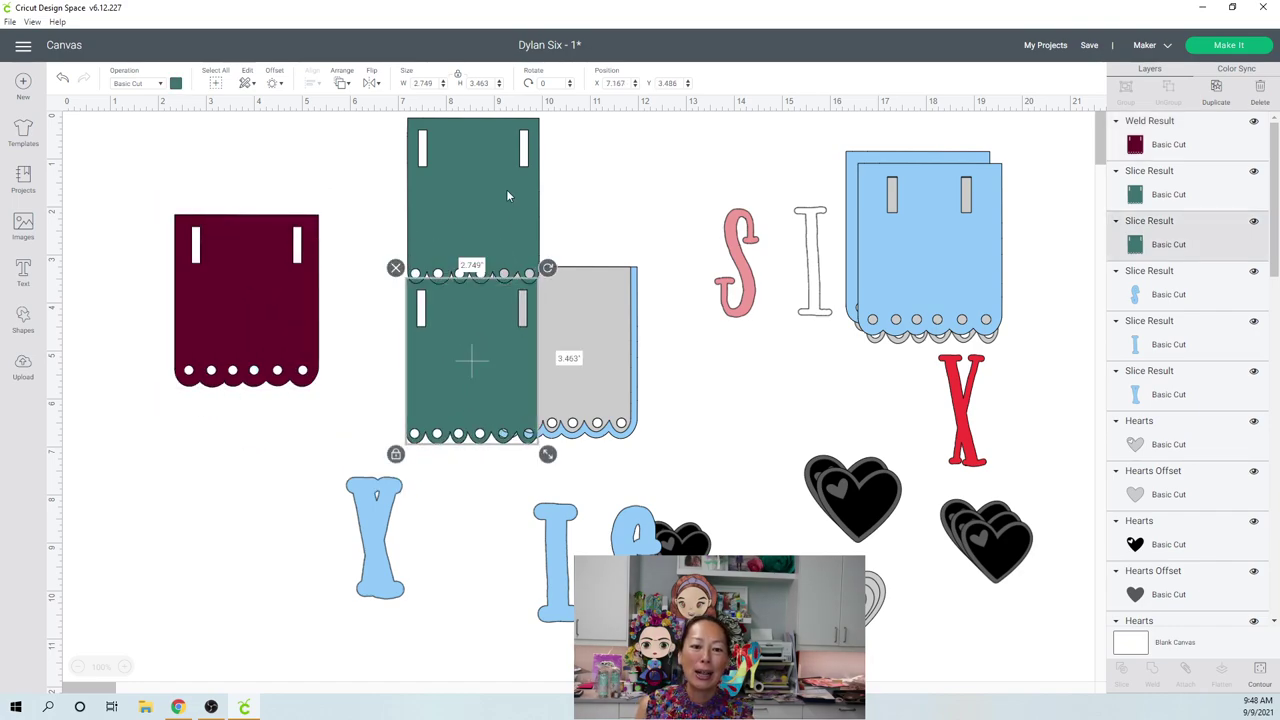
{"action": "left_click_drag", "start_coordinate": [506, 189], "coordinate": [302, 262]}
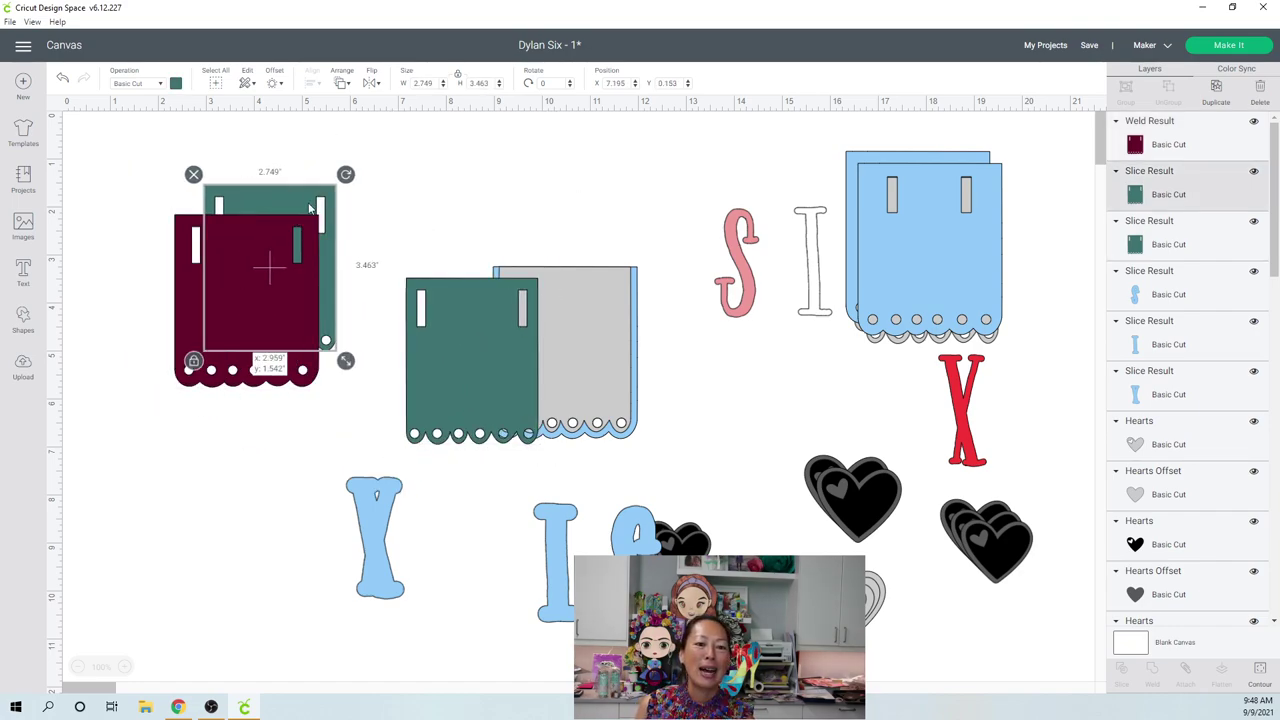
{"action": "left_click", "coordinate": [340, 86]}
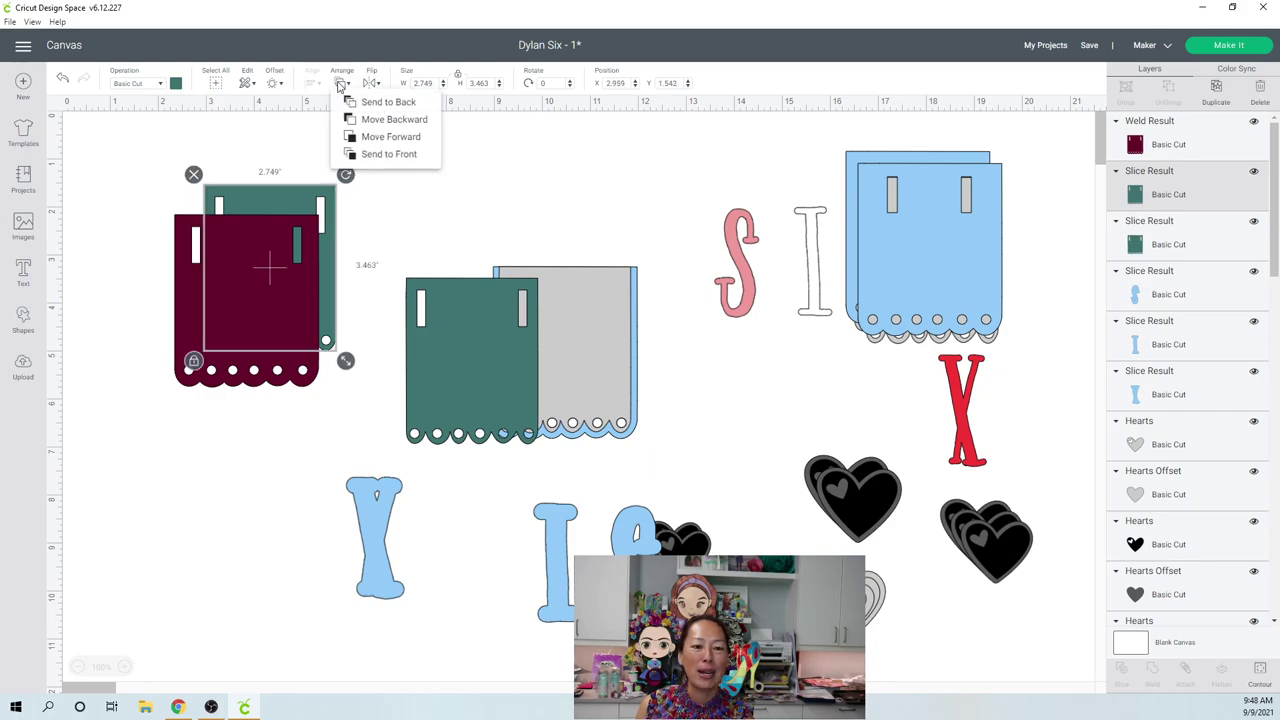
{"action": "left_click", "coordinate": [381, 155]}
{"action": "left_click", "coordinate": [343, 86]}
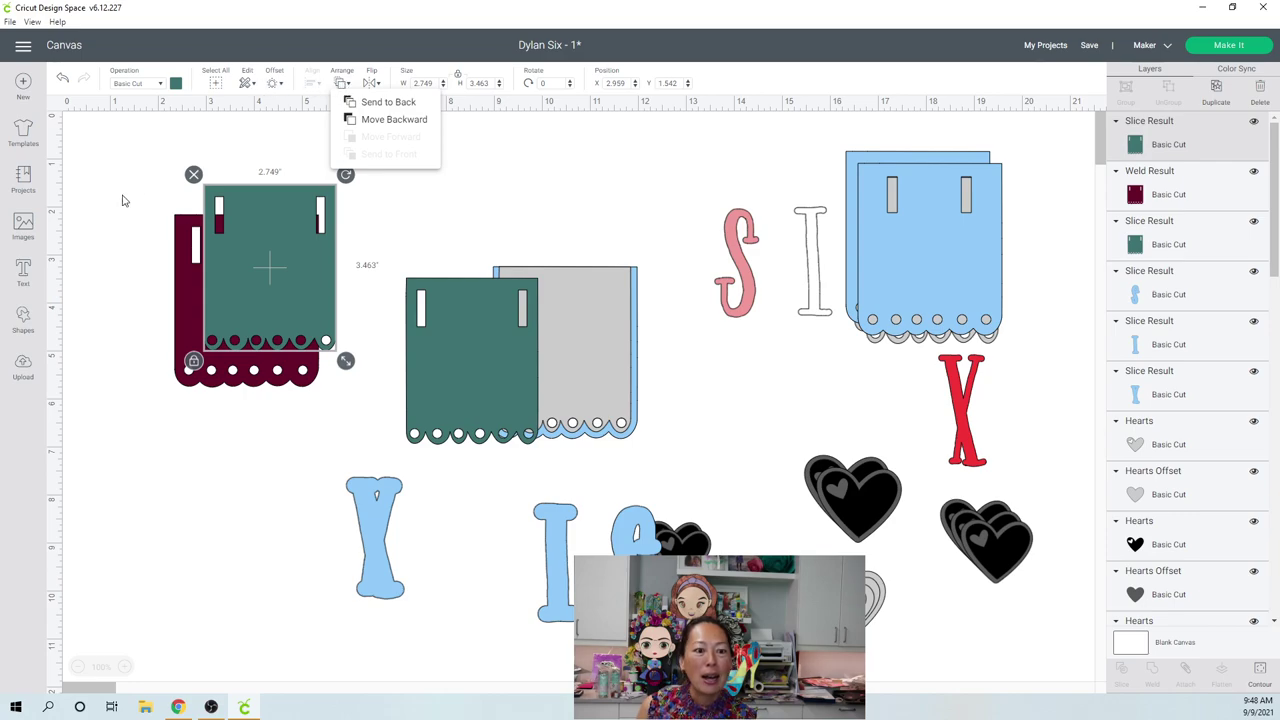
Step: Align both banners along their tops and centre them horizontally
{"action": "left_click_drag", "start_coordinate": [120, 204], "coordinate": [249, 280]}
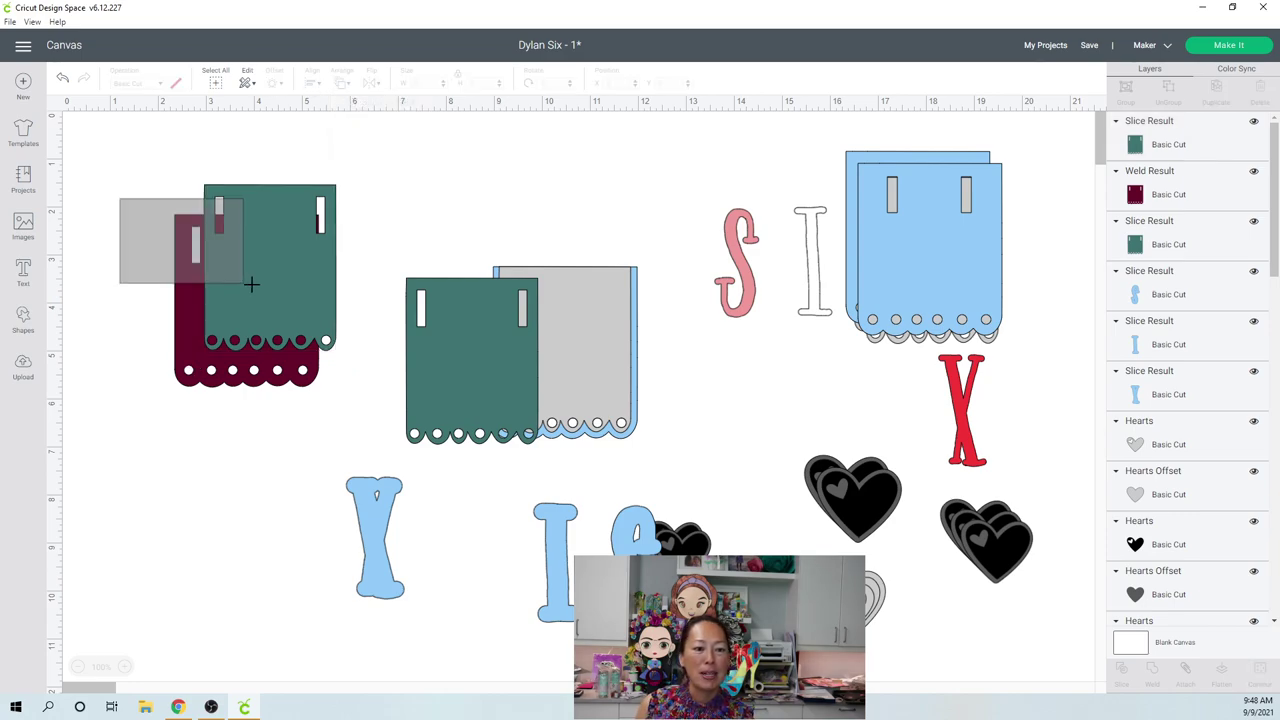
{"action": "left_click", "coordinate": [314, 86]}
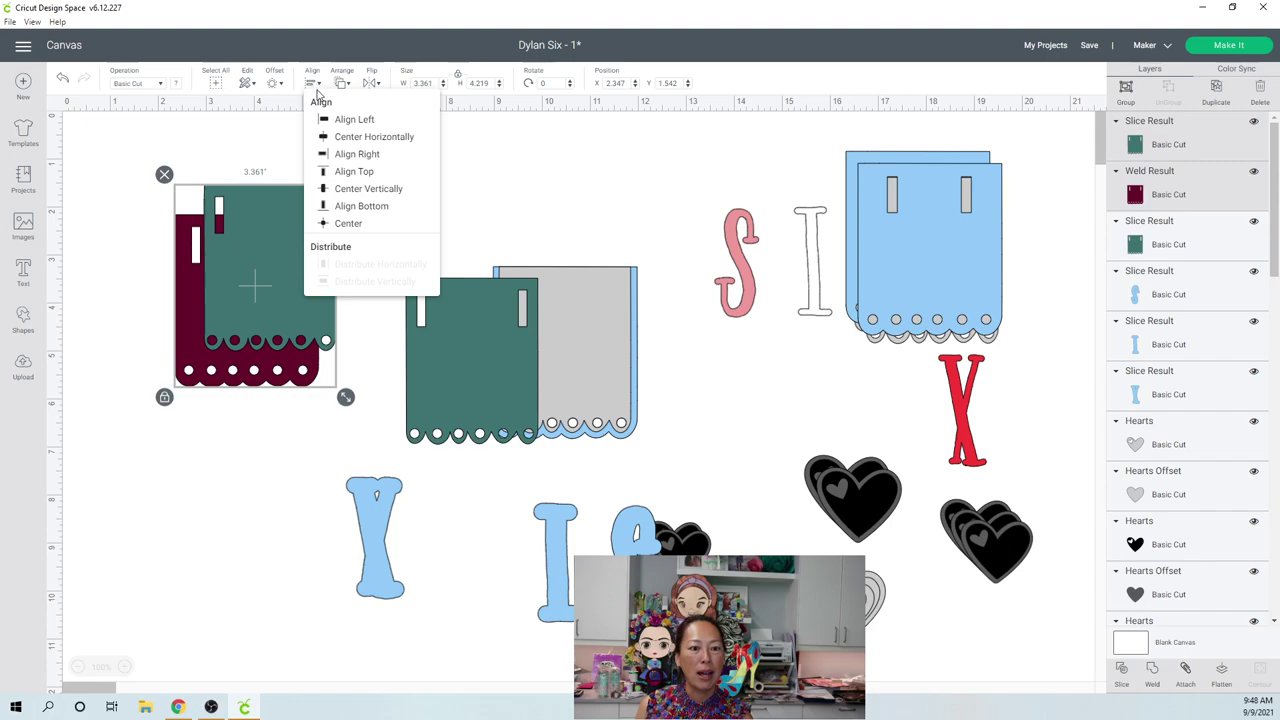
{"action": "left_click", "coordinate": [345, 175]}
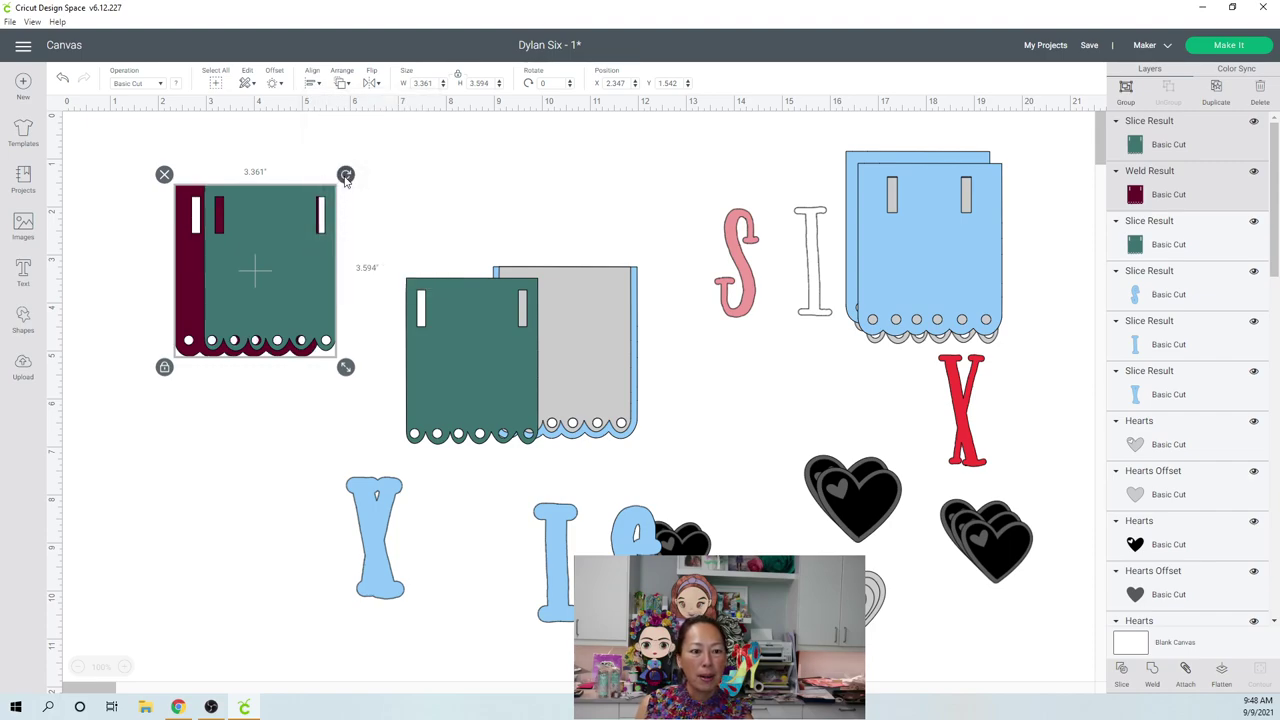
{"action": "left_click", "coordinate": [312, 82]}
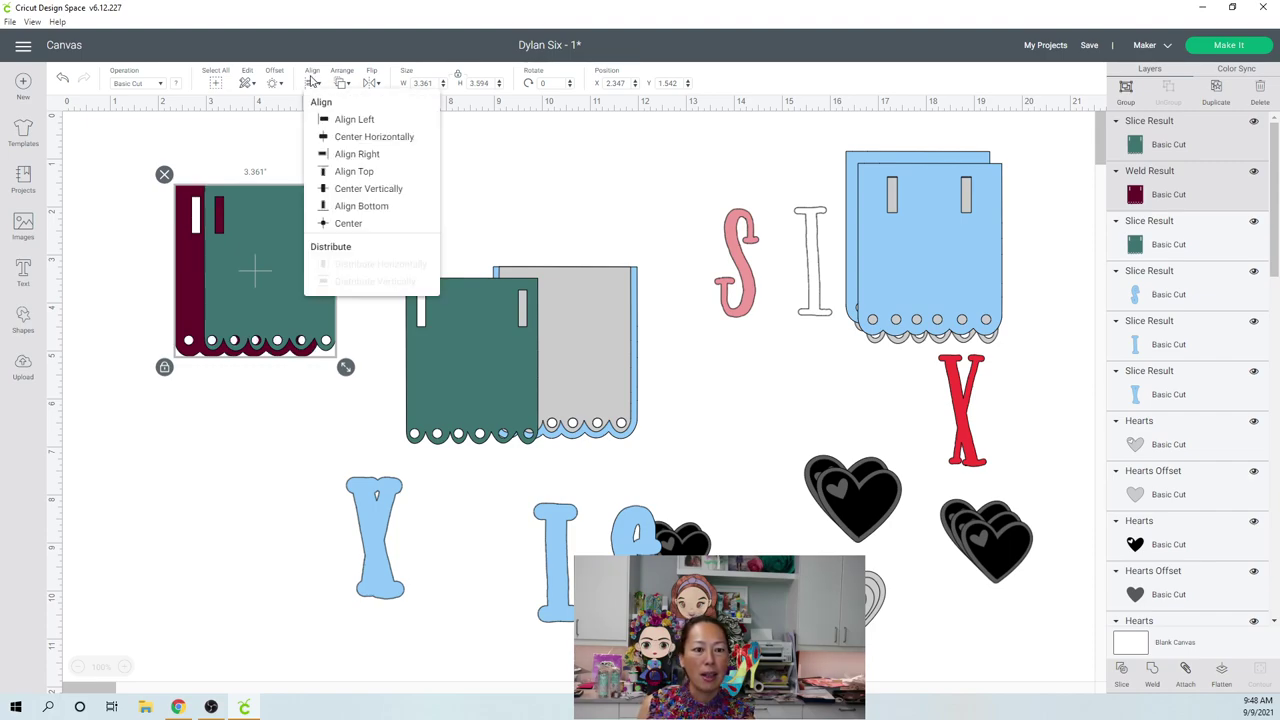
{"action": "left_click", "coordinate": [362, 137]}
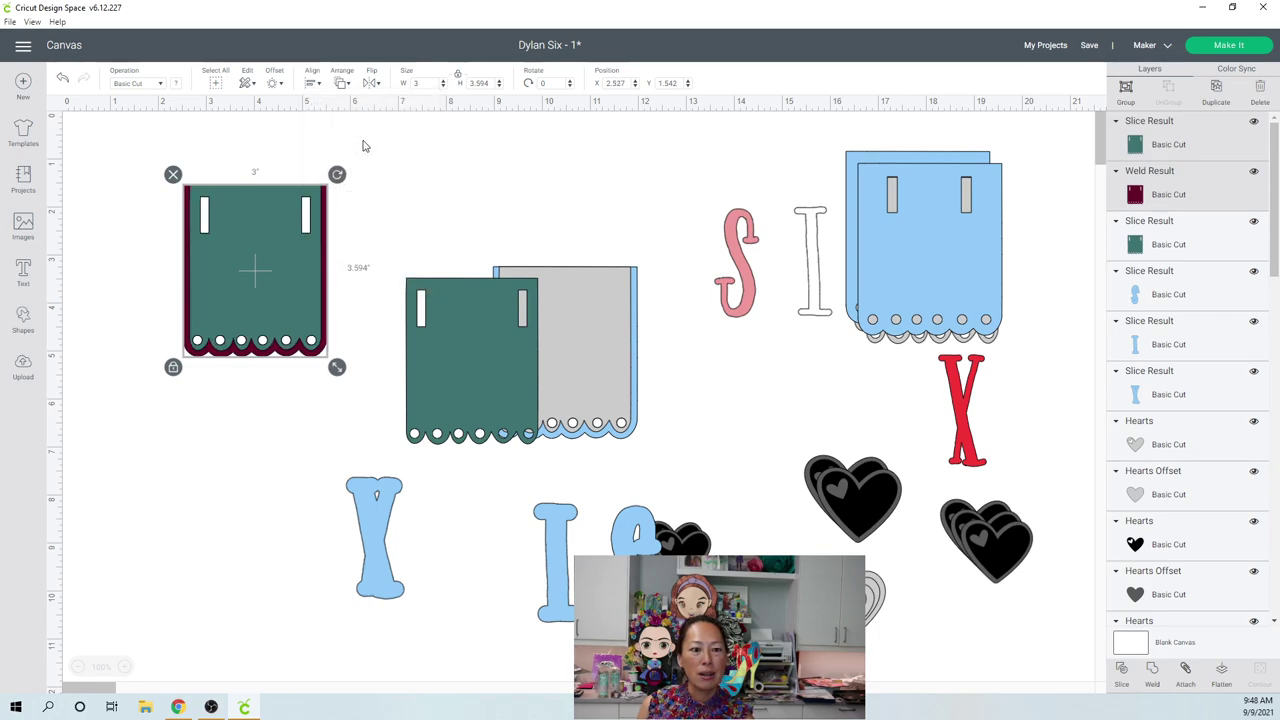
{"action": "left_click", "coordinate": [250, 390]}
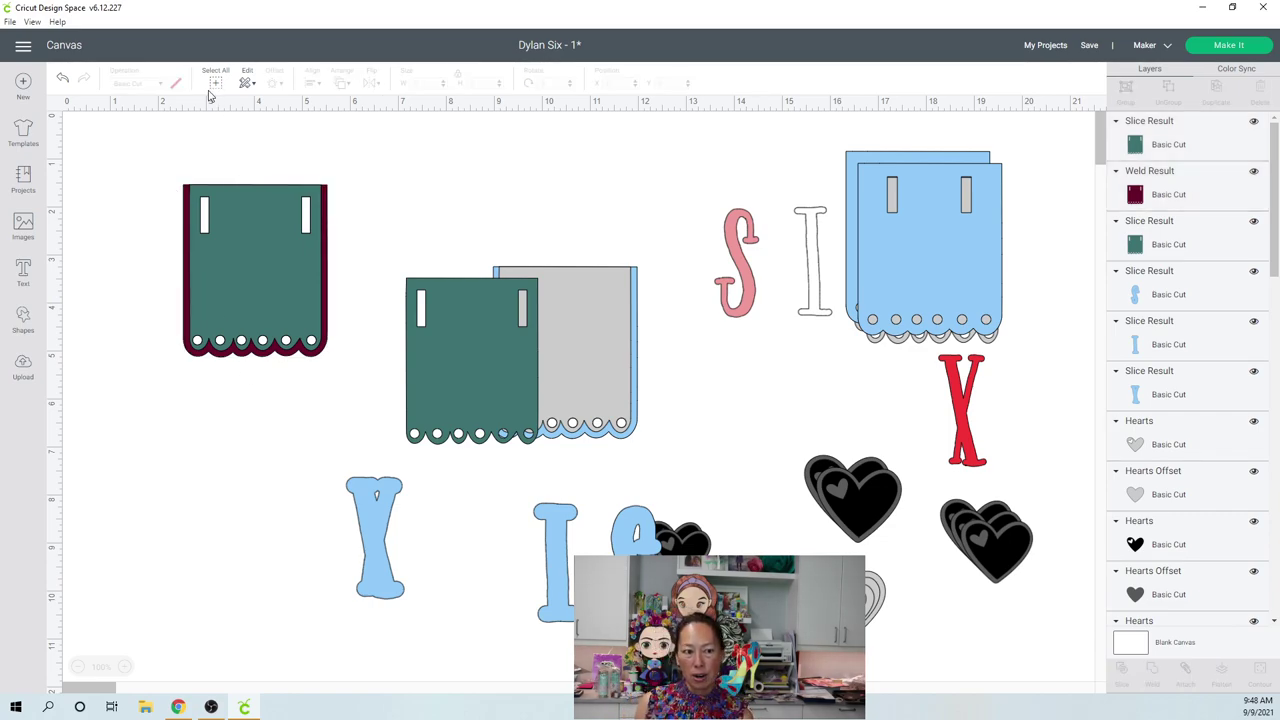
Step: Move the pink S onto the green banner, bring it to the front, and centre it
{"action": "left_click", "coordinate": [746, 266]}
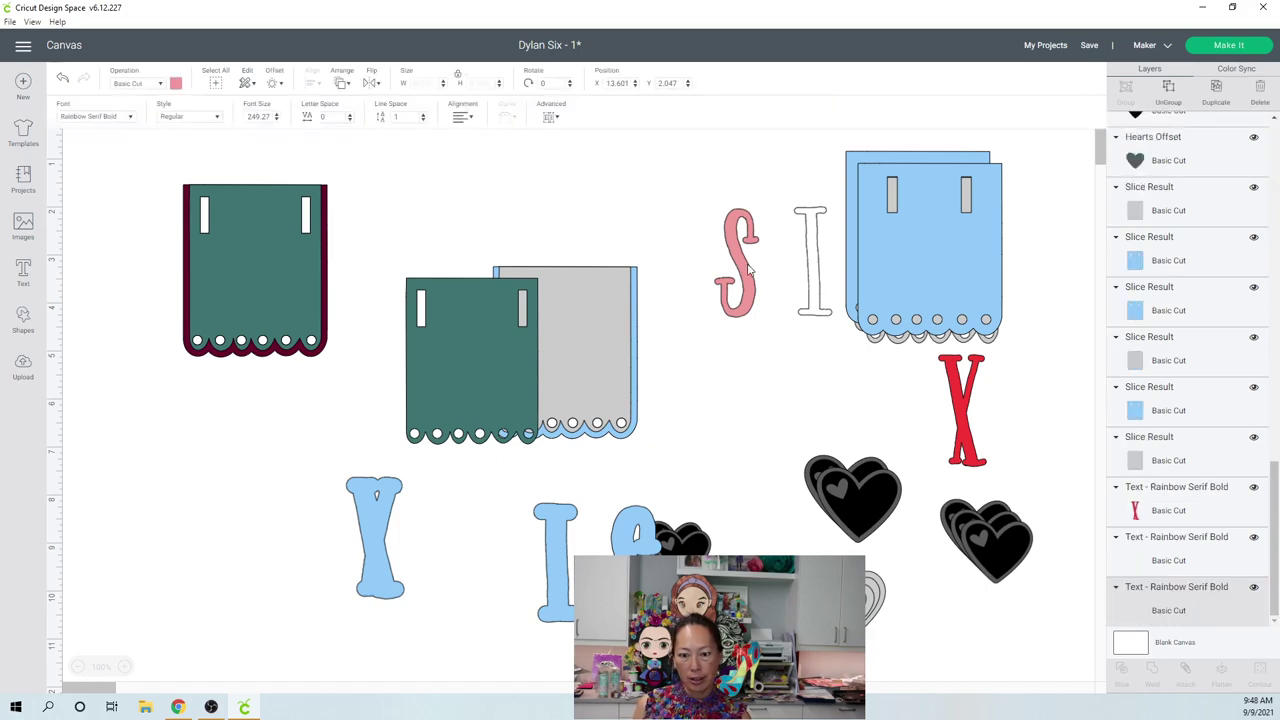
{"action": "left_click_drag", "start_coordinate": [748, 268], "coordinate": [260, 267]}
{"action": "left_click", "coordinate": [341, 83]}
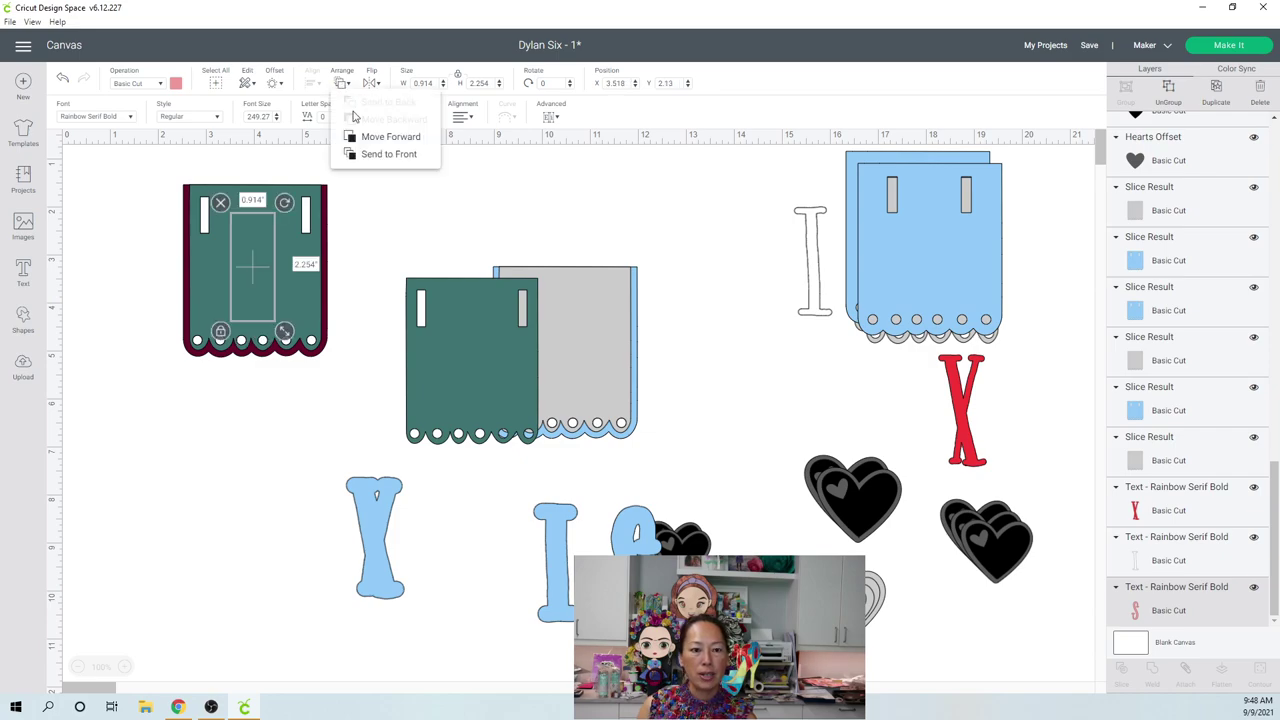
{"action": "left_click", "coordinate": [388, 154]}
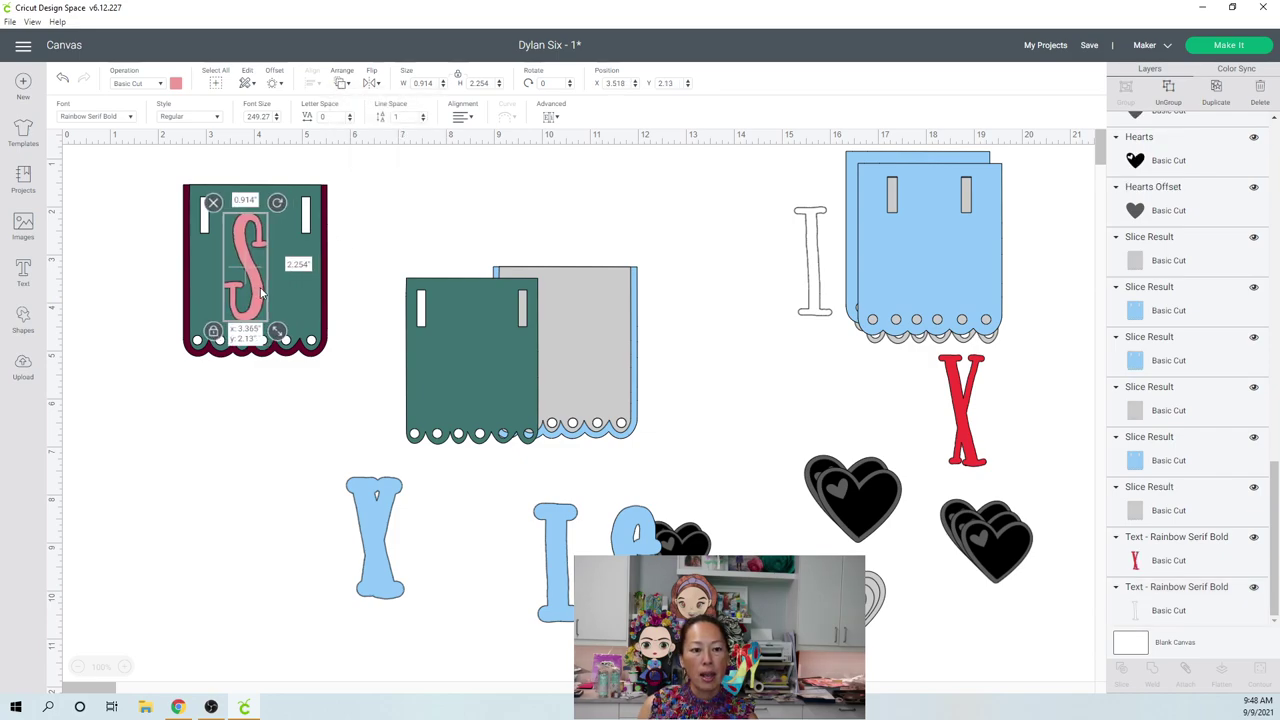
{"action": "left_click_drag", "start_coordinate": [260, 292], "coordinate": [261, 293]}
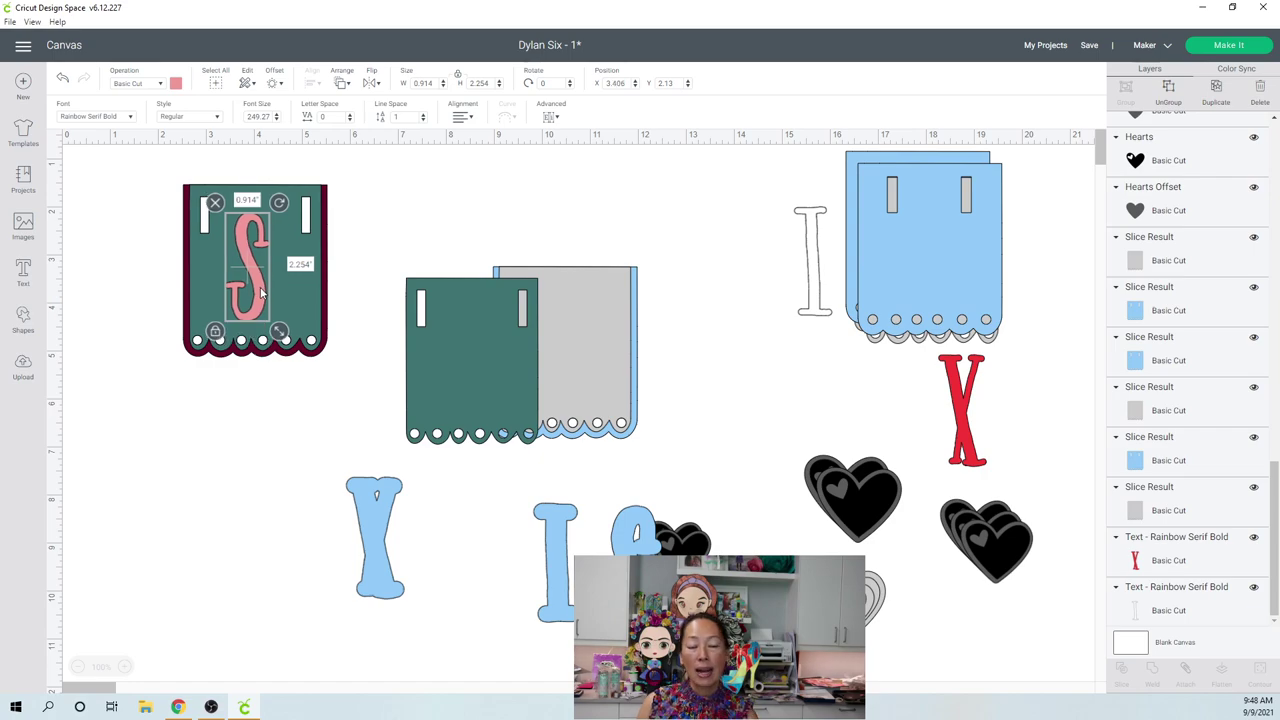
Step: Set the pink S's offset distance to 0.1 in, then select the banner stack
{"action": "left_click", "coordinate": [272, 88]}
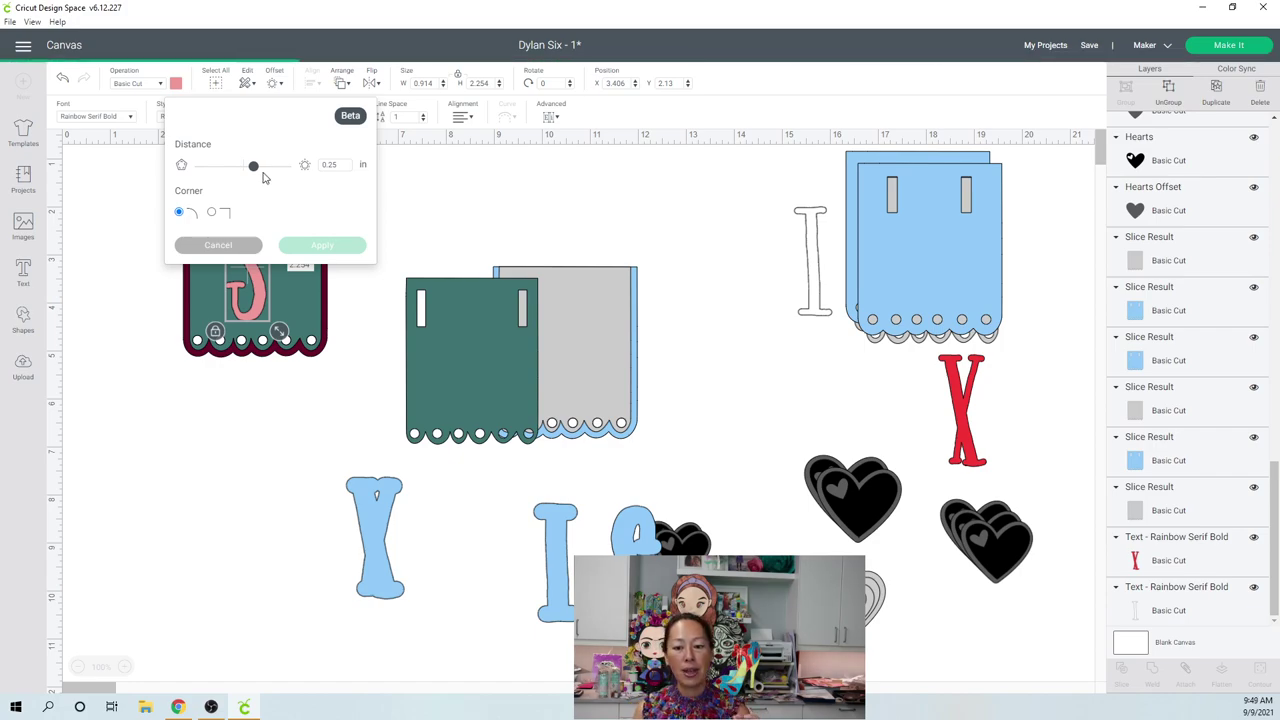
{"action": "double_click", "coordinate": [340, 165]}
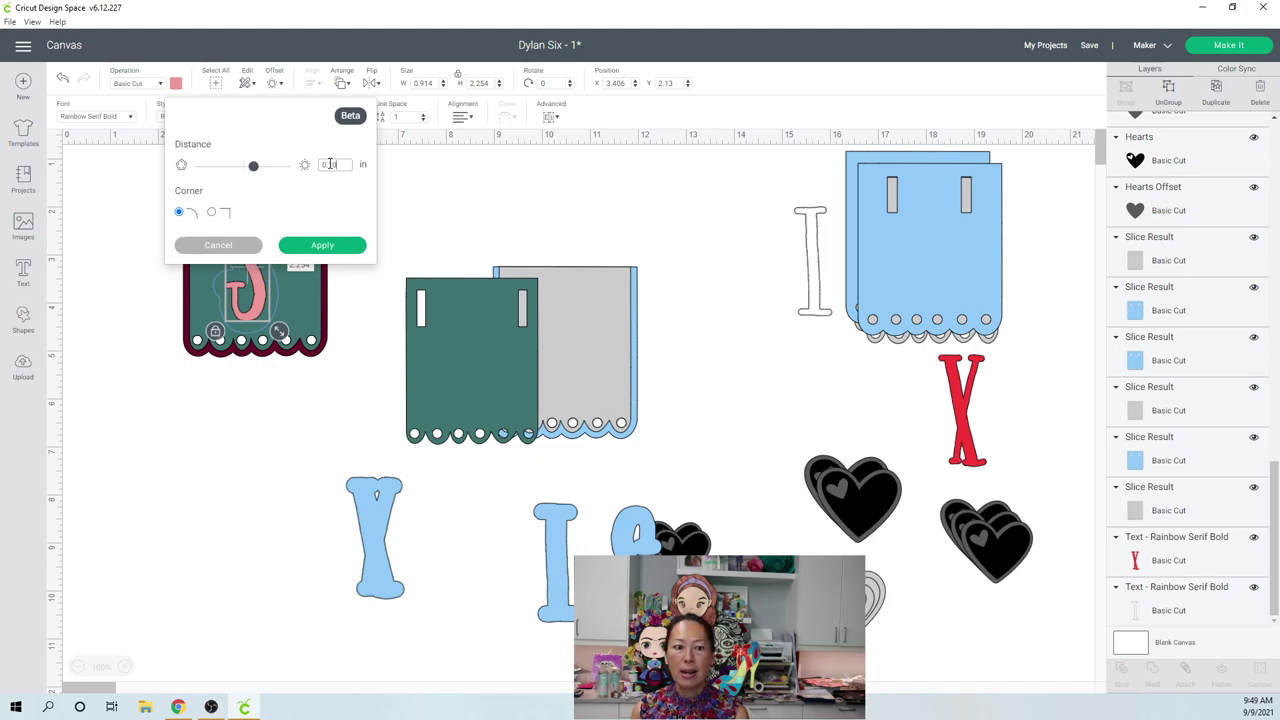
{"action": "type", "text": "0.1"}
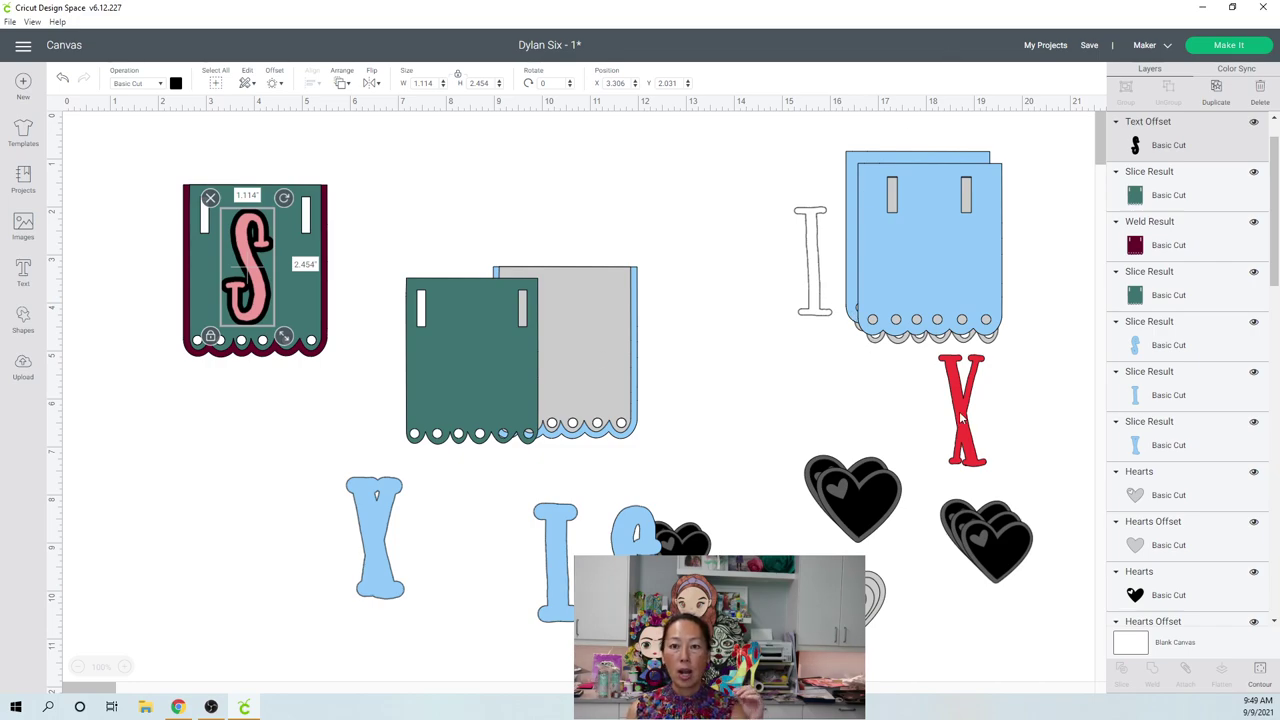
{"action": "left_click_drag", "start_coordinate": [836, 136], "coordinate": [945, 204]}
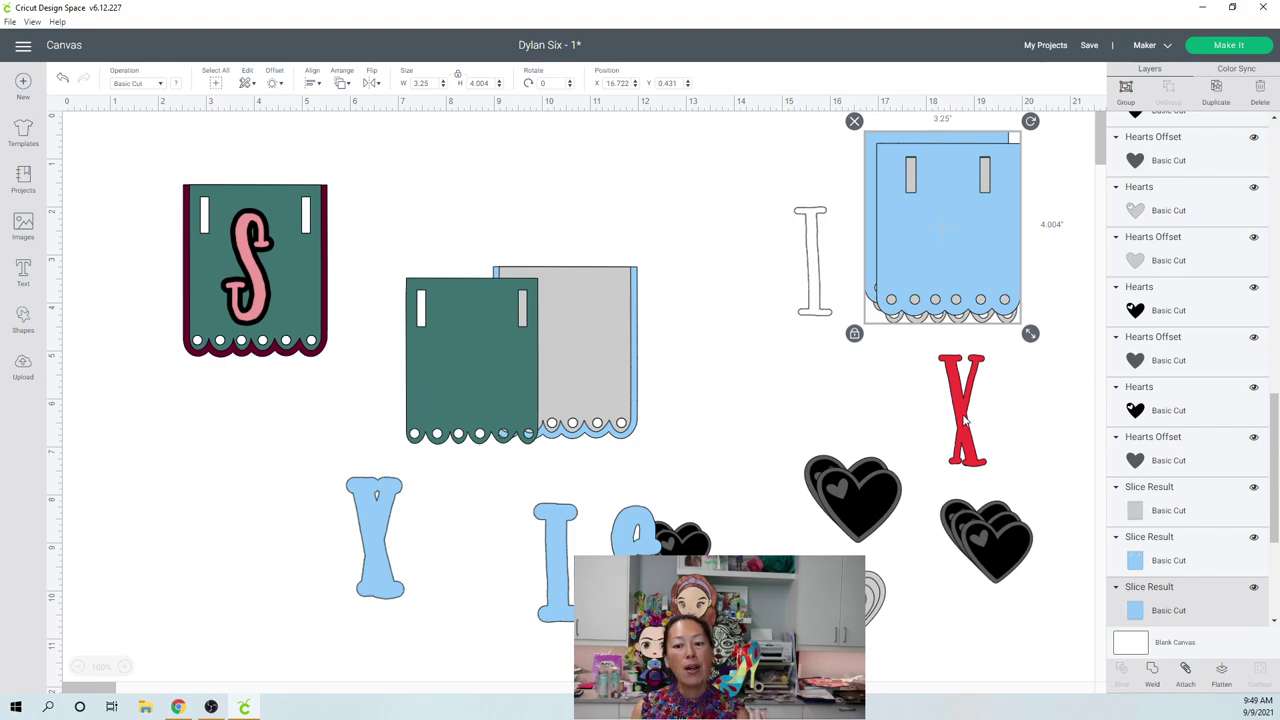
{"action": "left_click", "coordinate": [878, 507]}
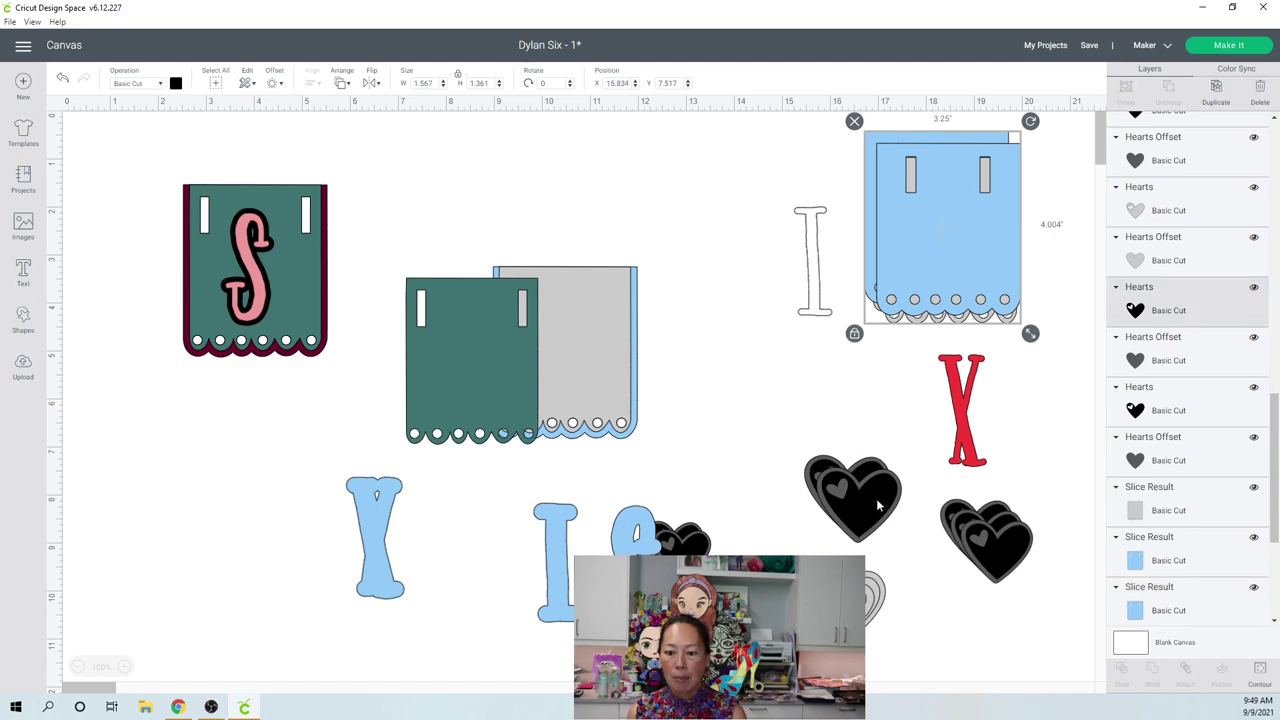
{"action": "left_click", "coordinate": [1176, 402]}
{"action": "right_click", "coordinate": [1176, 402]}
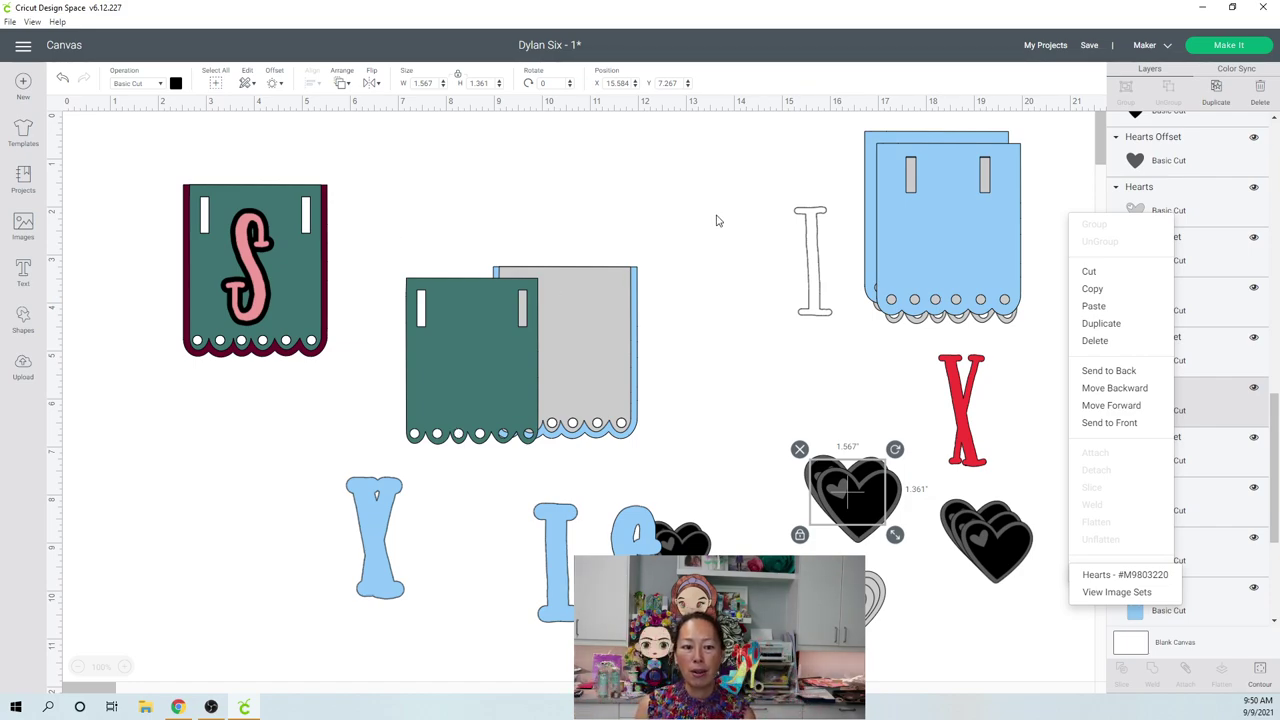
{"action": "left_click", "coordinate": [640, 205]}
Step: Make two duplicates of the green-over-maroon banner
{"action": "left_click", "coordinate": [417, 185]}
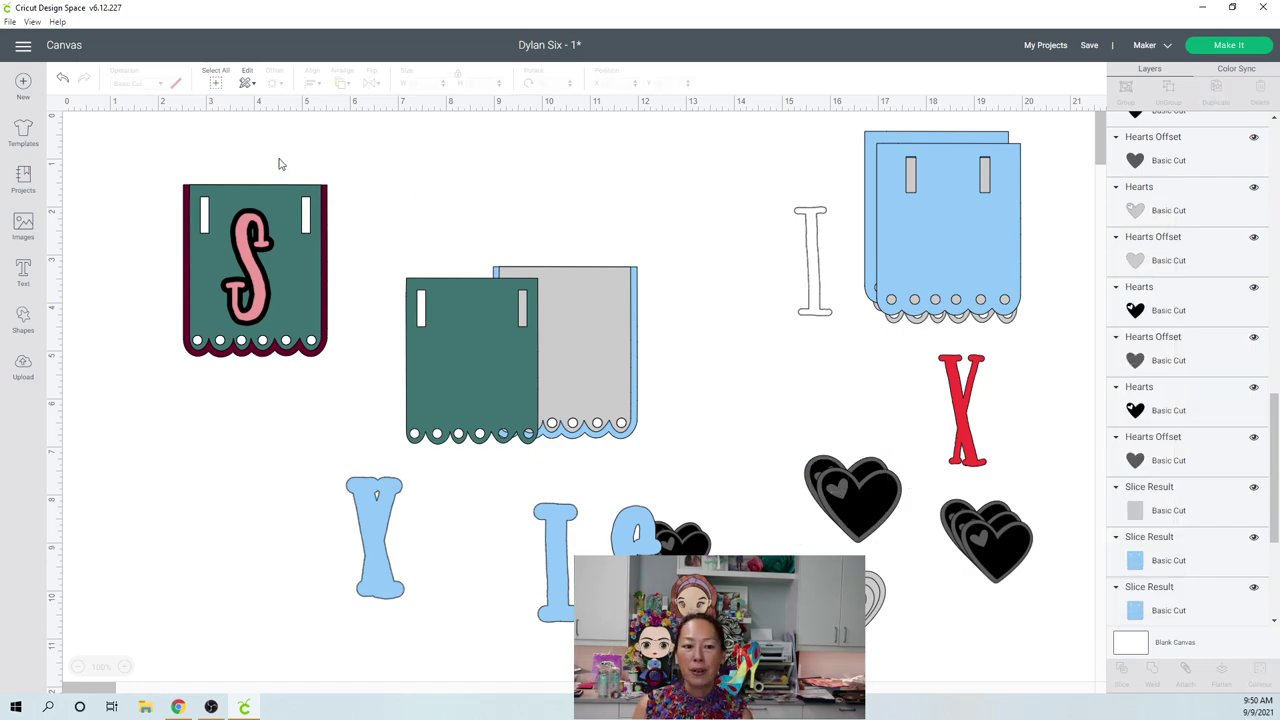
{"action": "left_click_drag", "start_coordinate": [281, 149], "coordinate": [333, 226]}
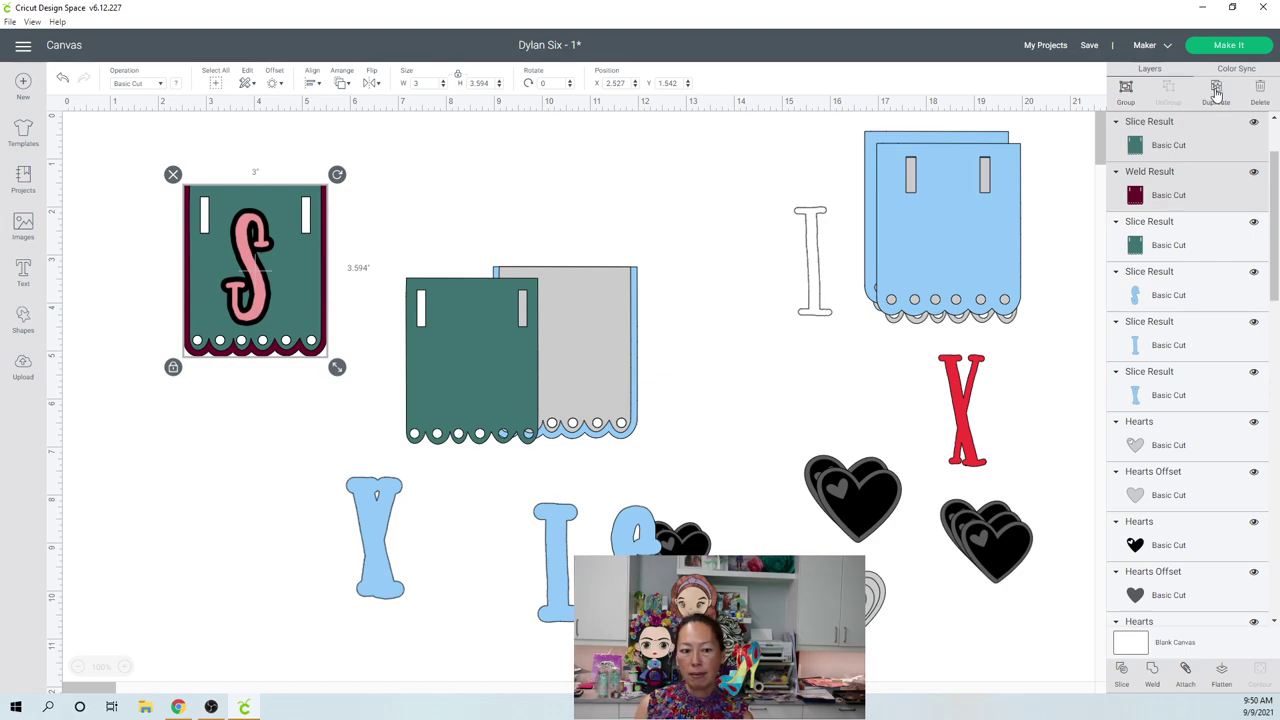
{"action": "left_click", "coordinate": [1216, 90]}
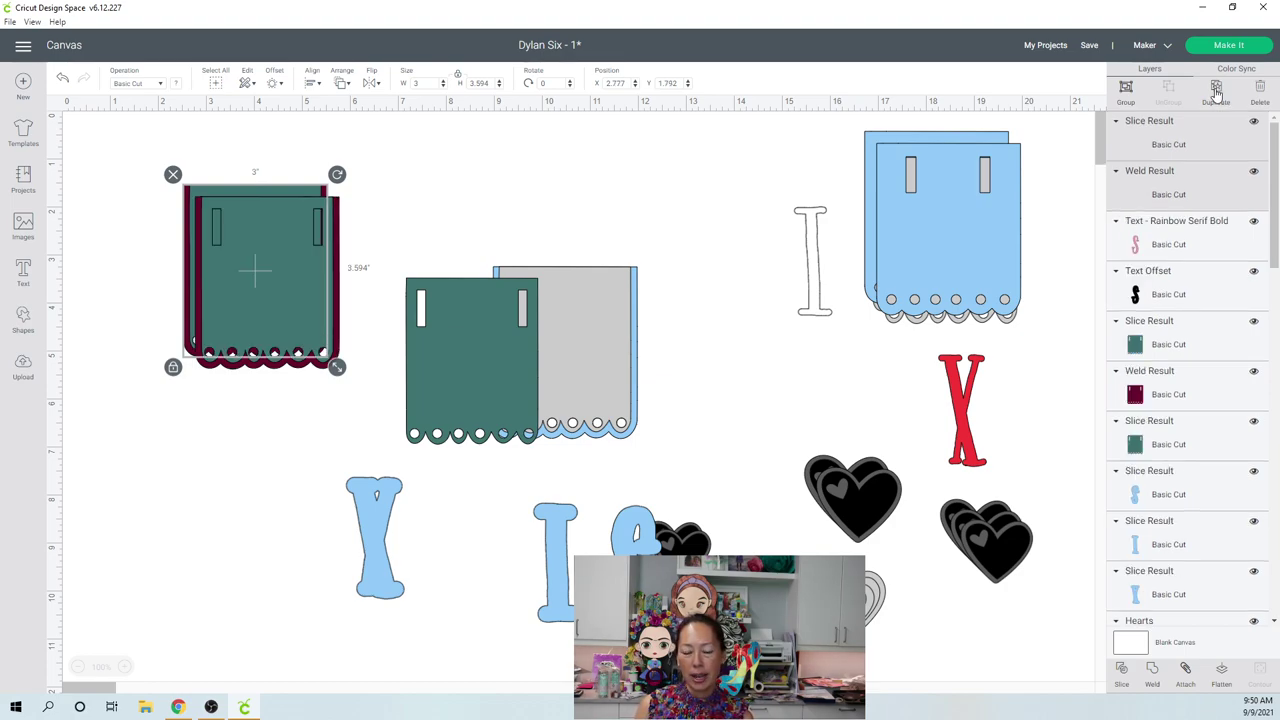
{"action": "left_click", "coordinate": [1216, 90]}
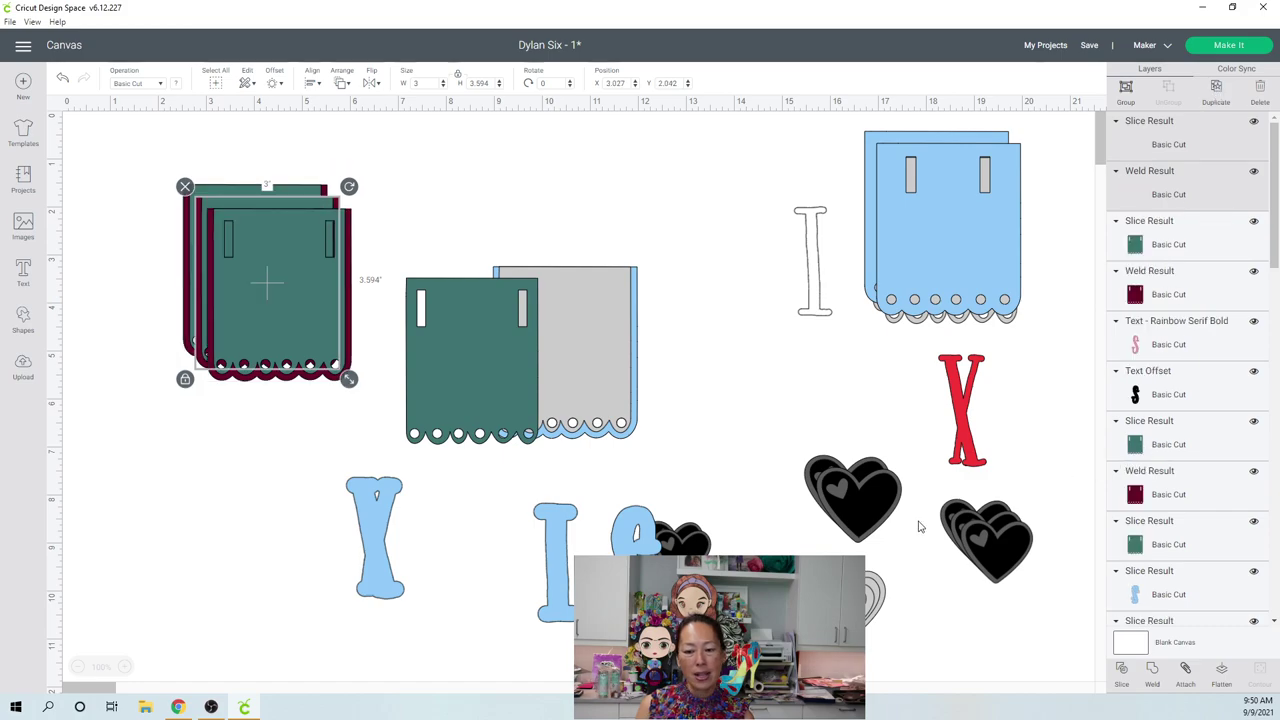
Step: Pull the top black heart and its grey outline heart out of the heart pile
{"action": "left_click", "coordinate": [866, 519]}
{"action": "left_click_drag", "start_coordinate": [862, 512], "coordinate": [770, 382]}
{"action": "left_click_drag", "start_coordinate": [852, 492], "coordinate": [748, 354]}
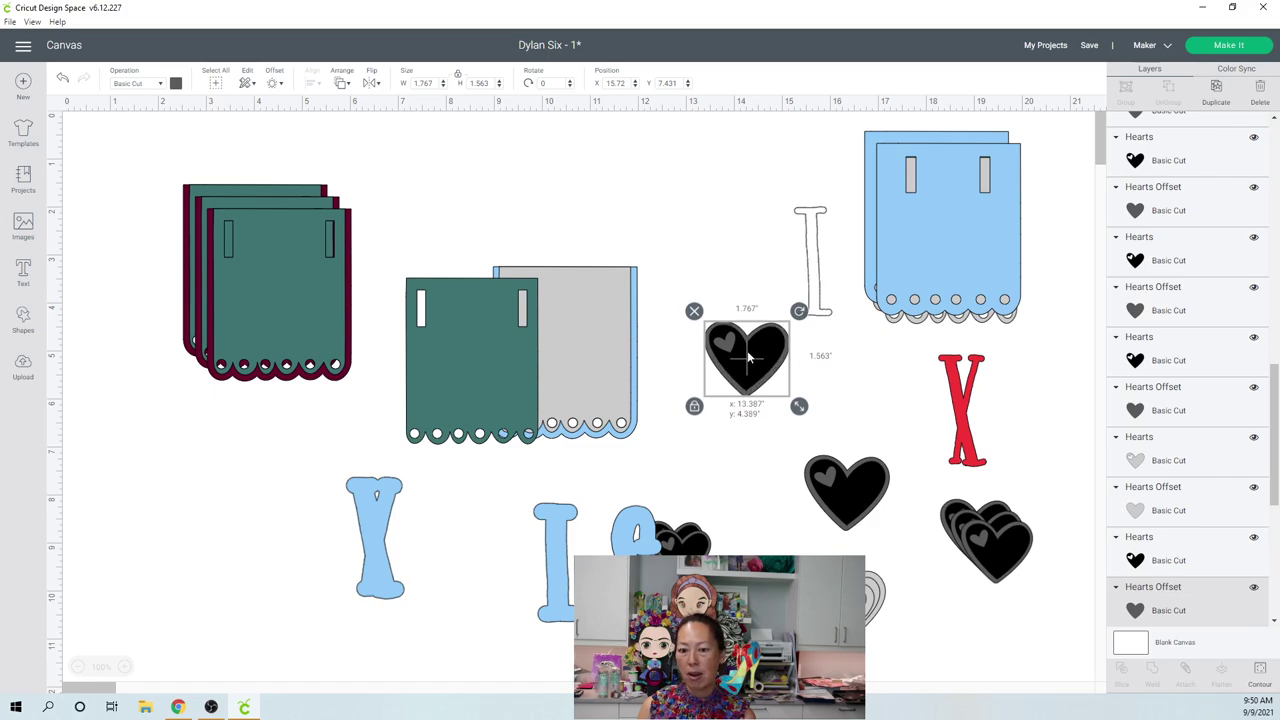
Step: Duplicate the outlined black heart, place the copy beside it, and shrink it to 1.579 × 1.396 in
{"action": "left_click", "coordinate": [751, 486]}
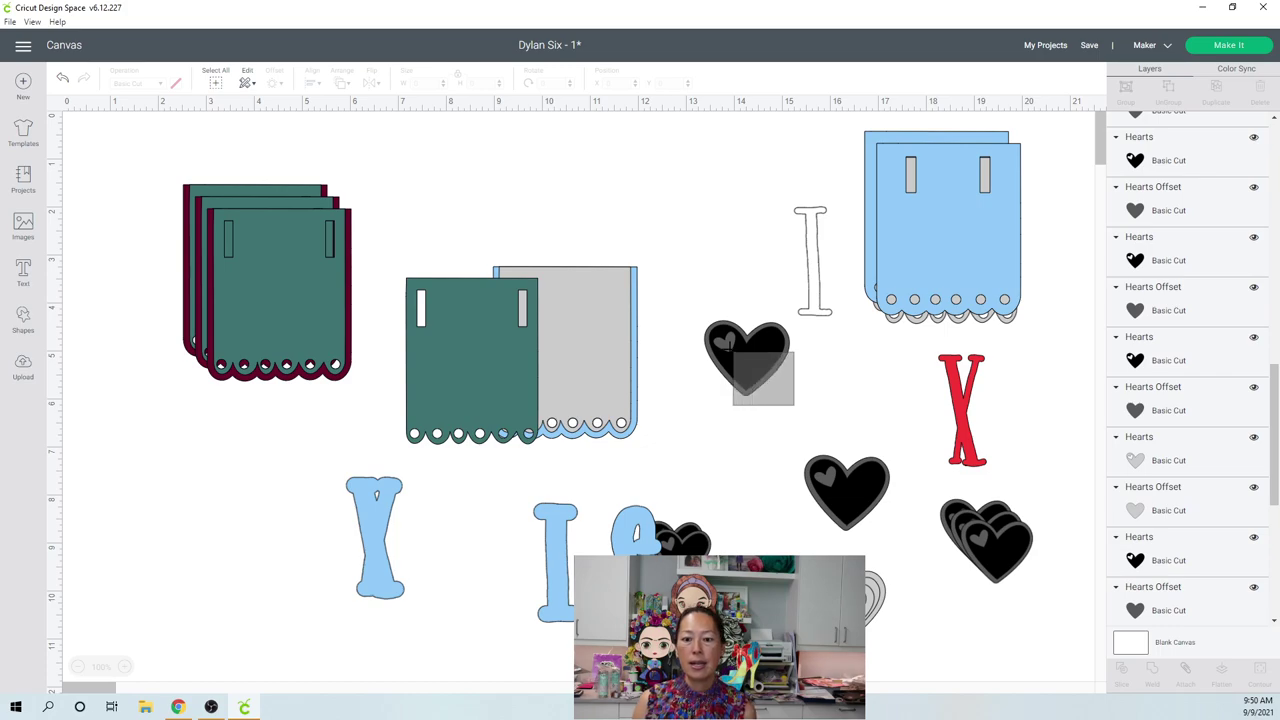
{"action": "left_click", "coordinate": [750, 365]}
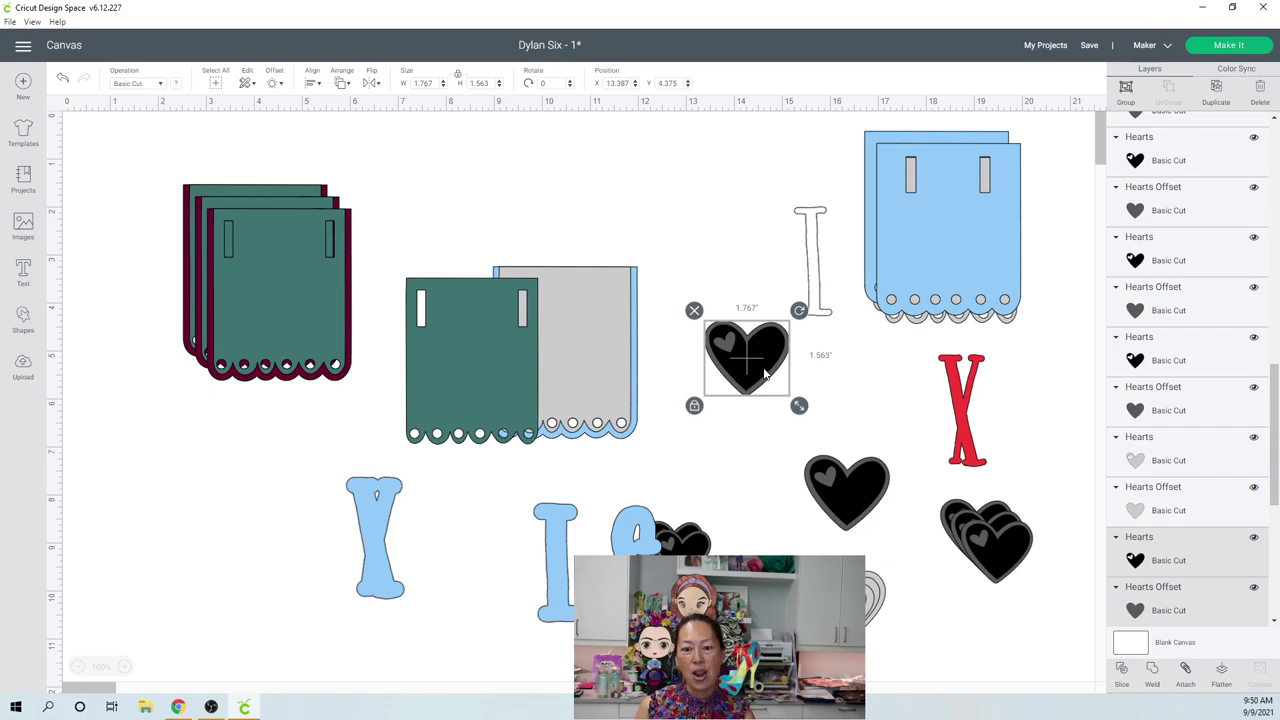
{"action": "key", "text": "ctrl+d"}
{"action": "left_click_drag", "start_coordinate": [765, 375], "coordinate": [843, 378]}
{"action": "left_click", "coordinate": [857, 408]}
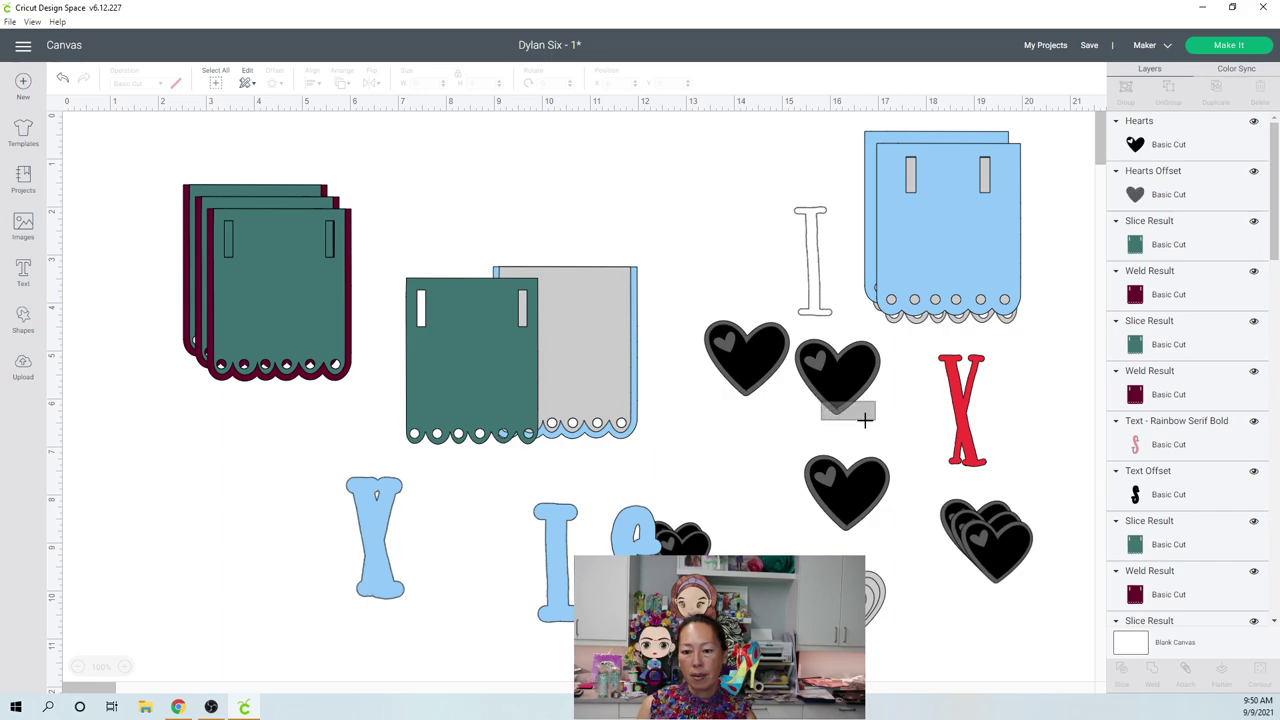
{"action": "left_click", "coordinate": [866, 413]}
{"action": "left_click_drag", "start_coordinate": [893, 427], "coordinate": [880, 416]}
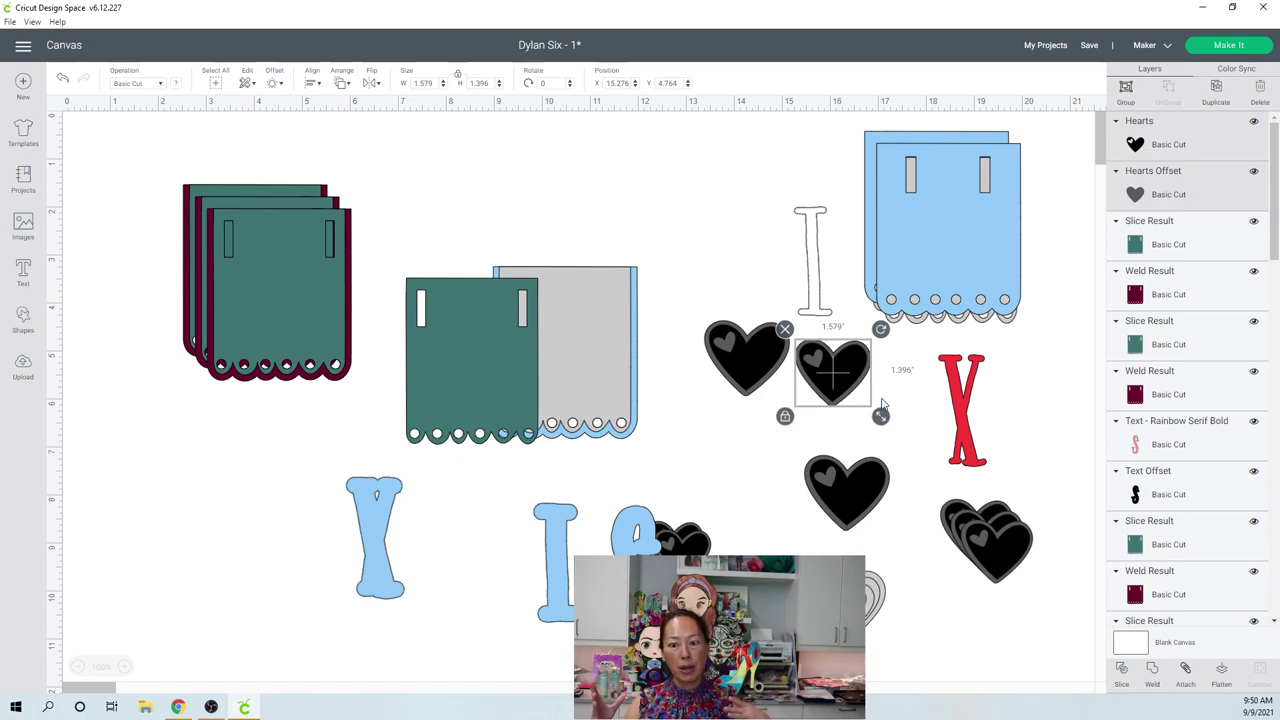